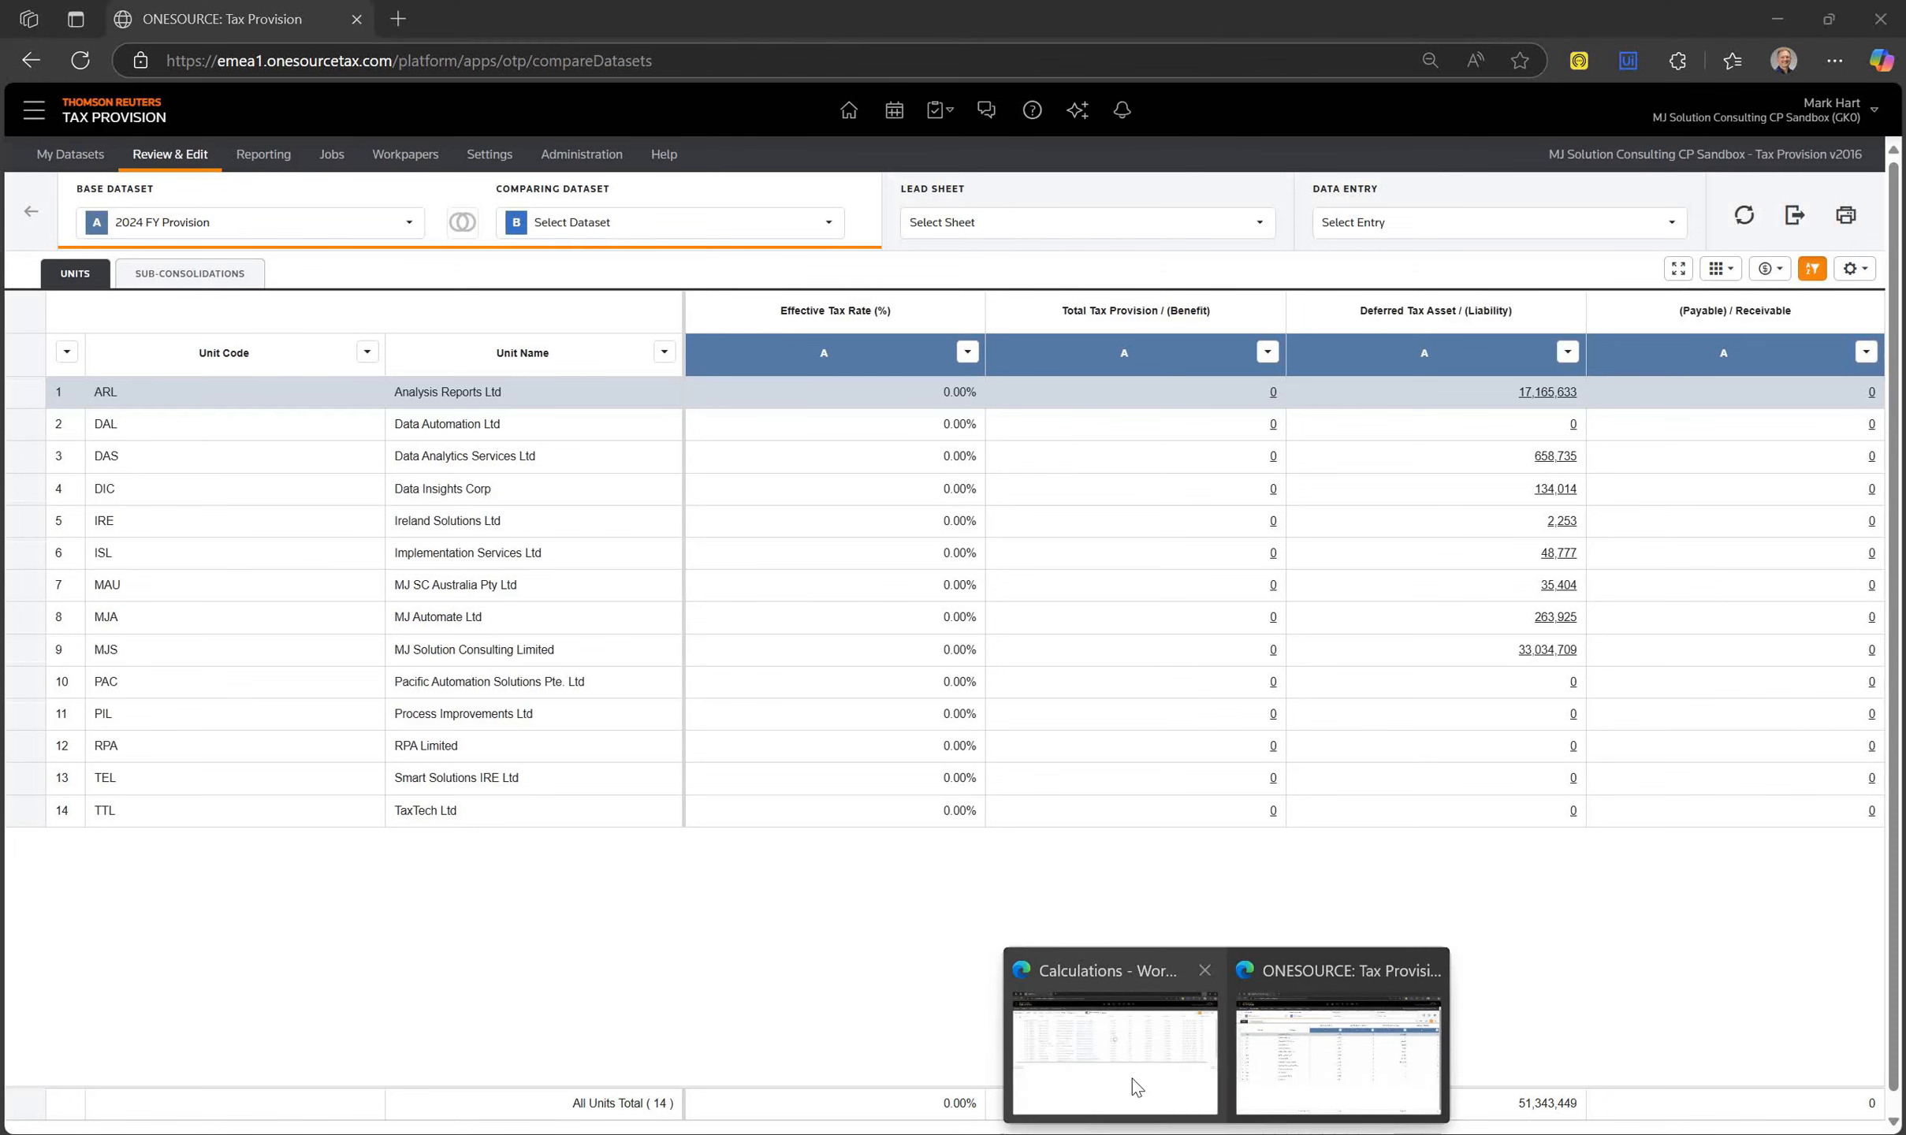
Switch to ONESOURCE Corporate Tax and open the ARL Tax return - 31/12/2024 calculation to review its Adjustment of profit sheet.
click(1130, 1075)
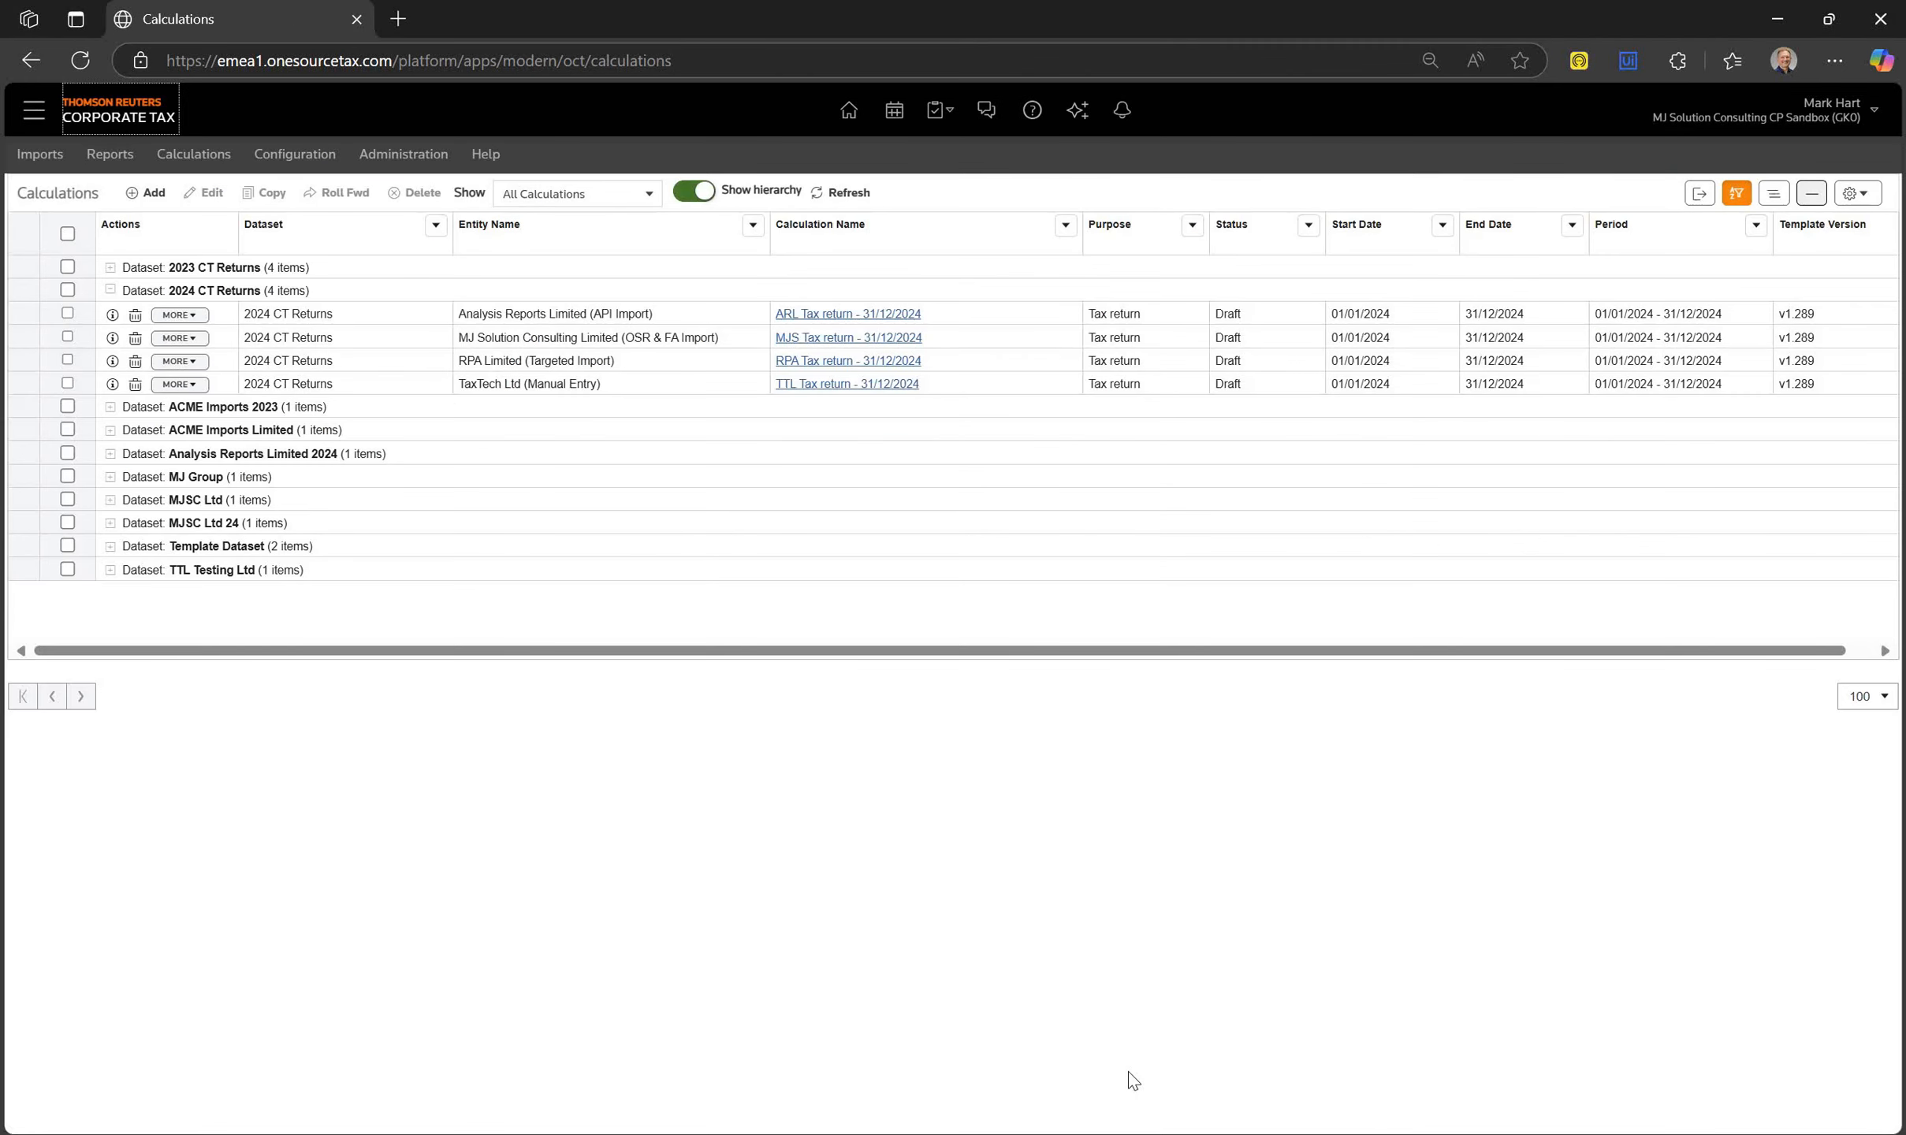
click(850, 313)
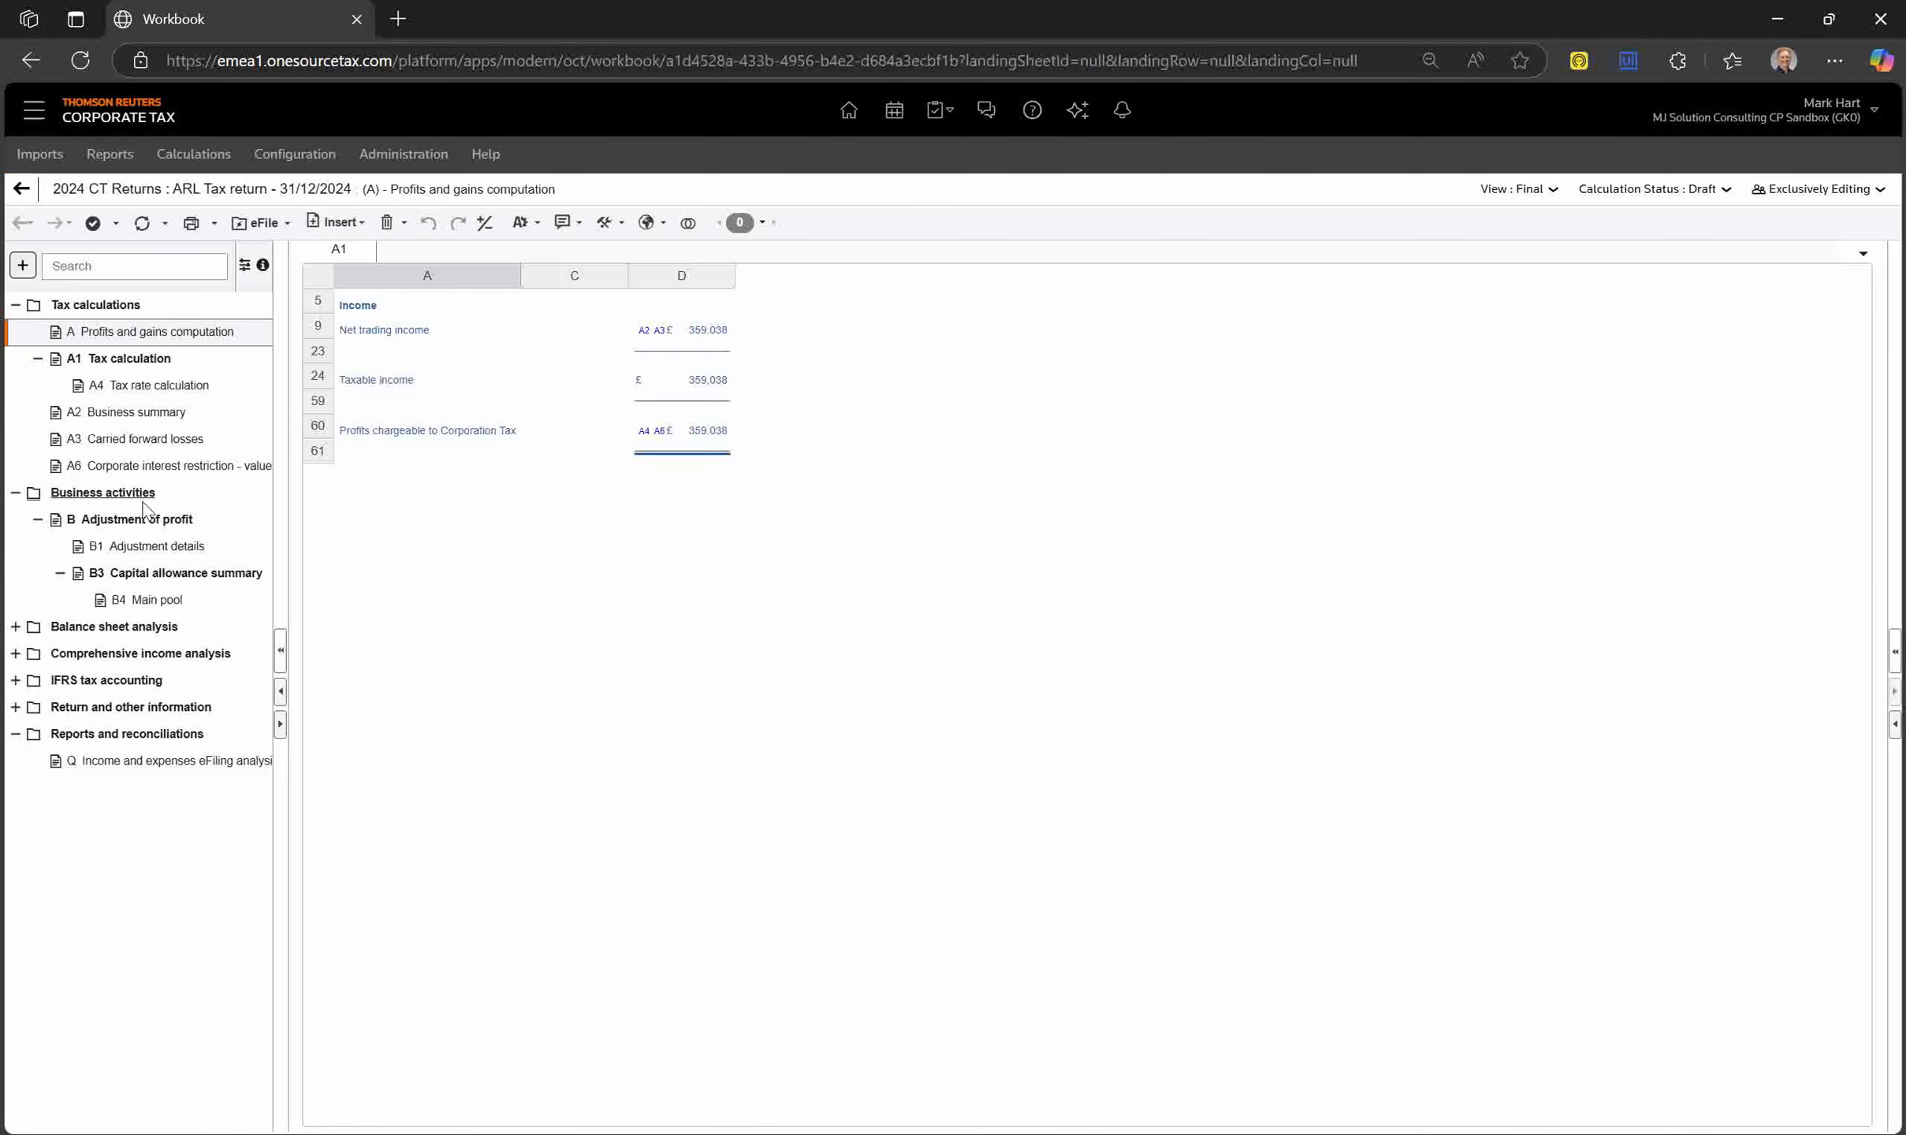
click(181, 530)
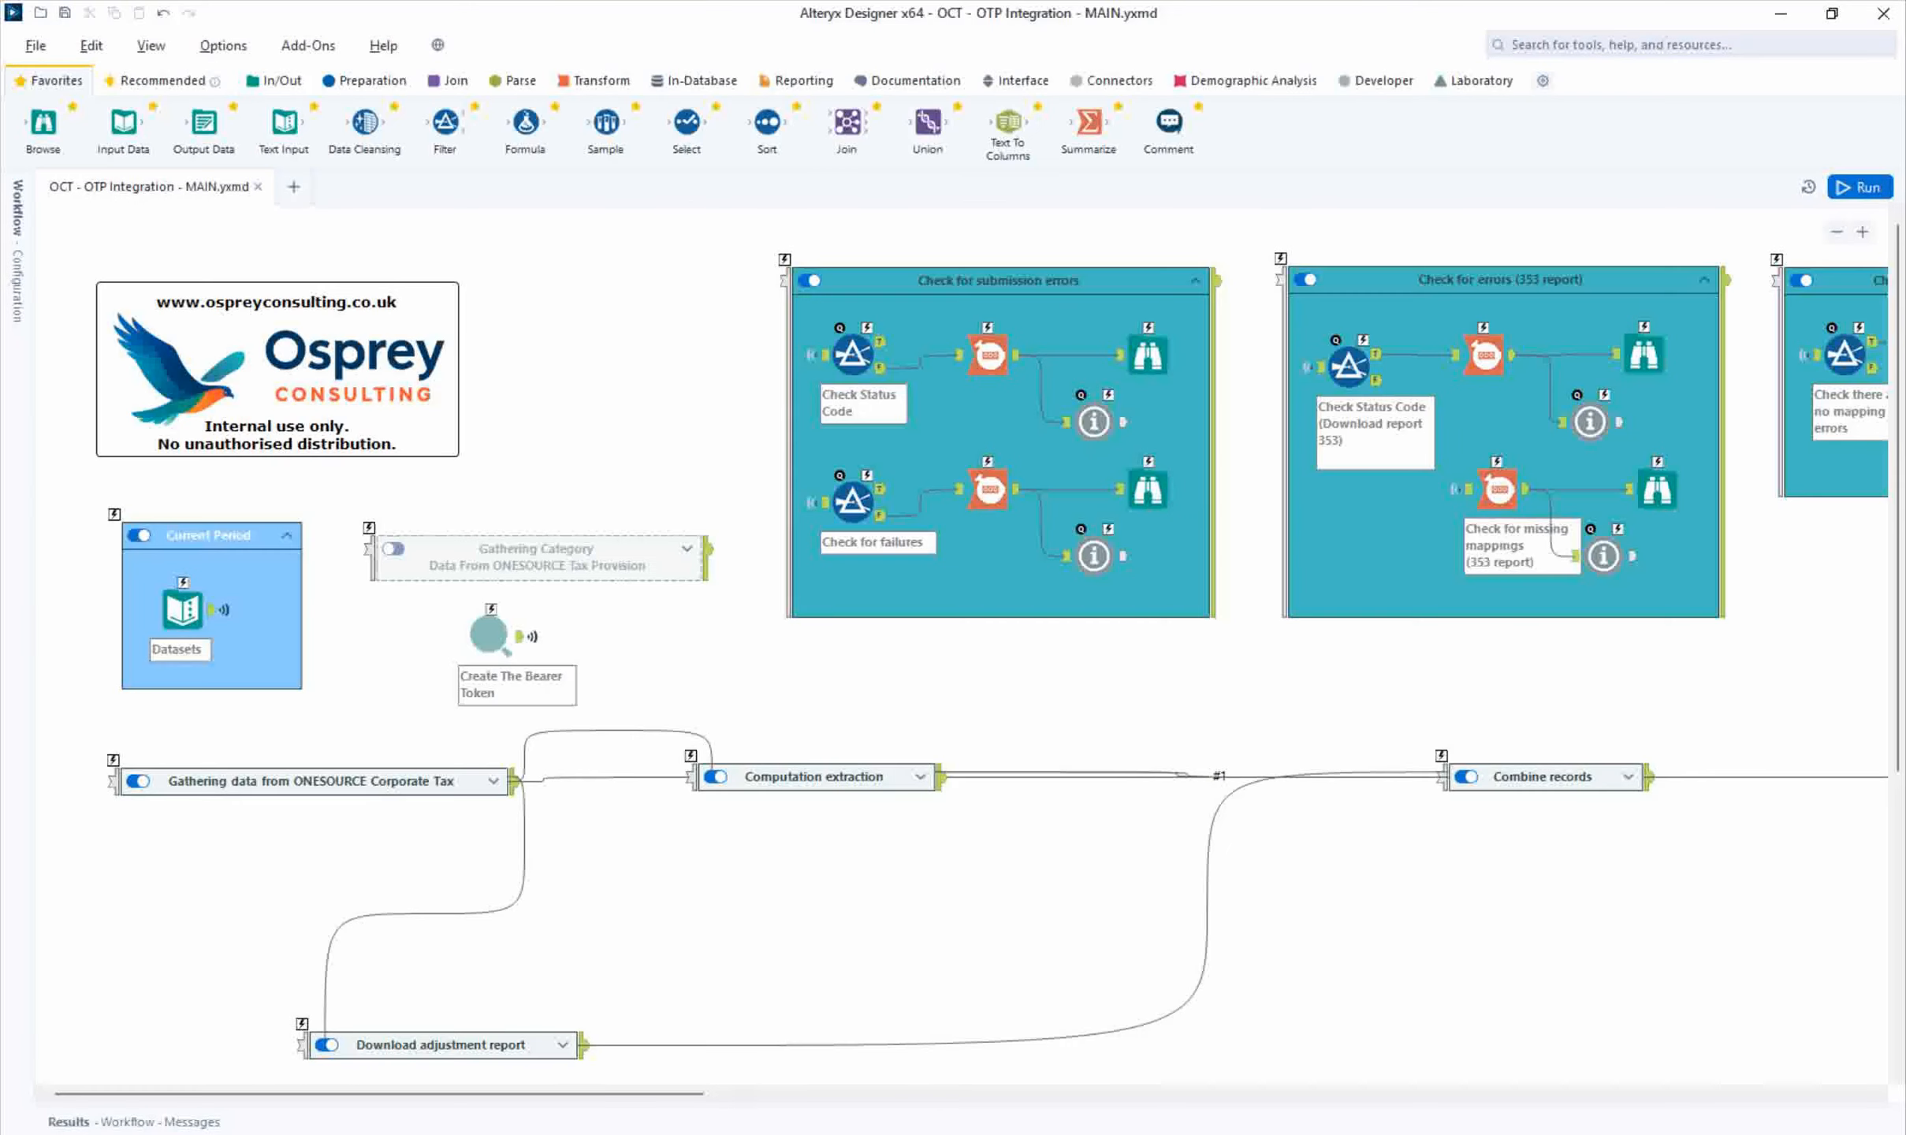
In Alteryx Designer, set the TargetOTPDataset value of the Current Period Datasets input to 2024 FY Provision.
click(169, 612)
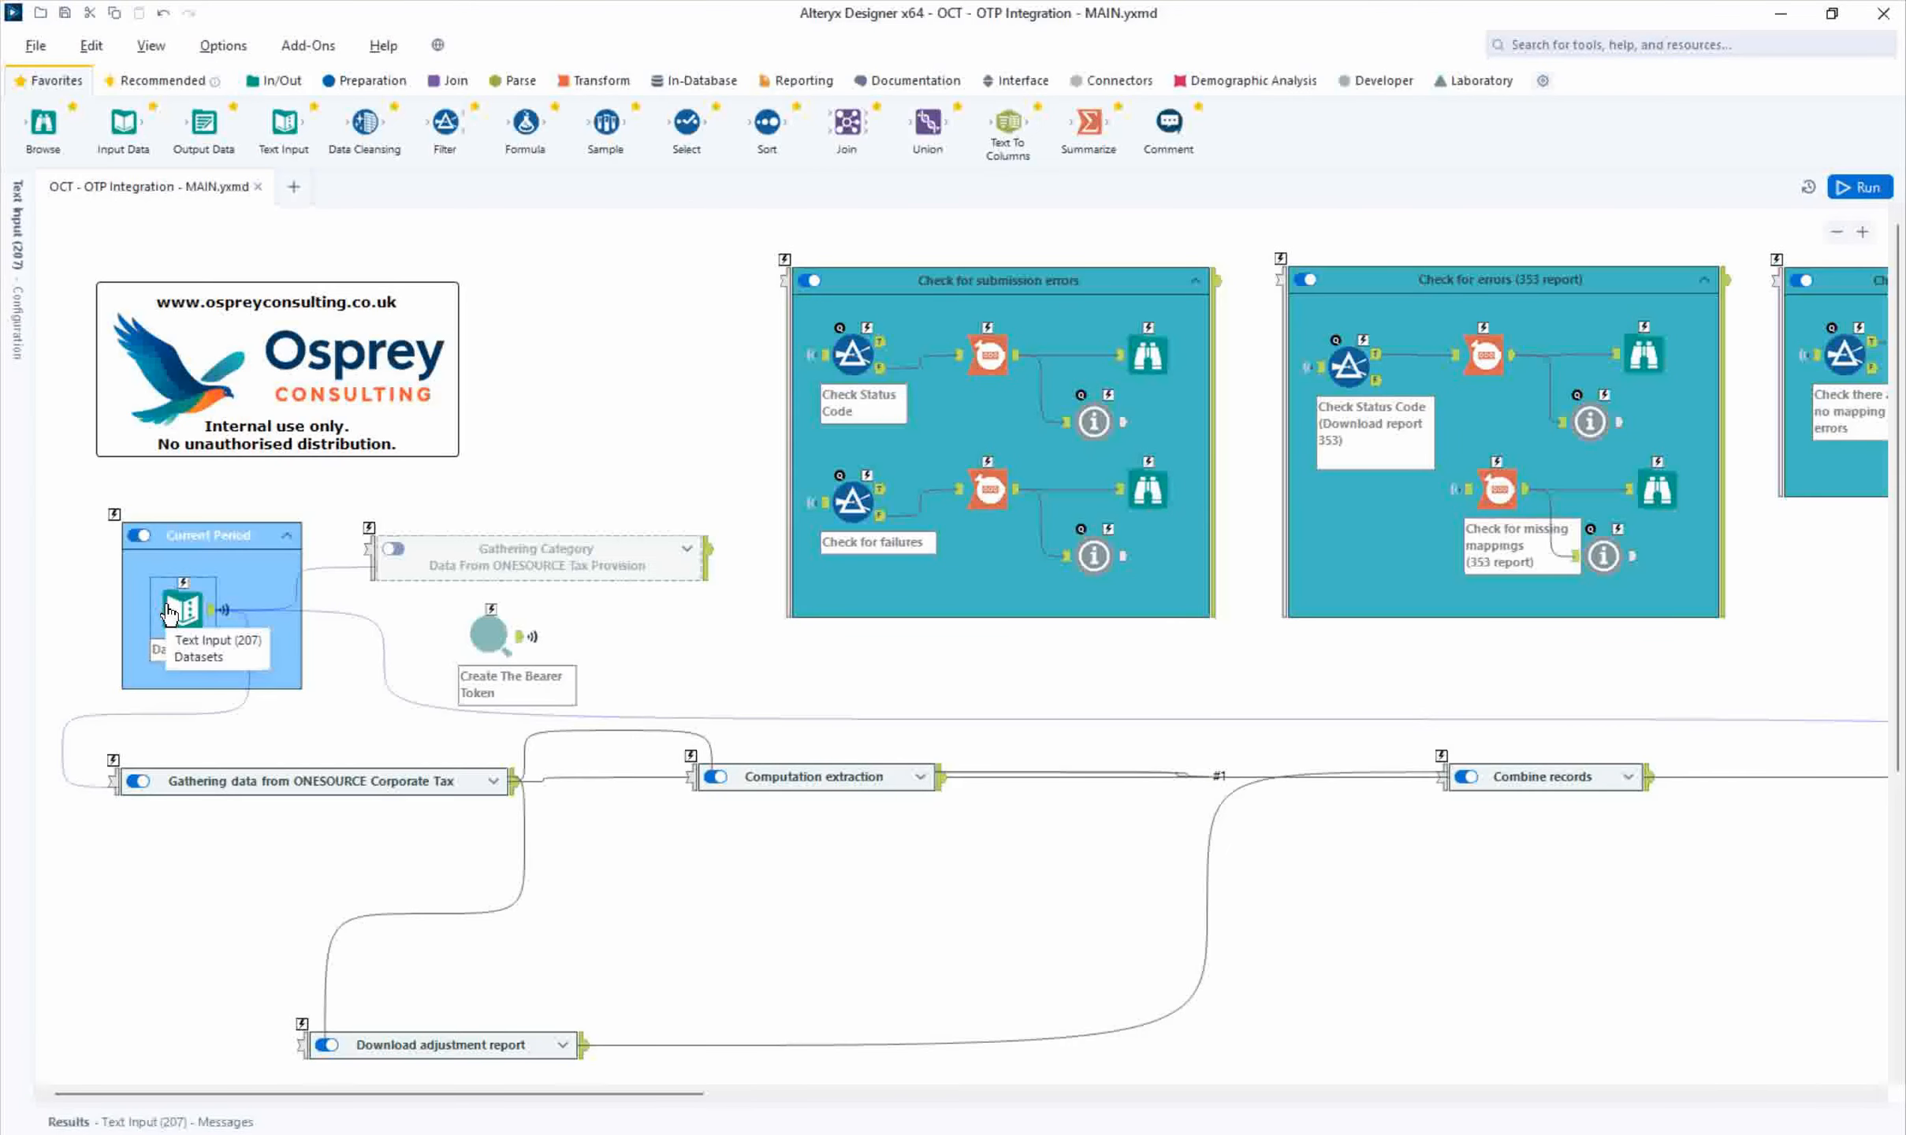
click(19, 241)
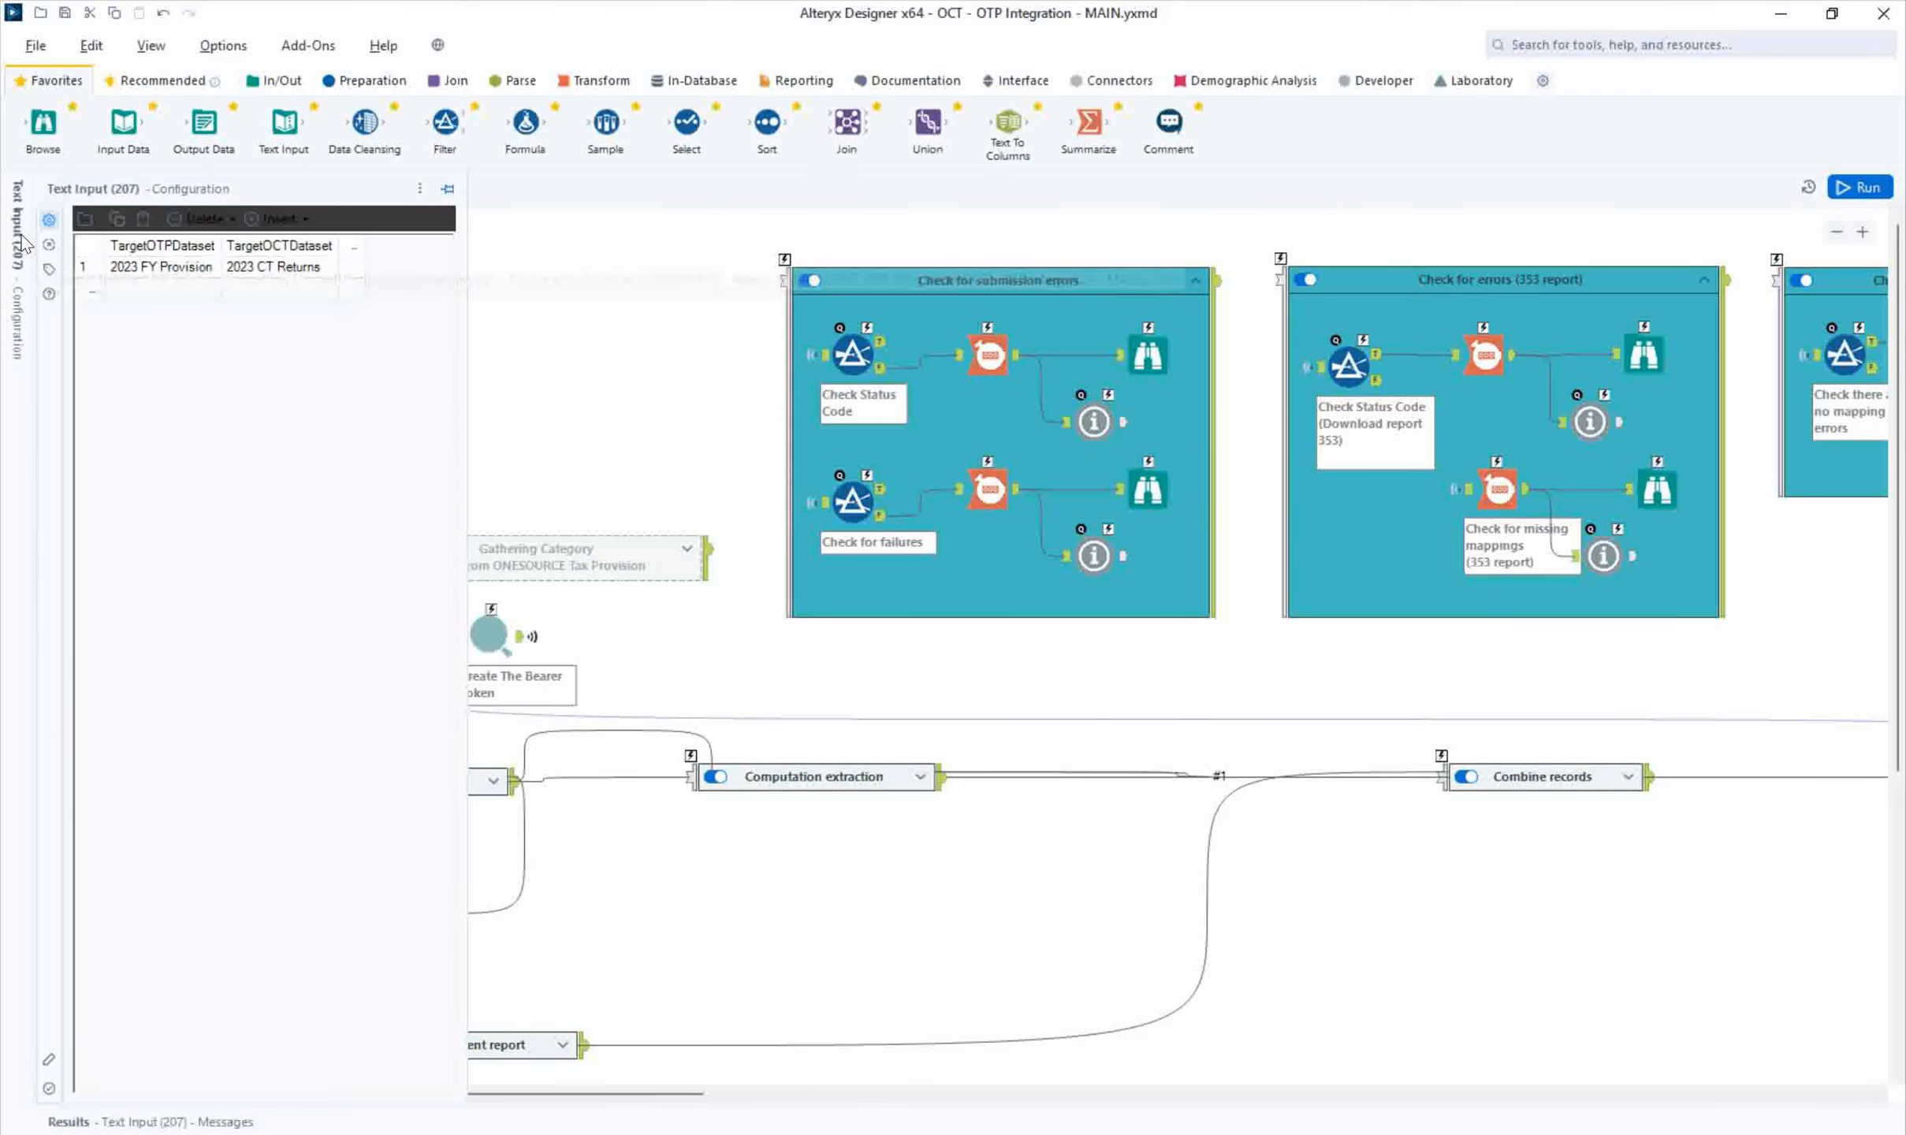
click(157, 269)
click(158, 269)
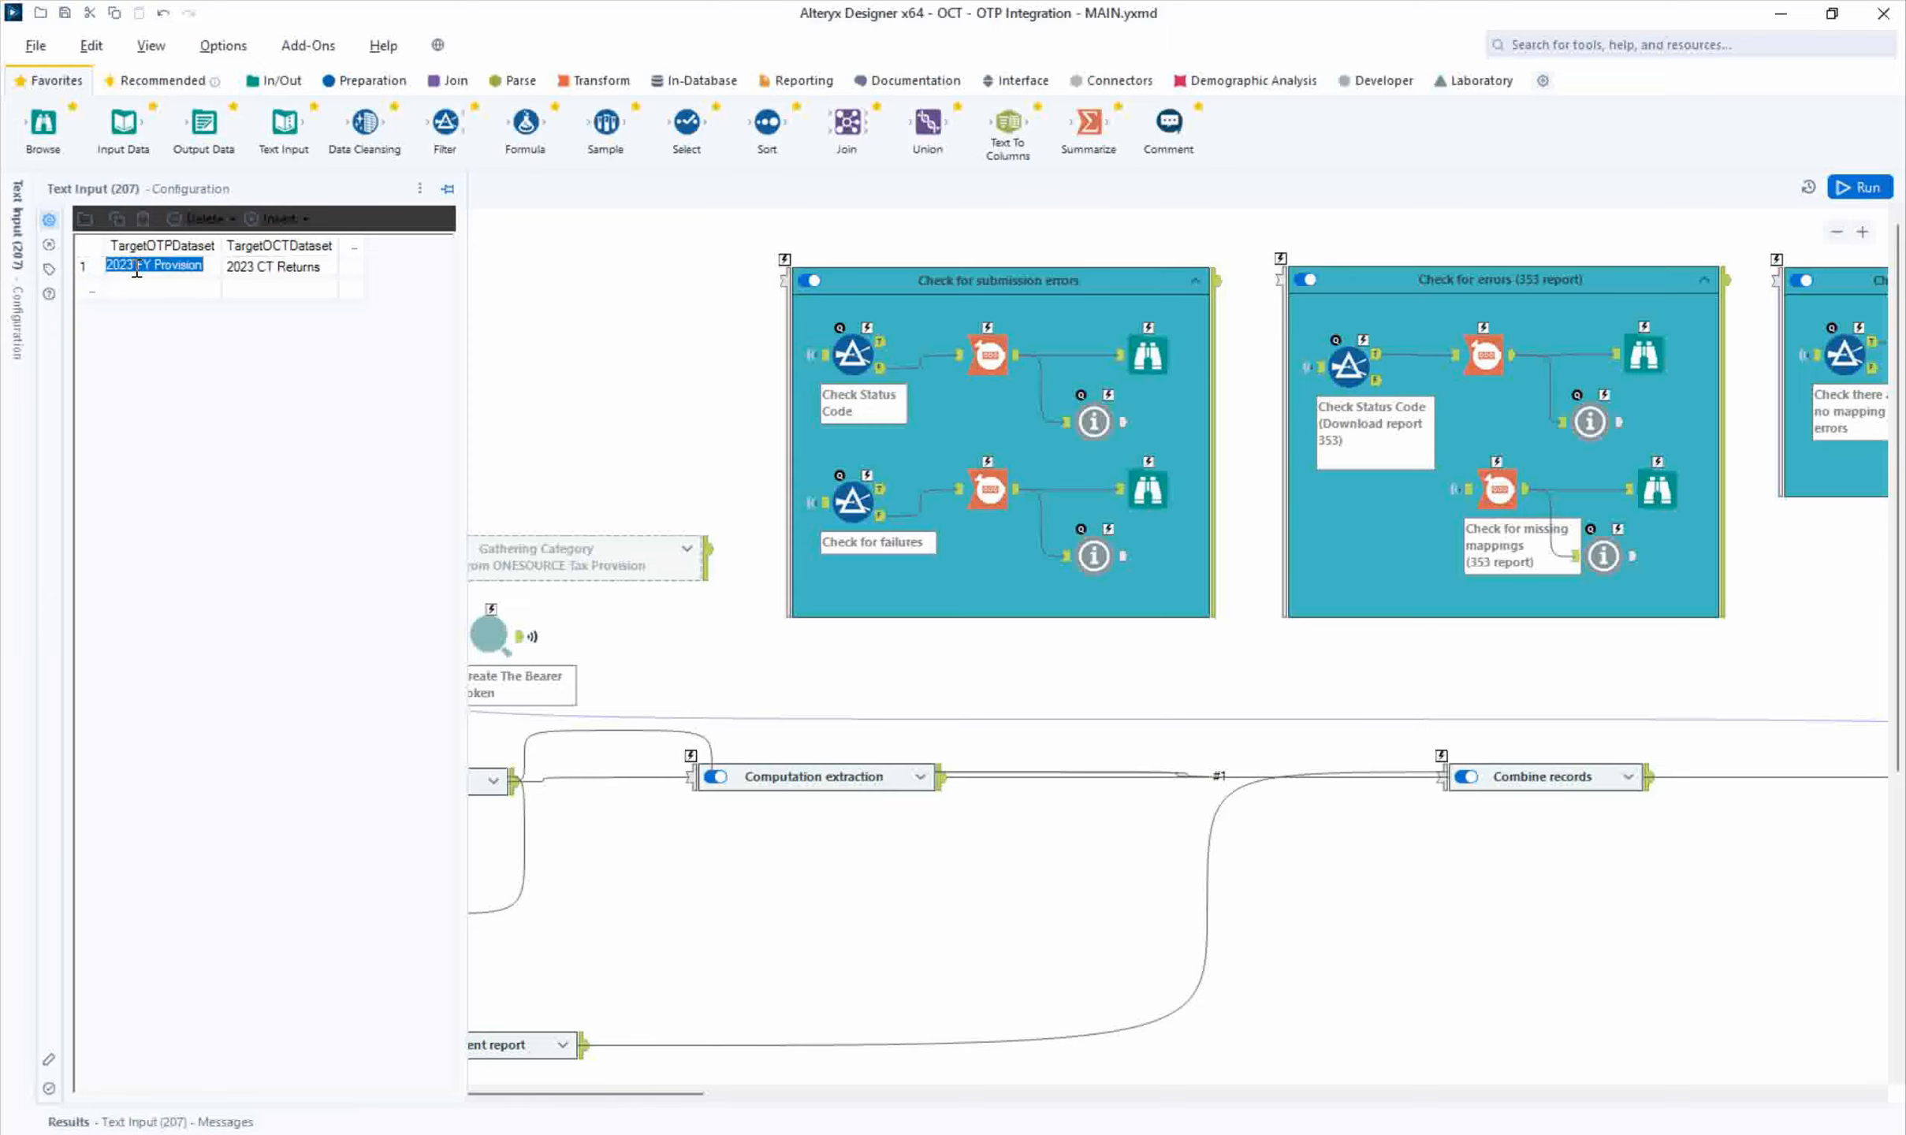
click(135, 269)
key(BackSpace)
text(4)
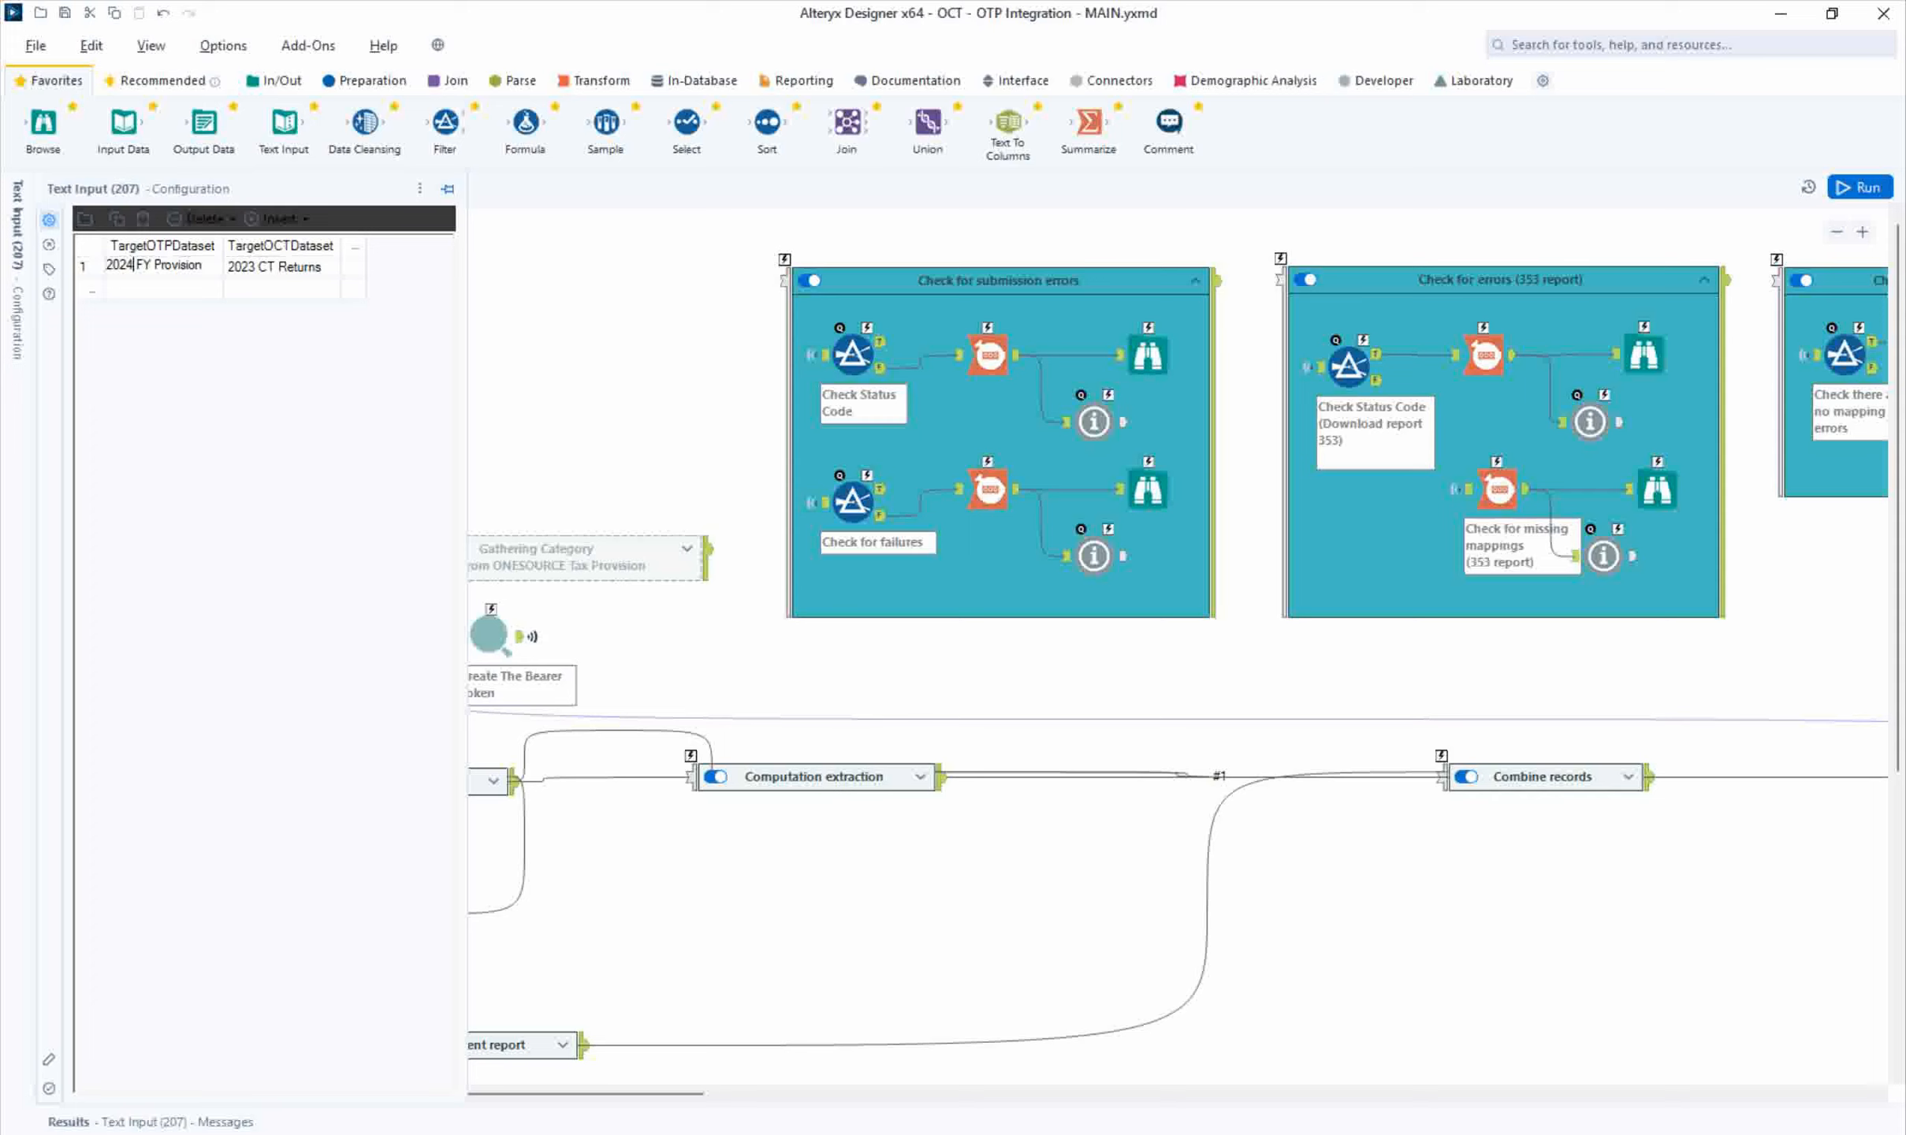
Set the TargetOCTDataset value to 2024 CT Returns and run the integration workflow.
click(238, 271)
click(249, 269)
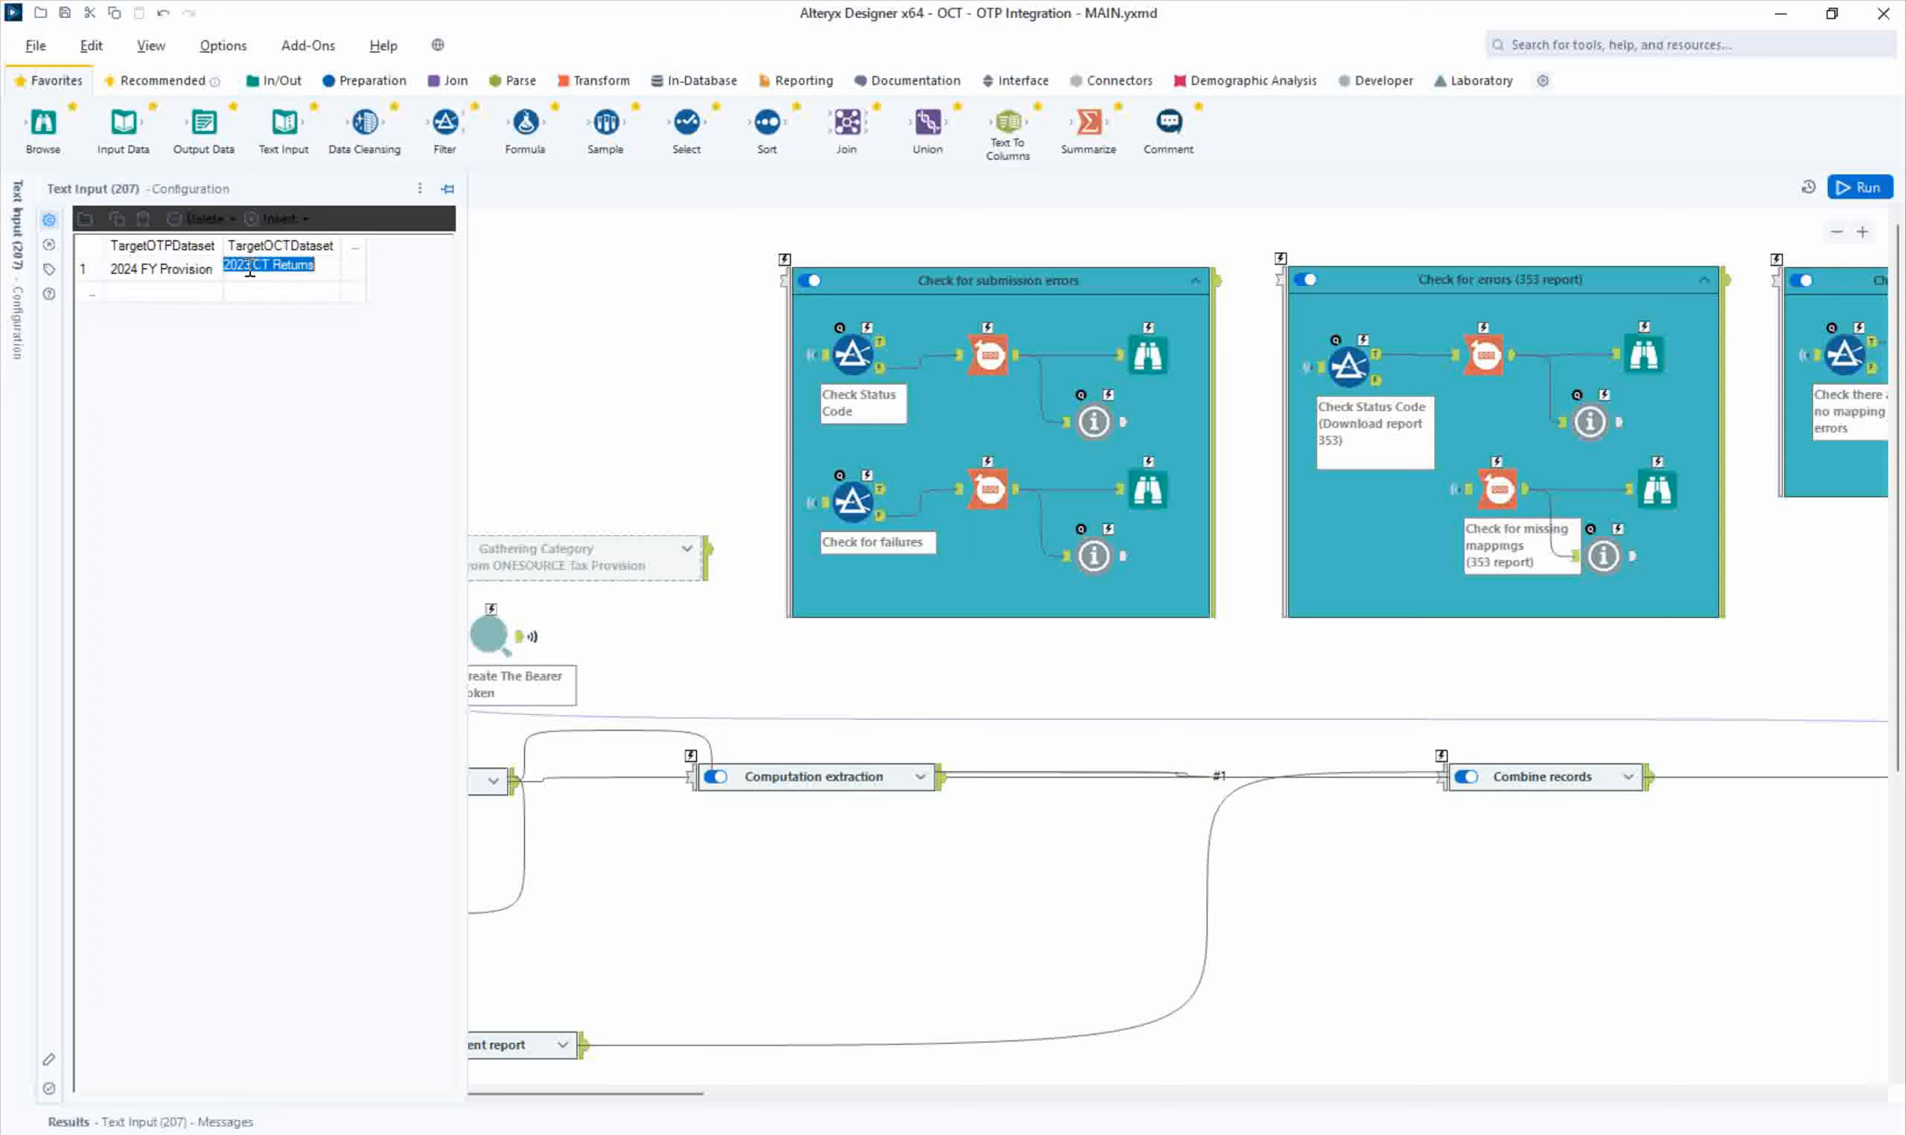
click(249, 269)
key(BackSpace)
text(4)
click(670, 313)
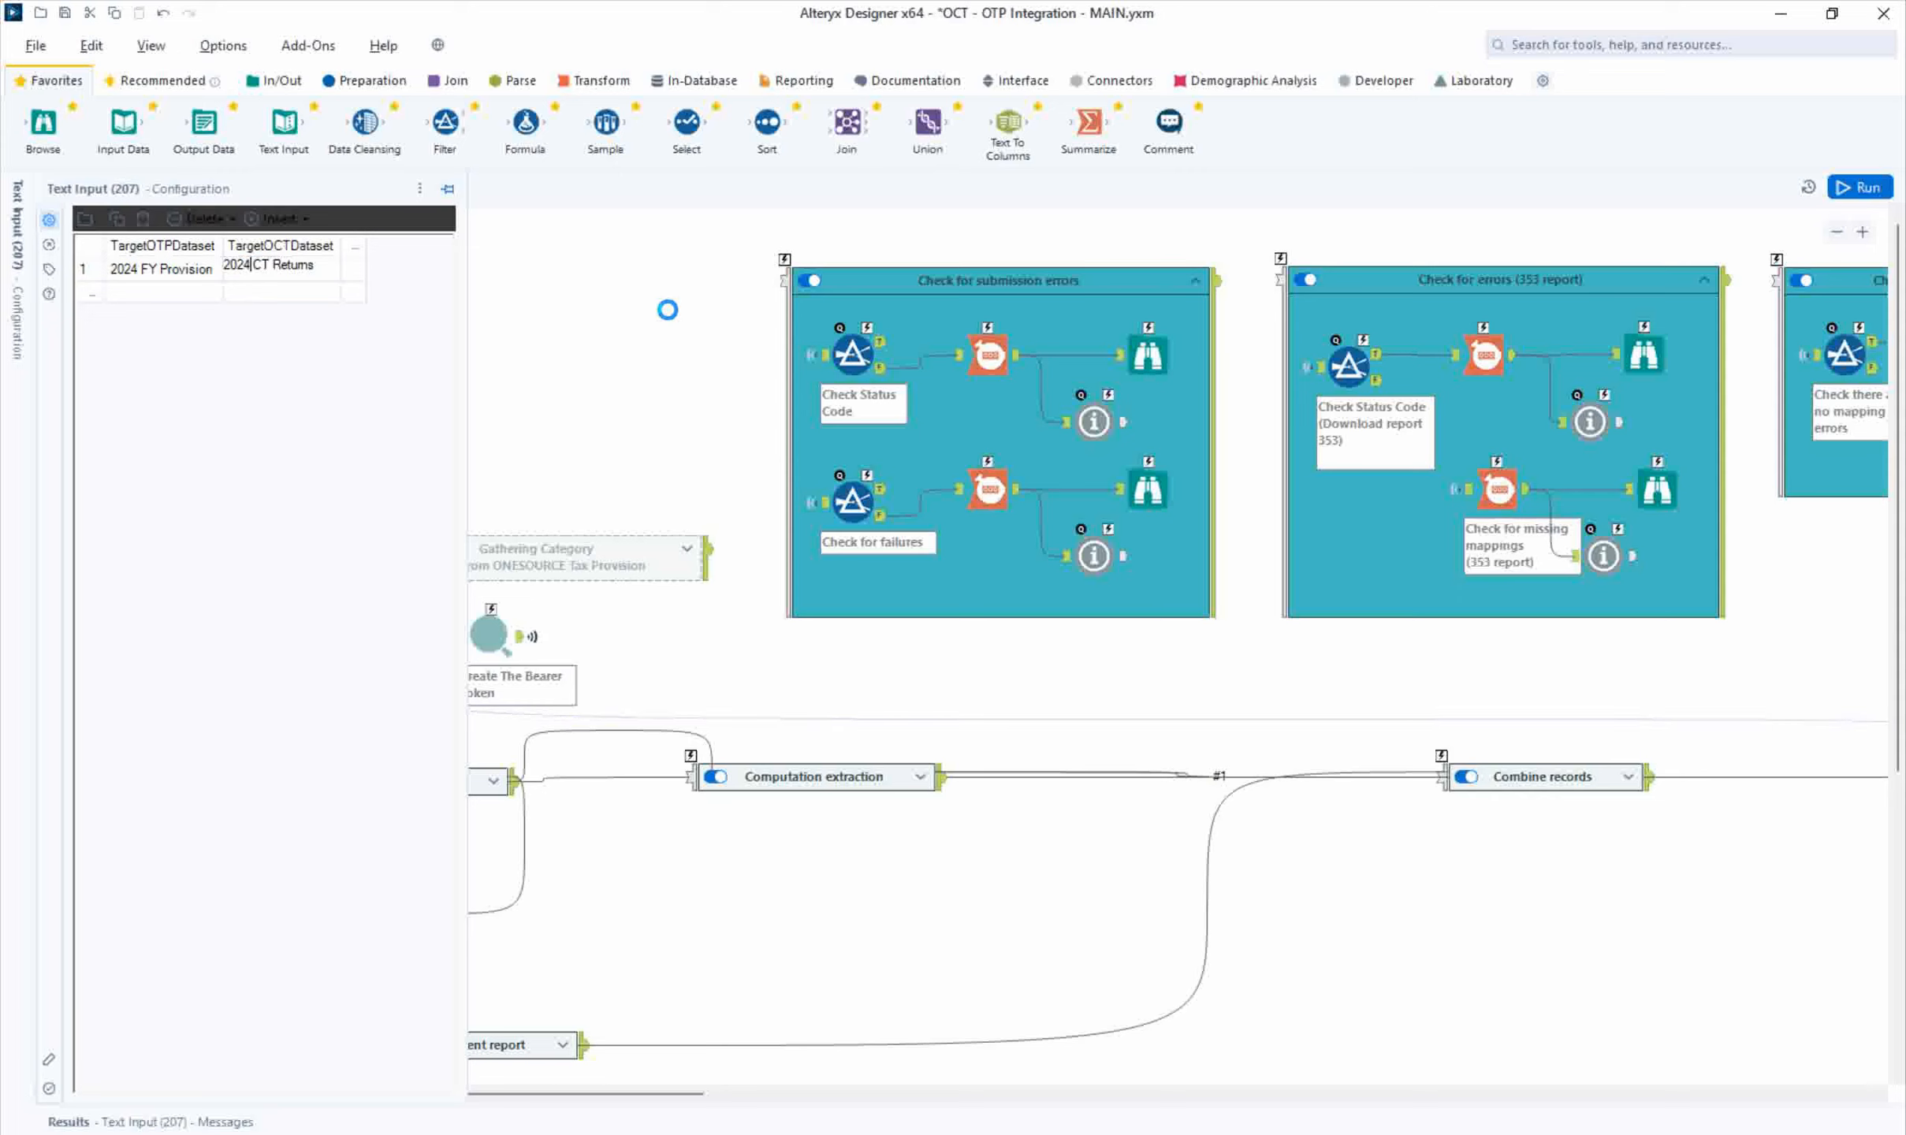
click(1850, 193)
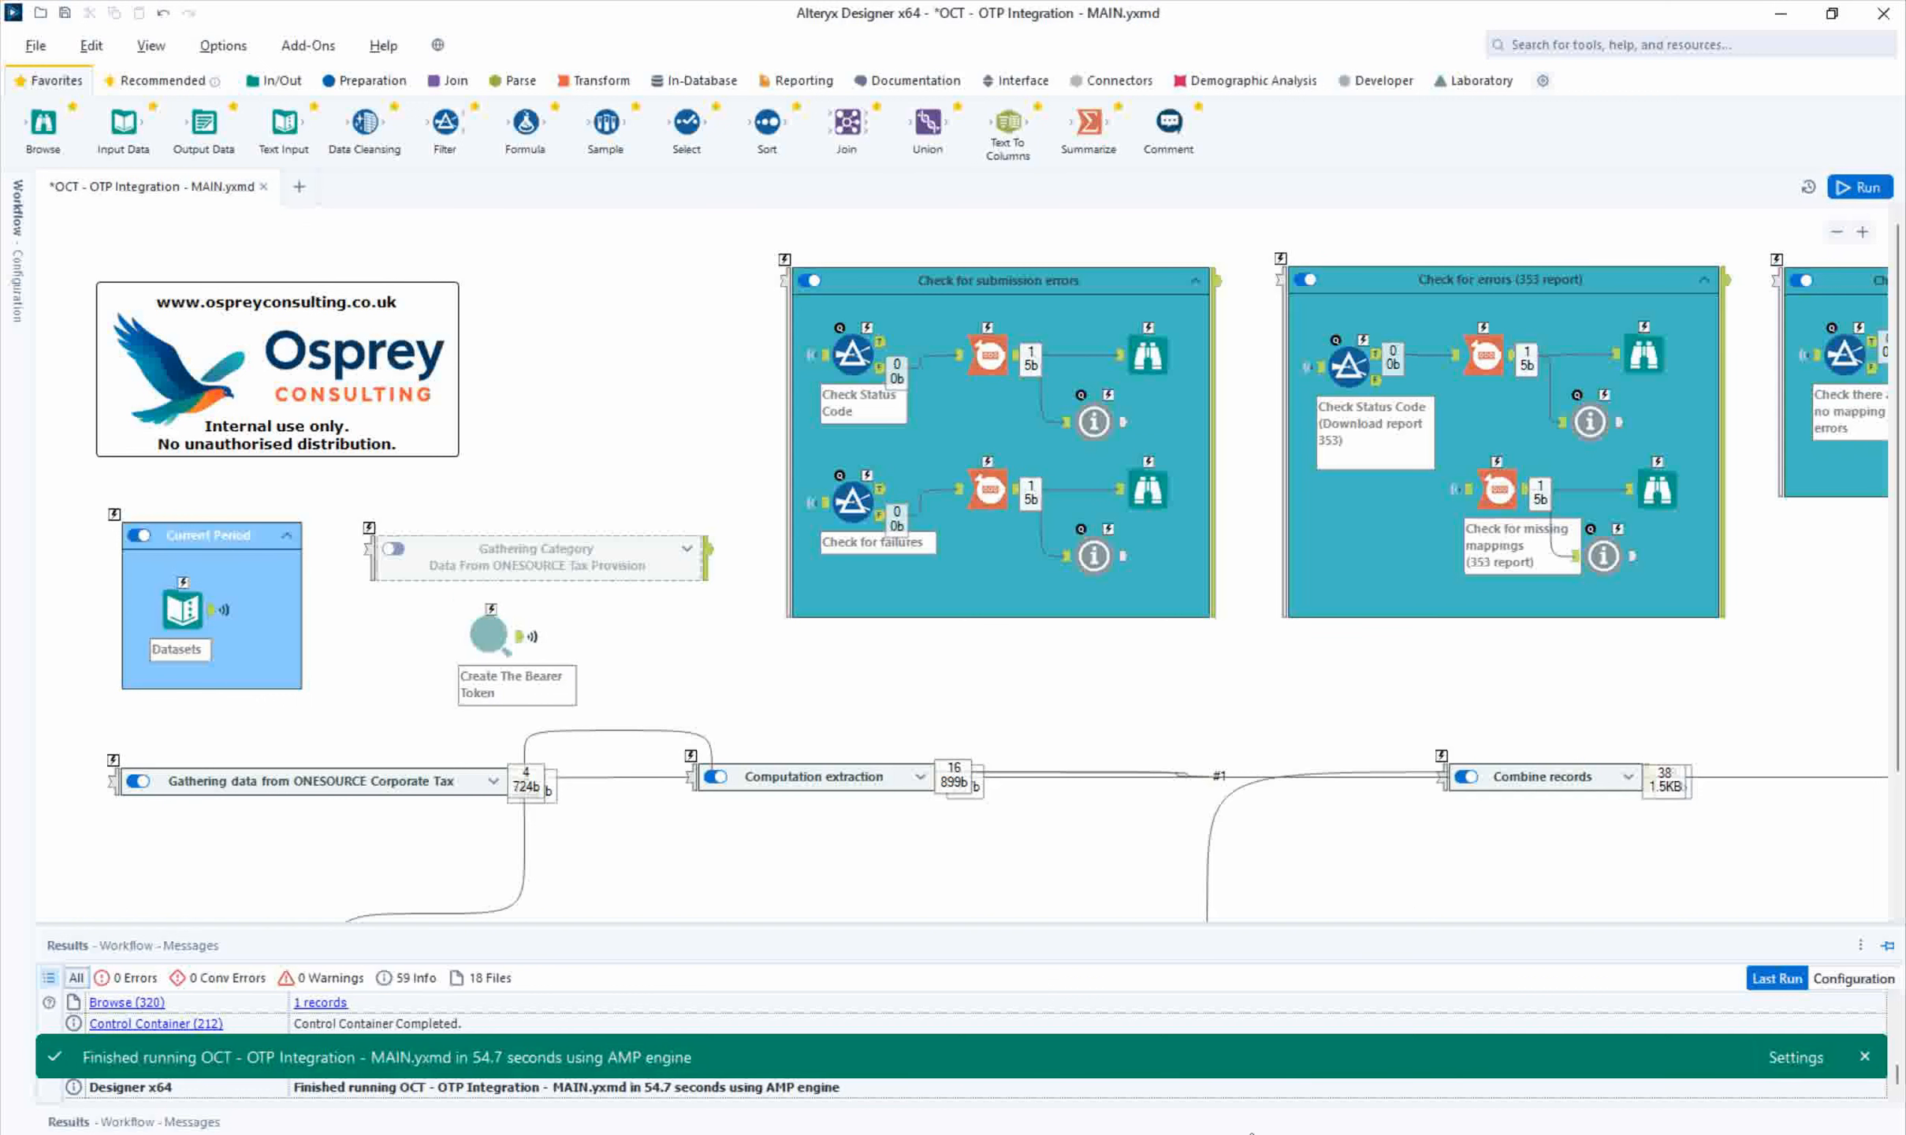
Switch to ONESOURCE Tax Provision, refresh the 2024 FY Provision dataset and reload its data.
mouse_move(1227, 1134)
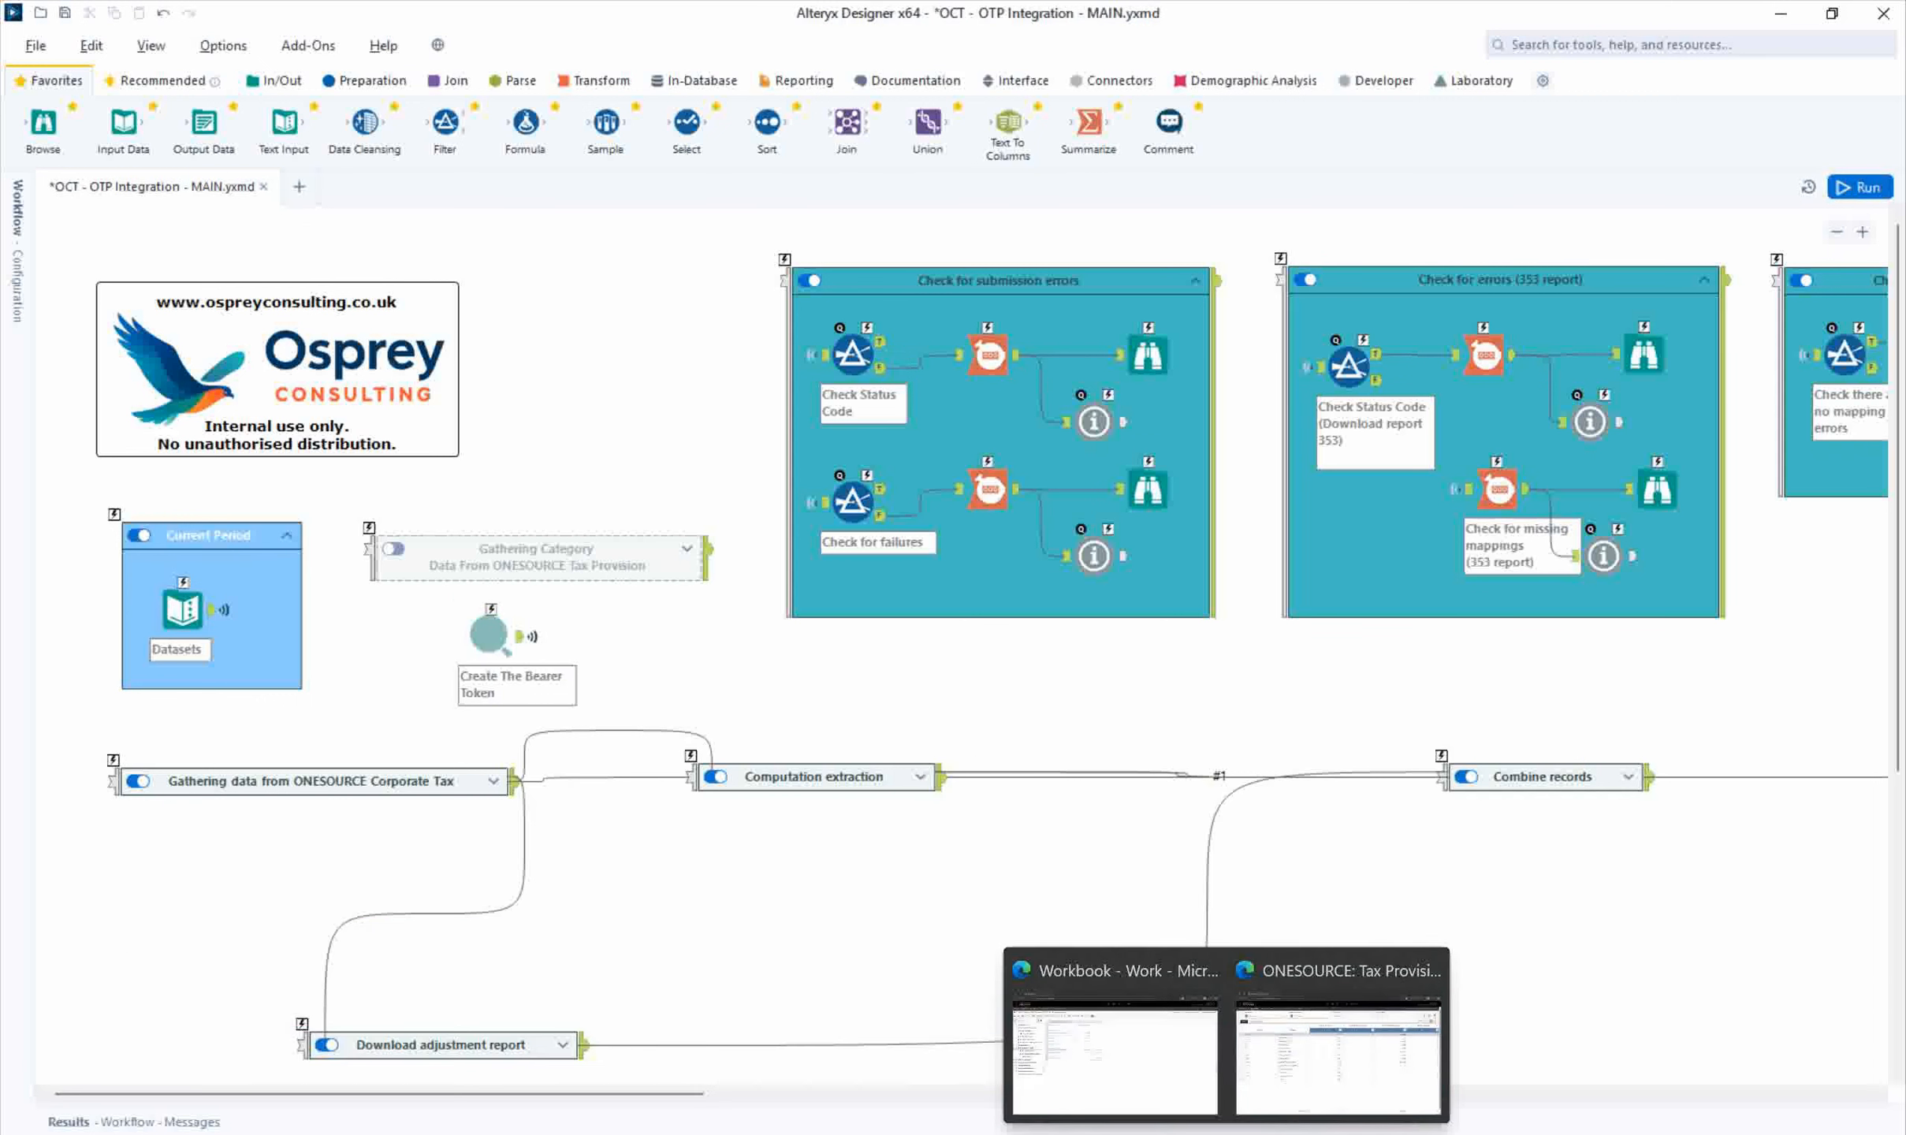
click(1350, 1051)
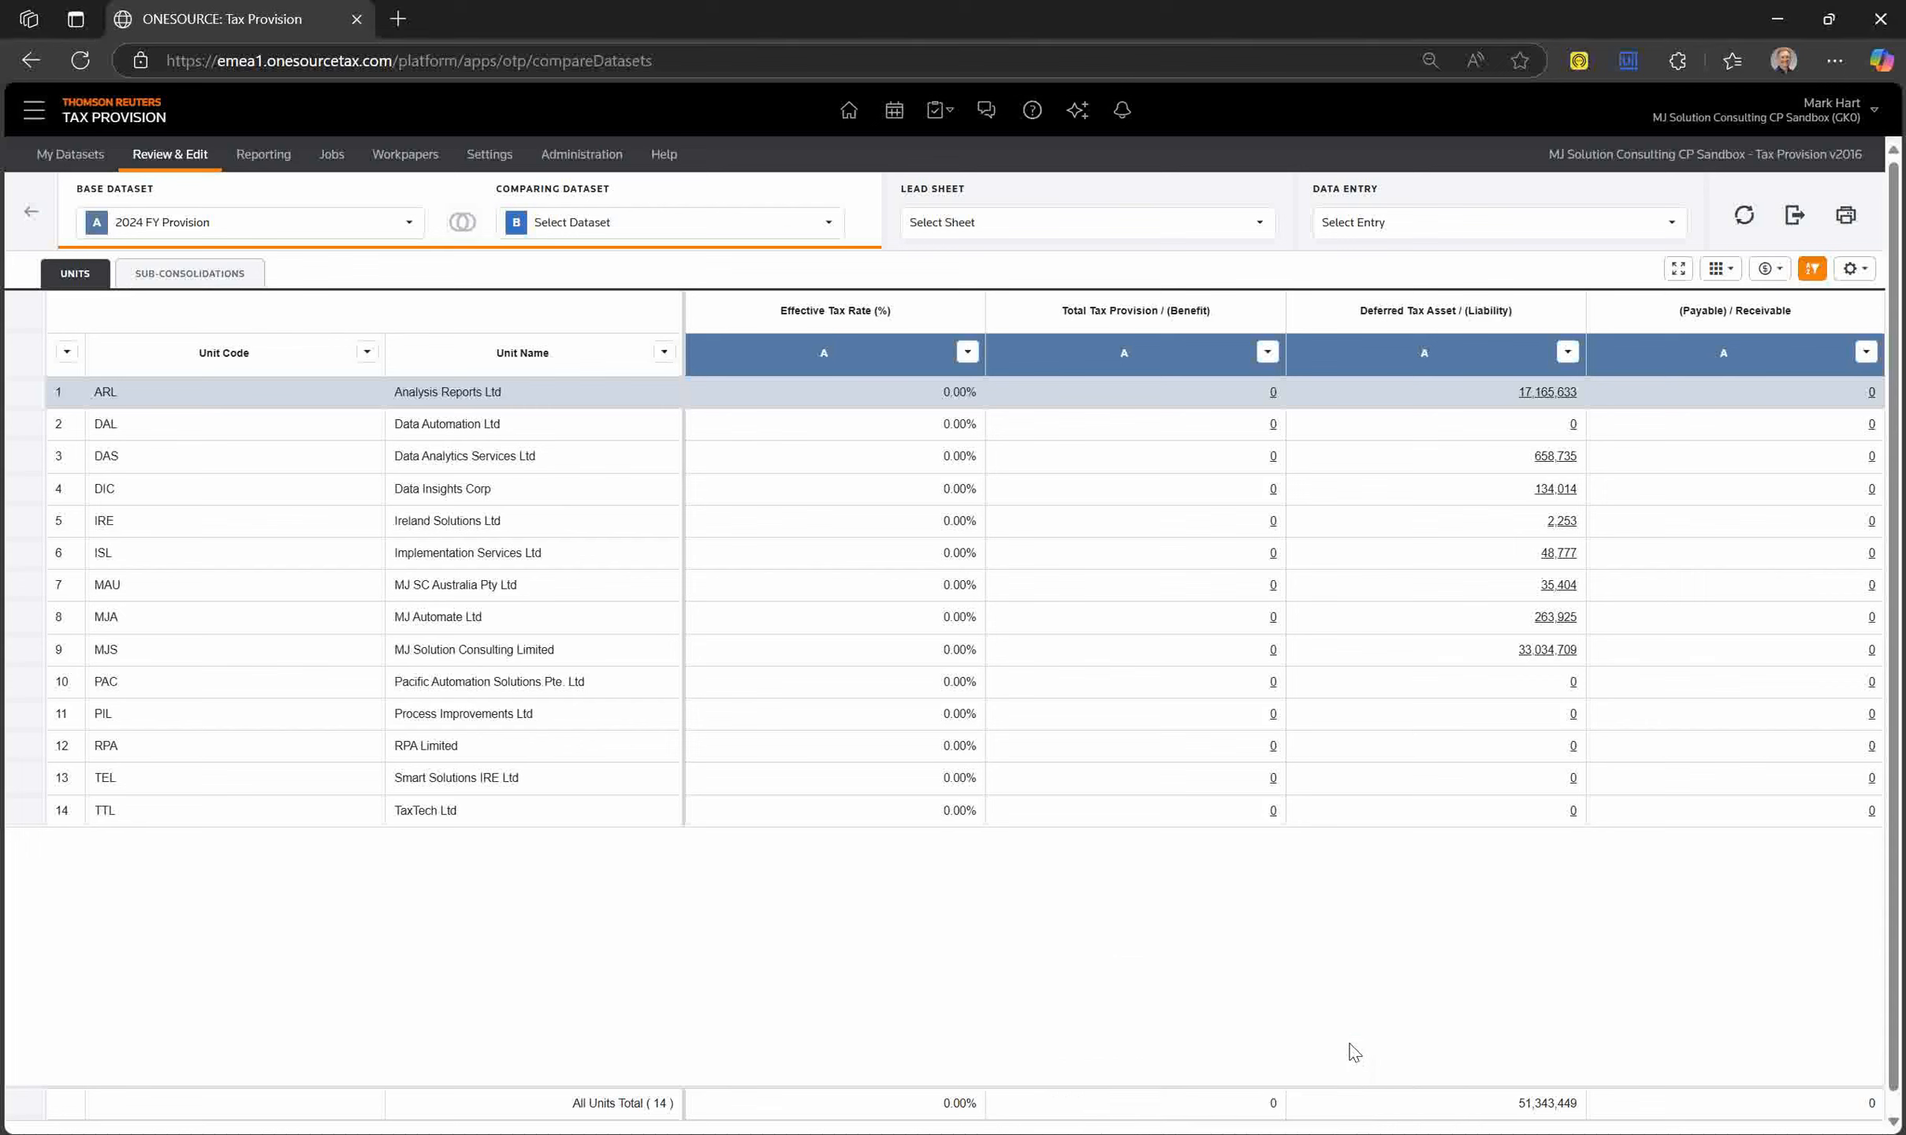
click(1744, 219)
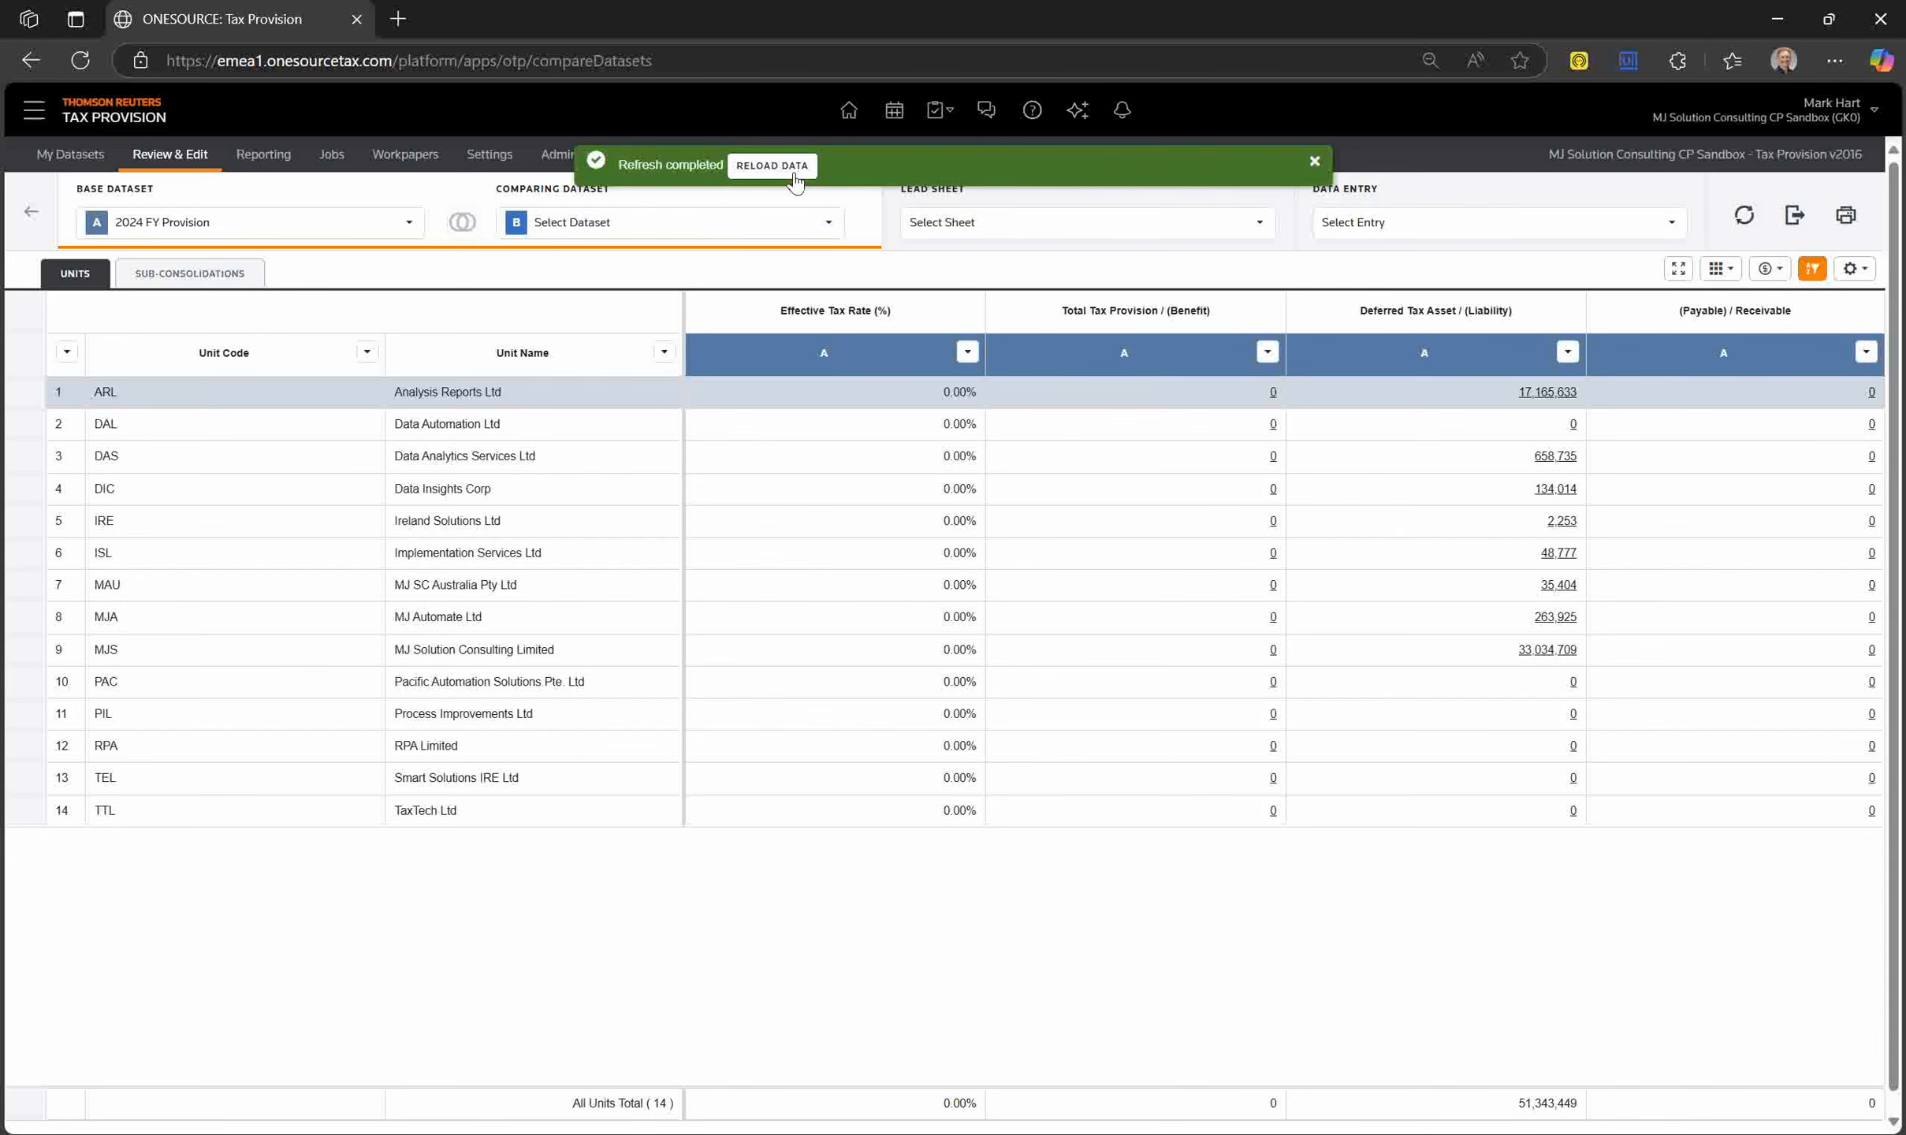
click(772, 166)
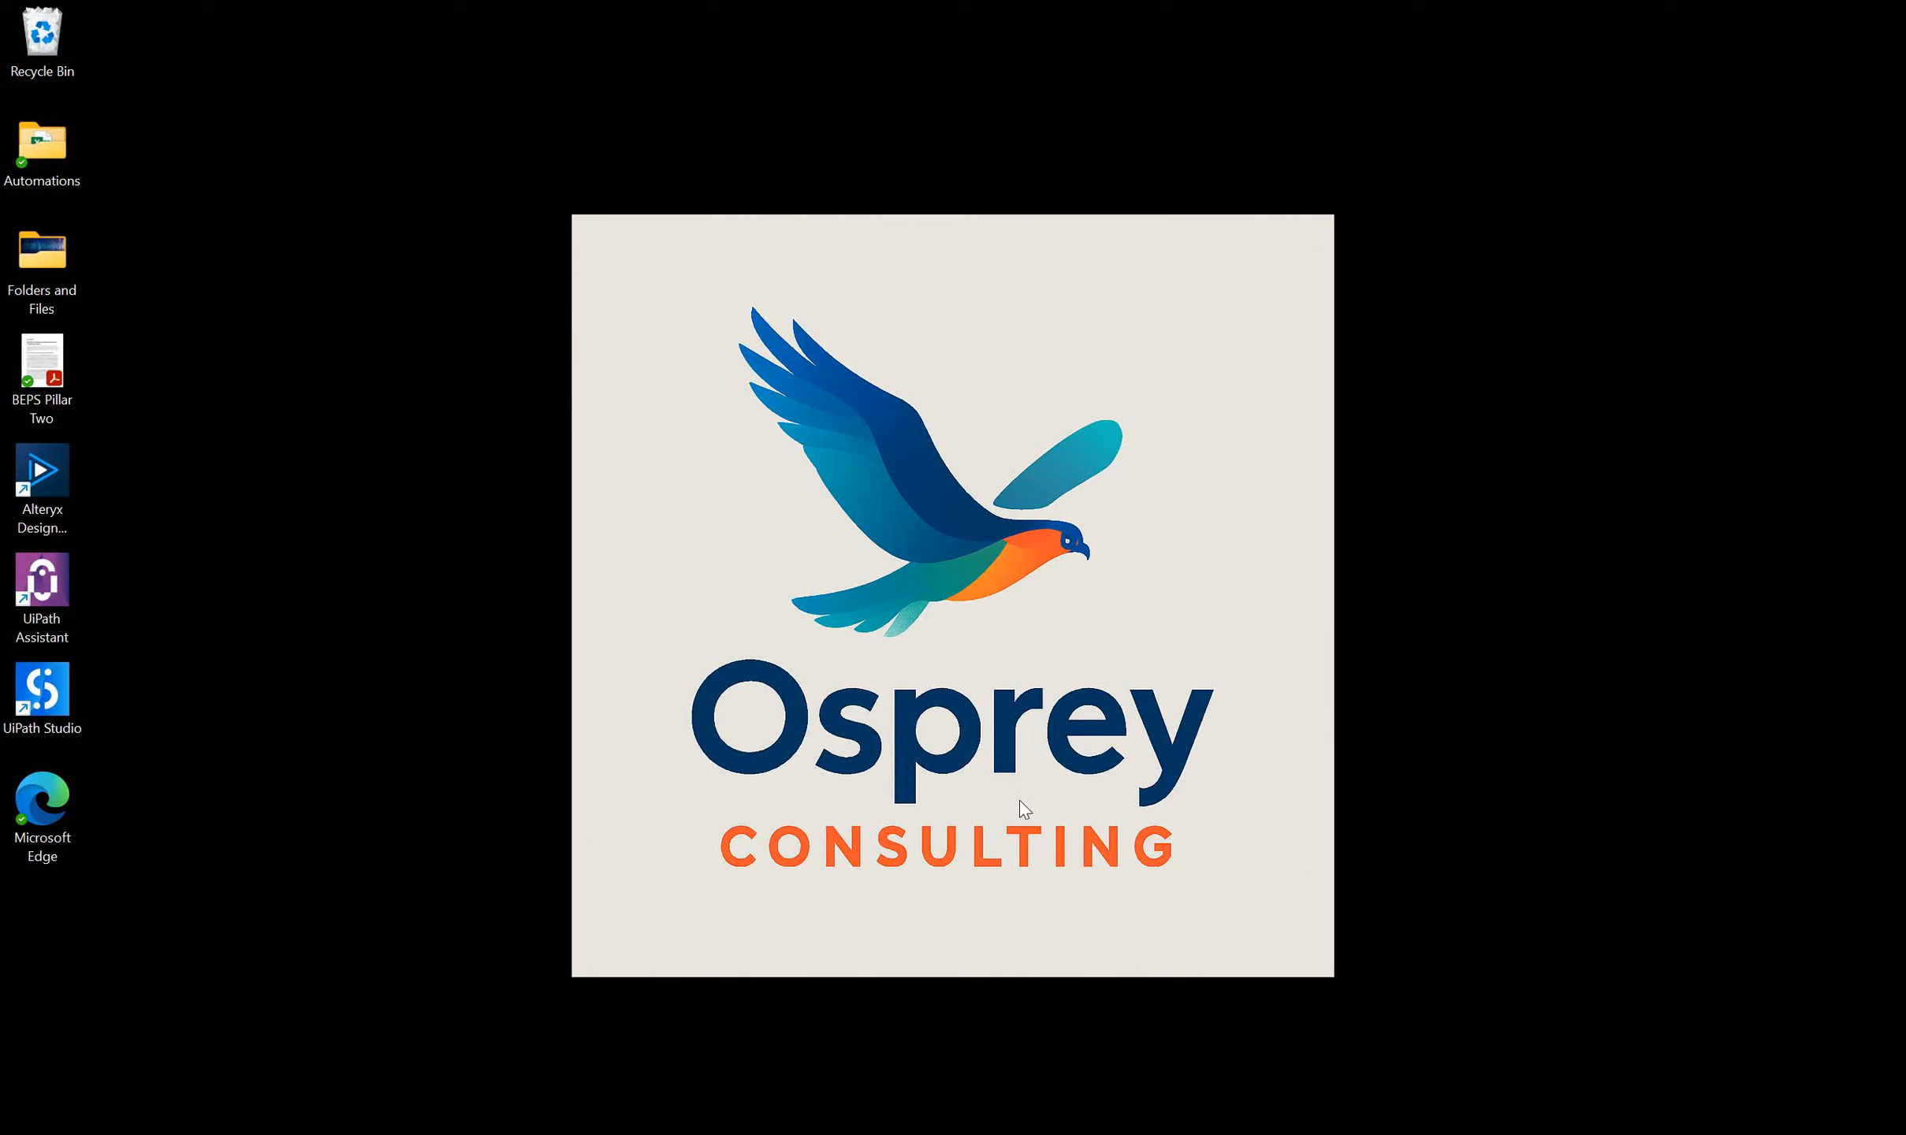
Review the ARL return's profits and gains computation in Corporate Tax, and check the dataset review list in Tax Provision.
mouse_move(1225, 1132)
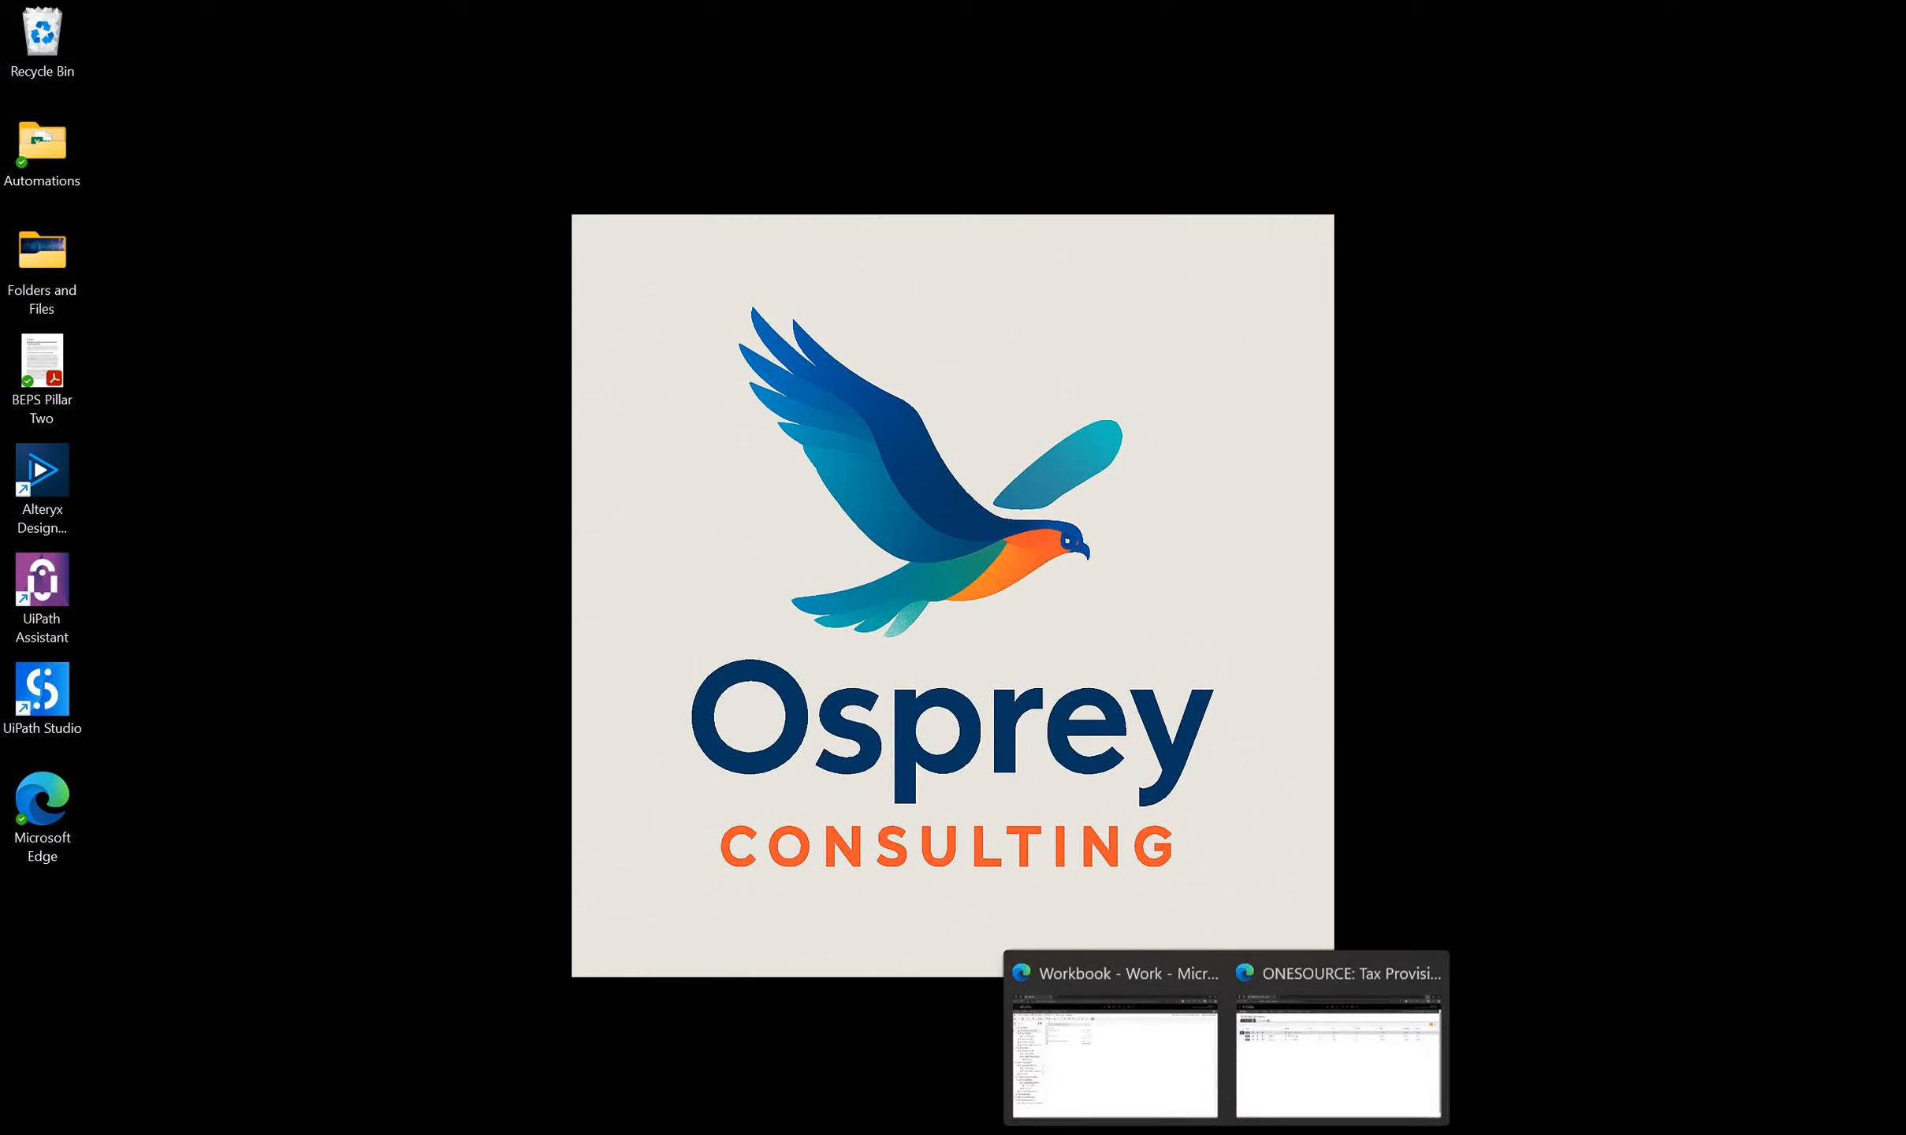
click(1129, 1067)
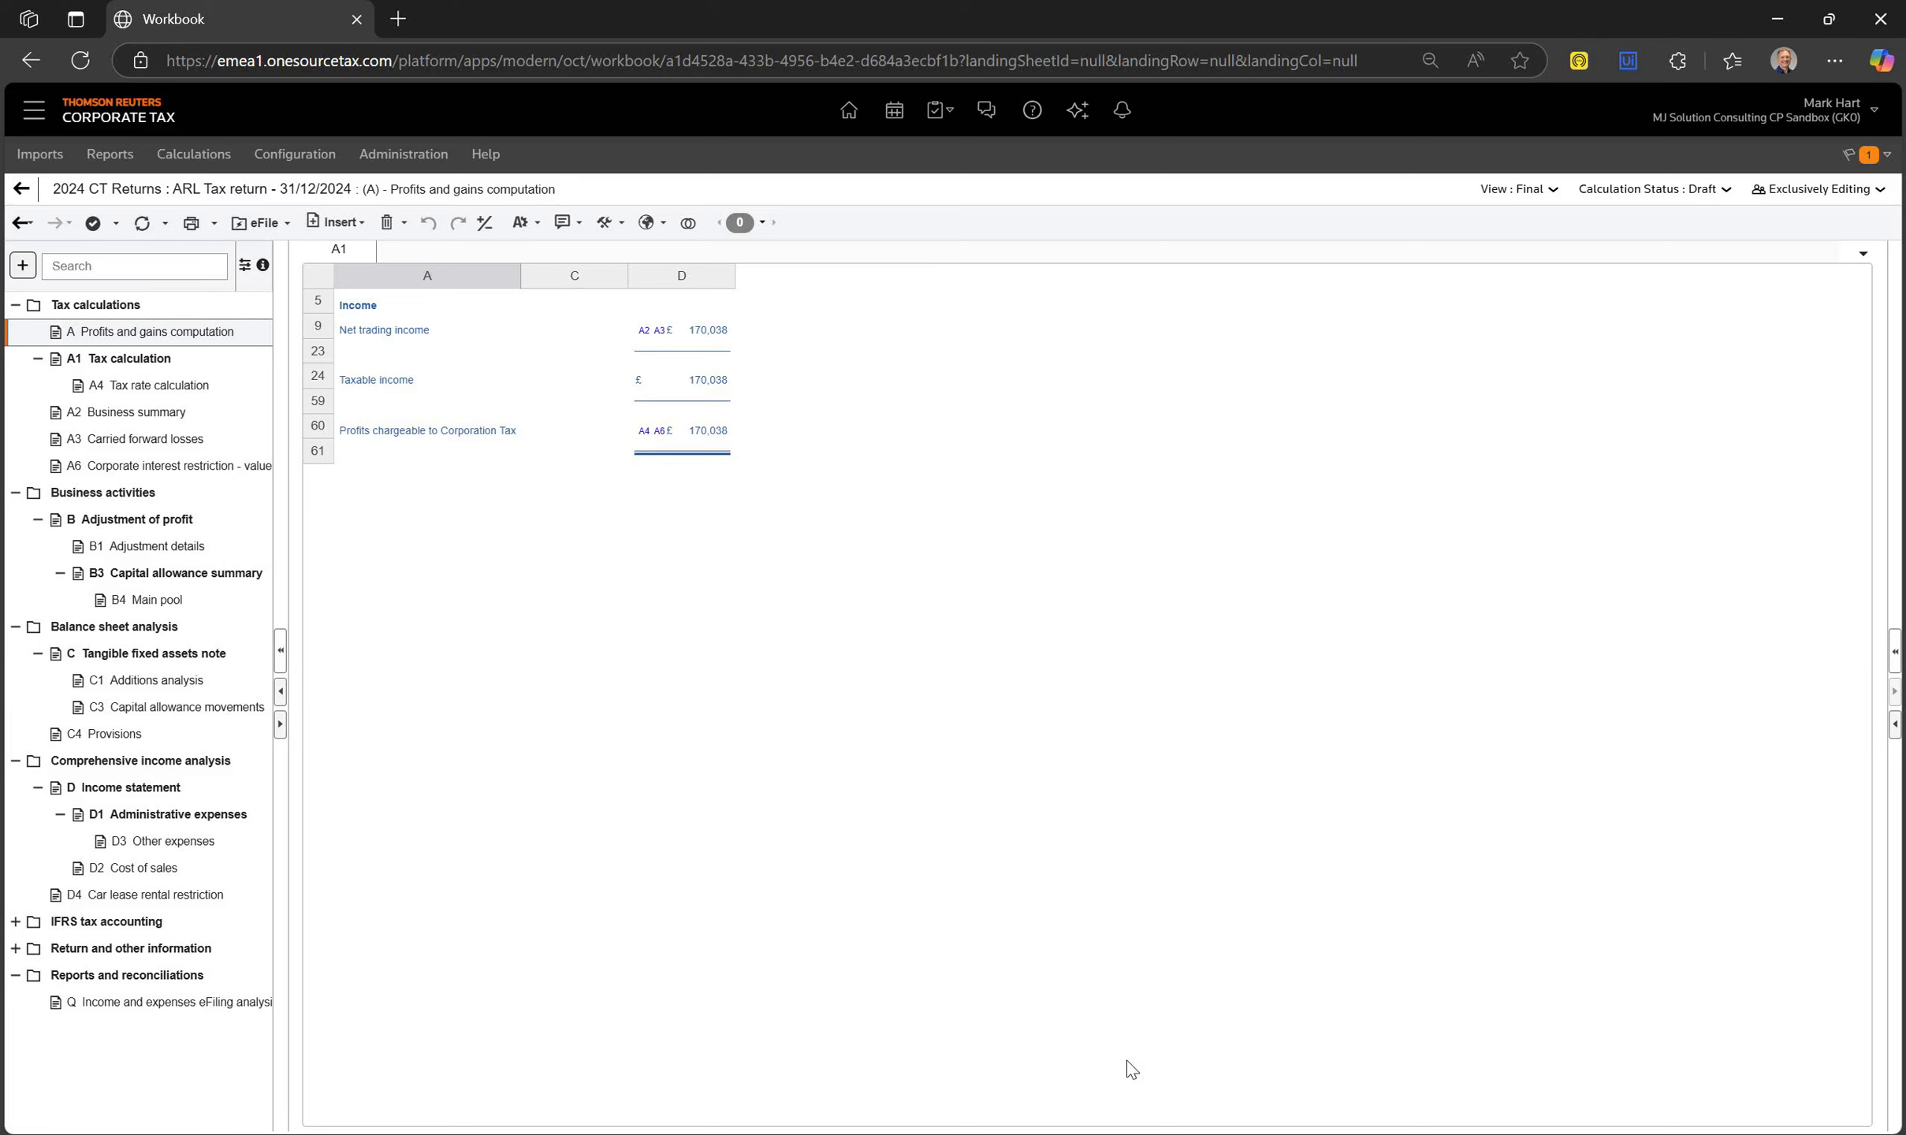
mouse_move(1225, 1132)
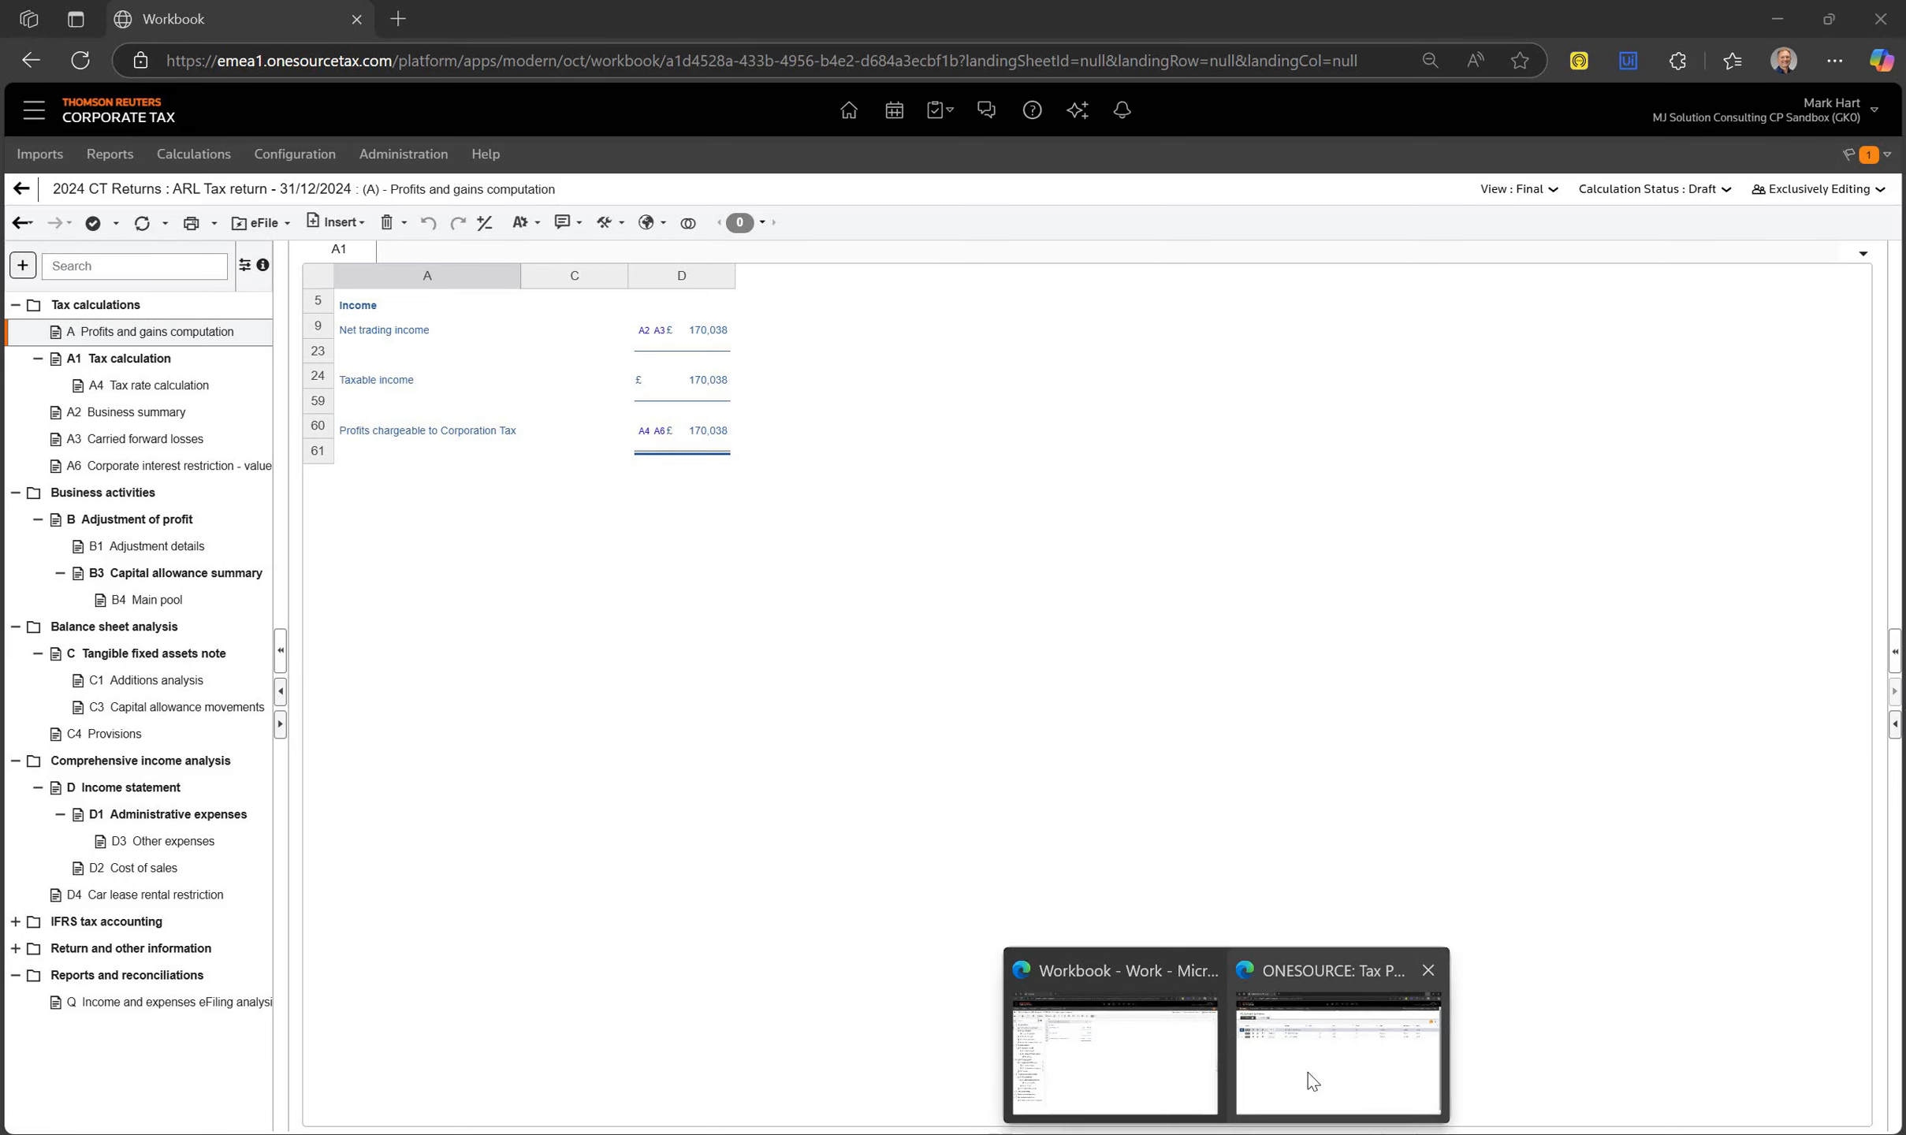
click(1308, 1076)
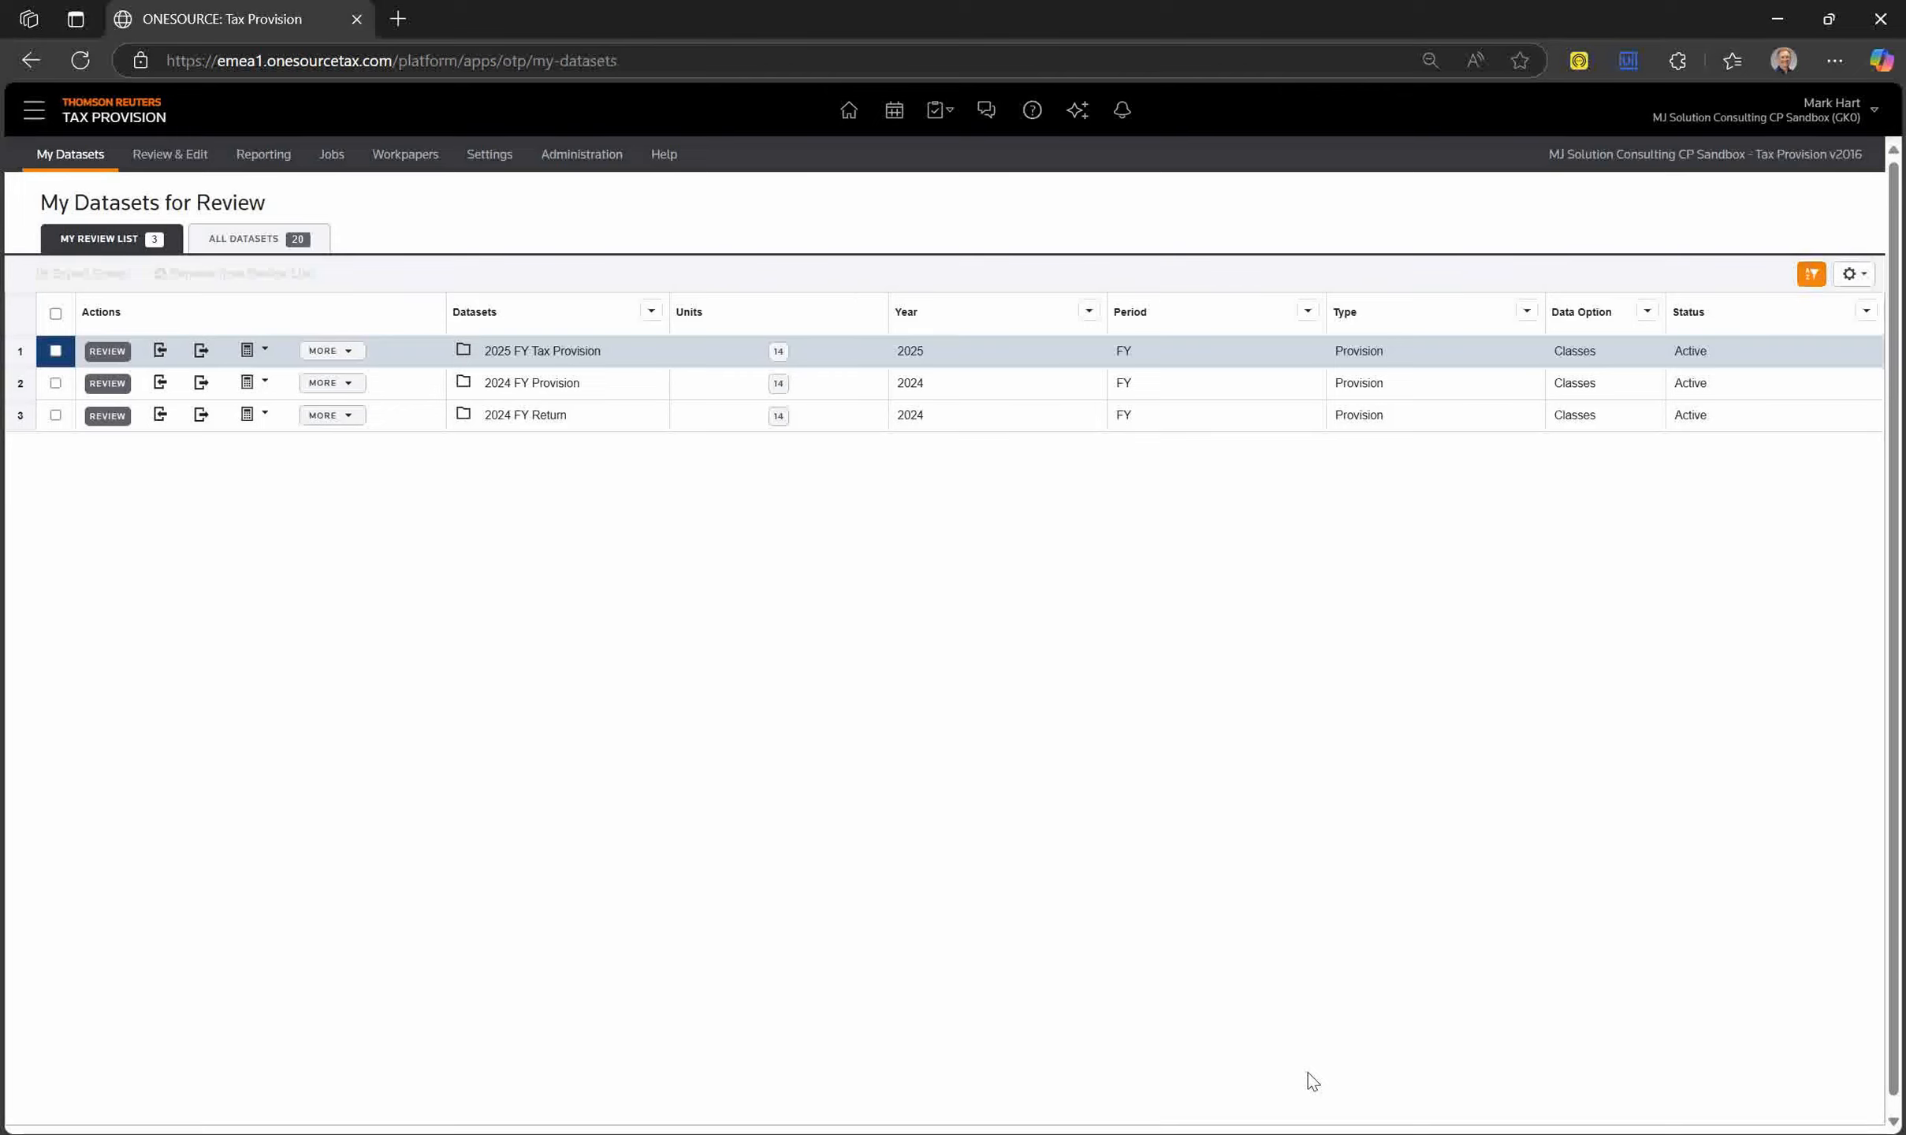
In Alteryx Designer, set the TargetOTPDataset value of the Datasets input to 2024 FY Return and run the workflow.
mouse_move(1312, 1132)
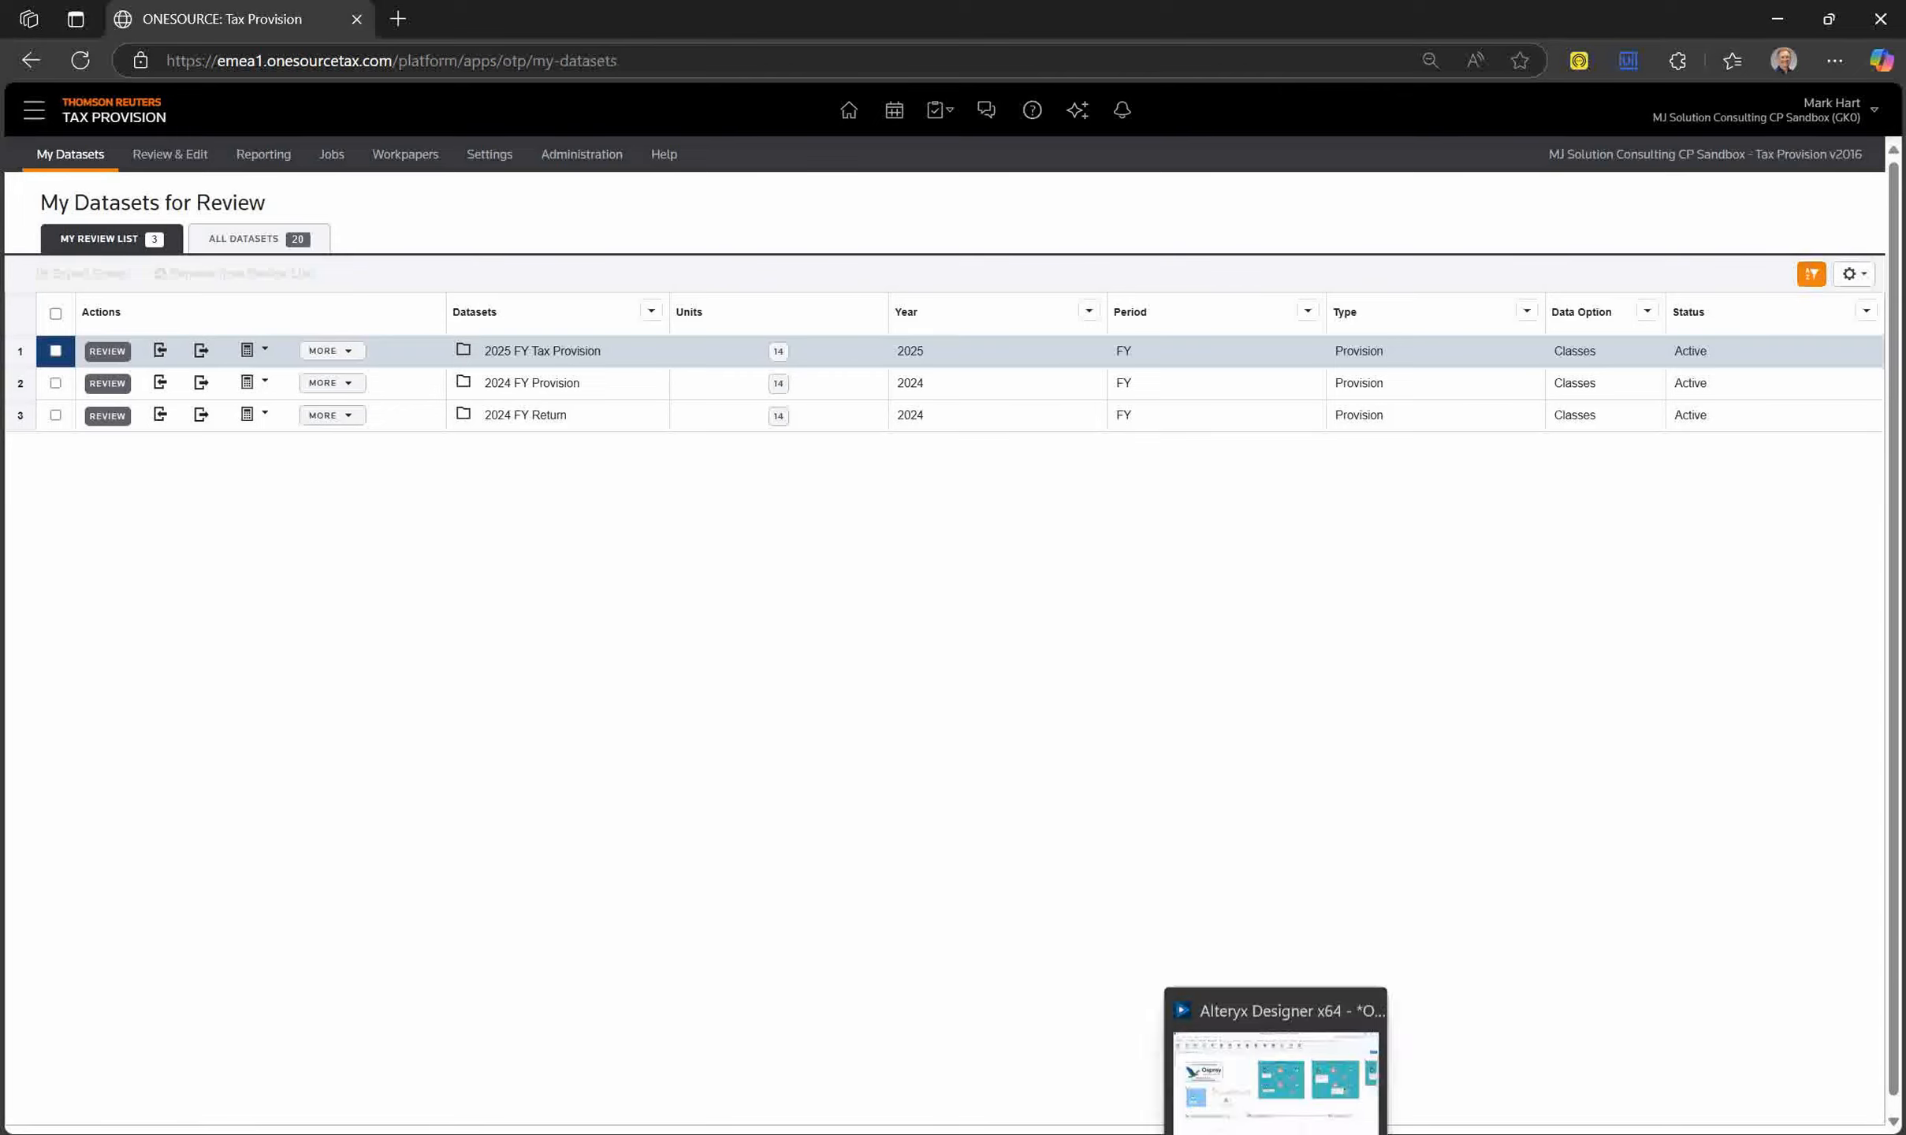
click(1312, 1076)
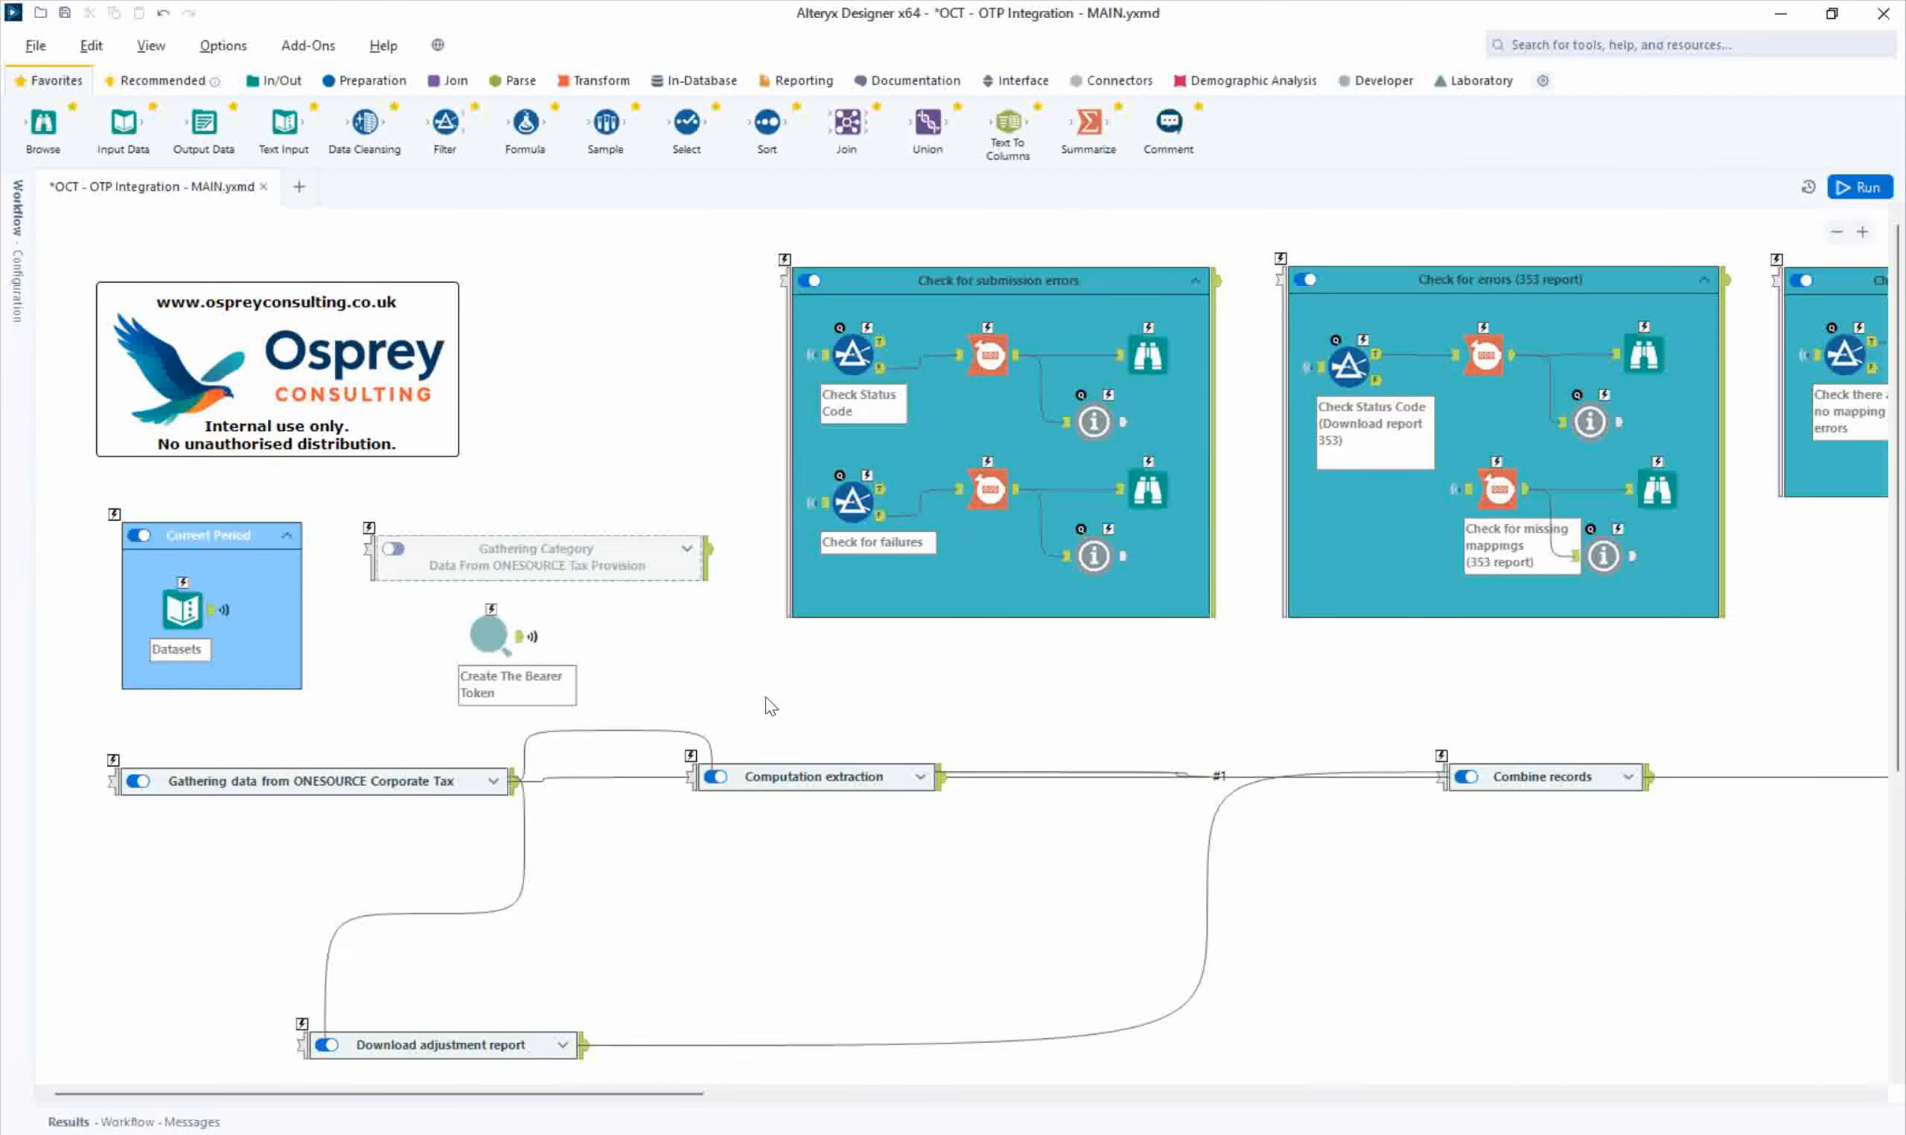
click(187, 615)
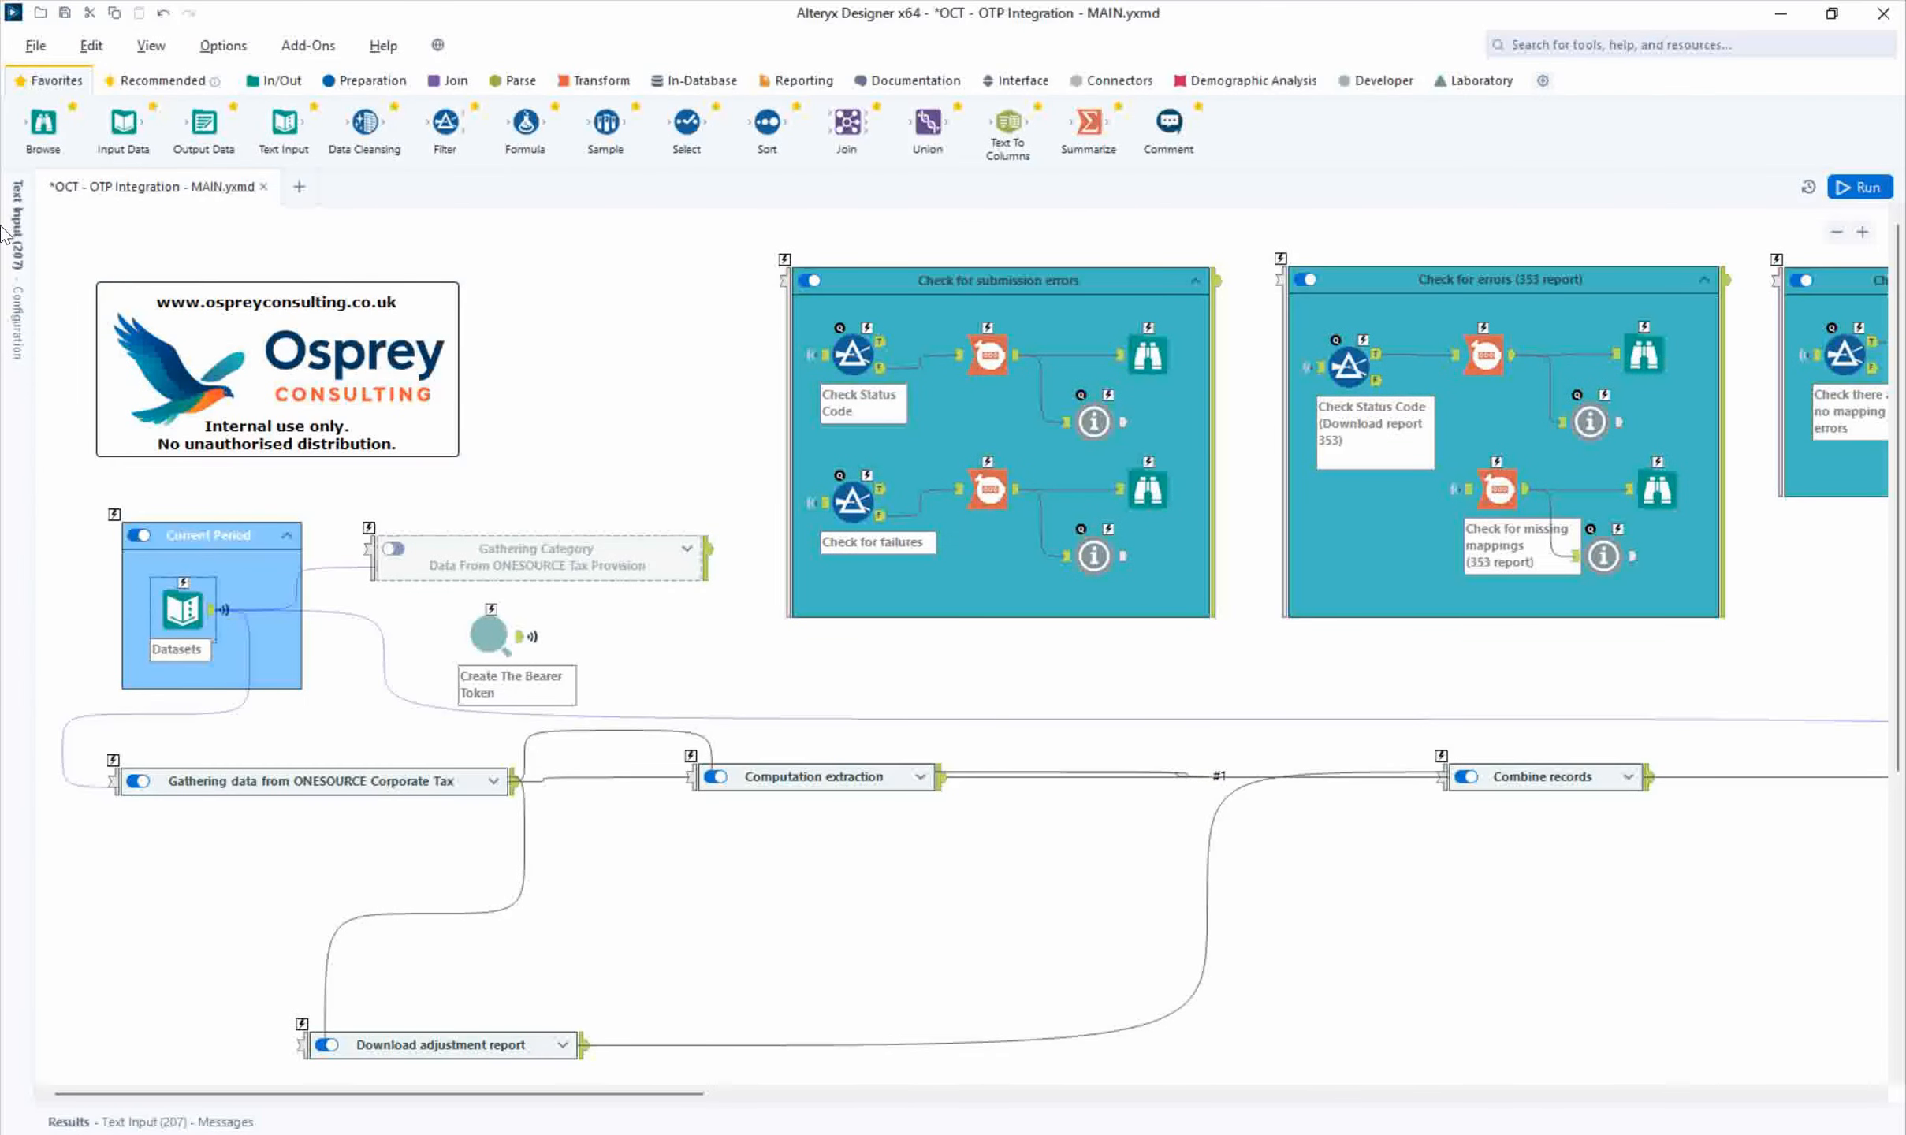
mouse_move(12, 232)
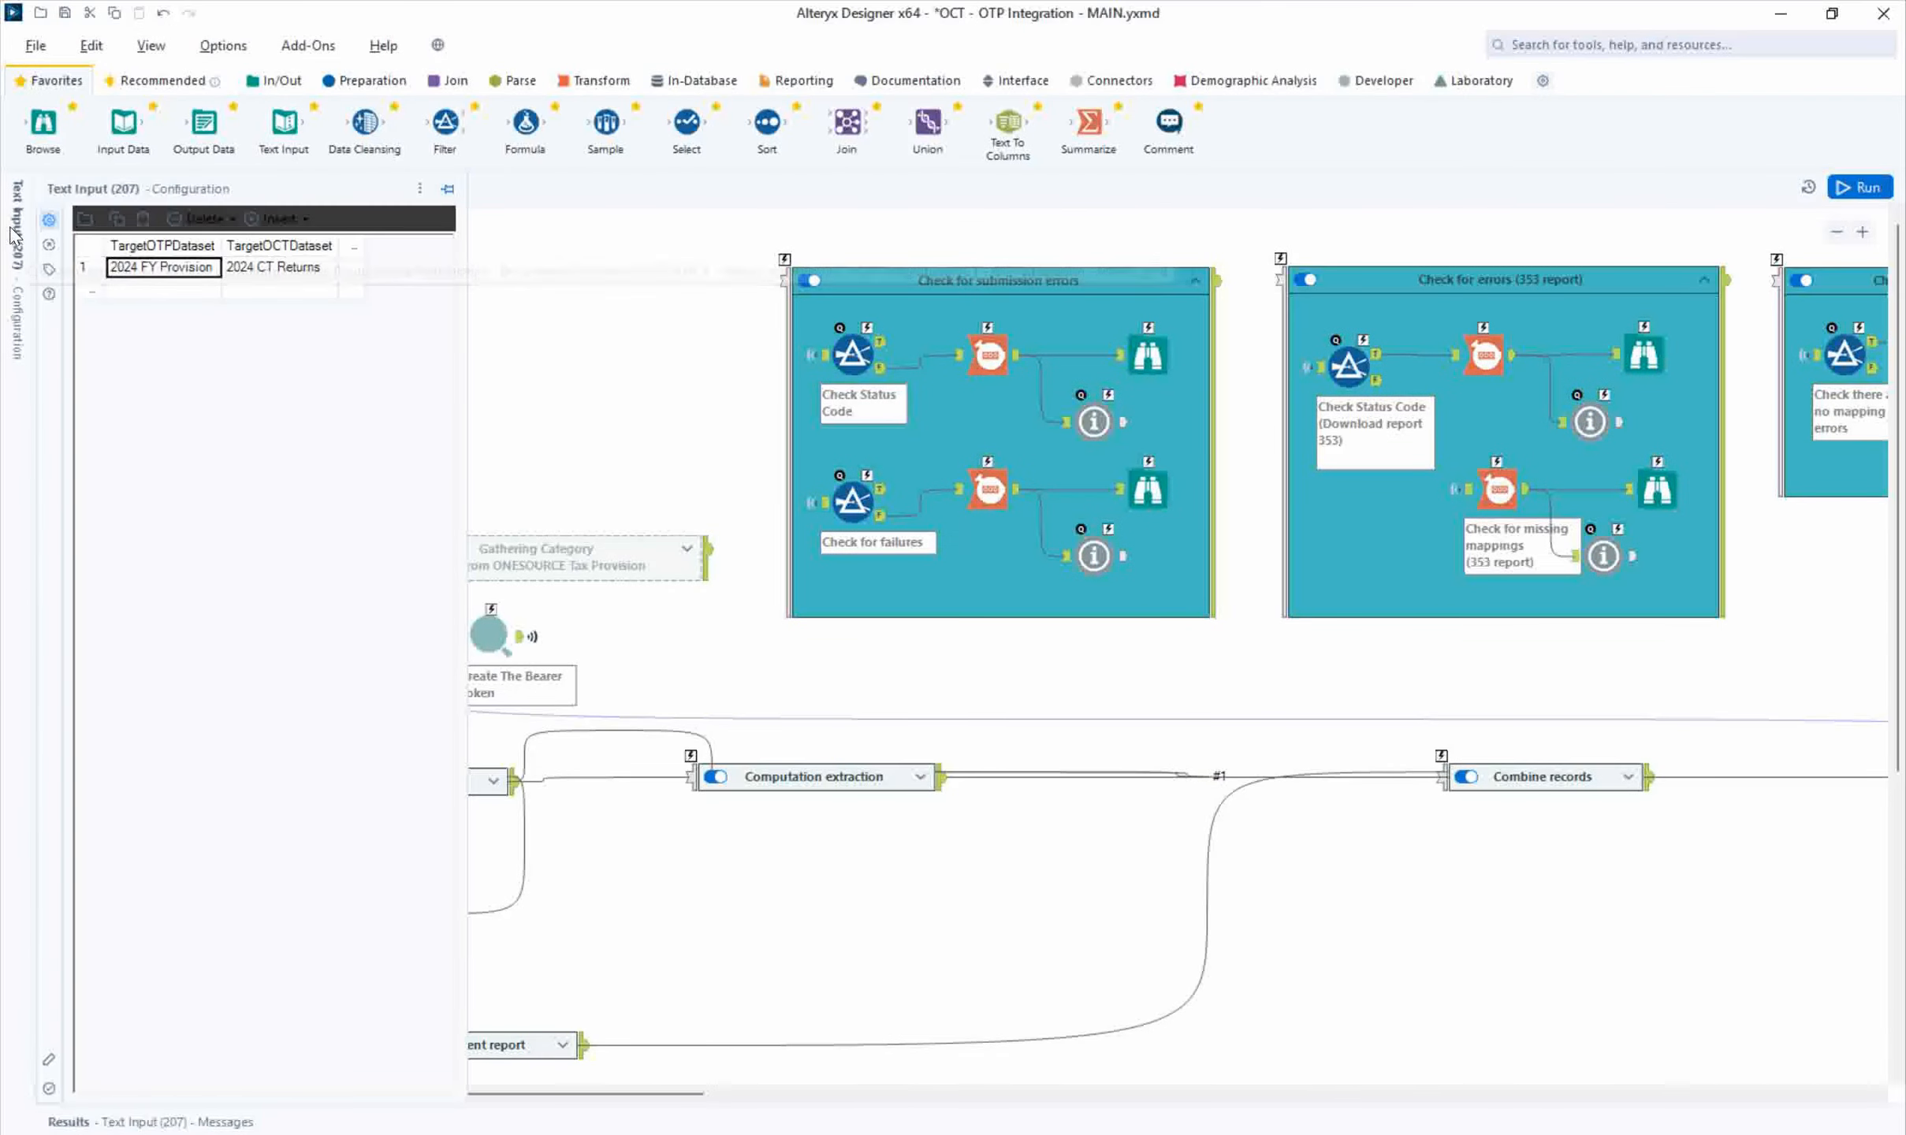
click(159, 264)
click(159, 265)
drag(159, 265, 307, 286)
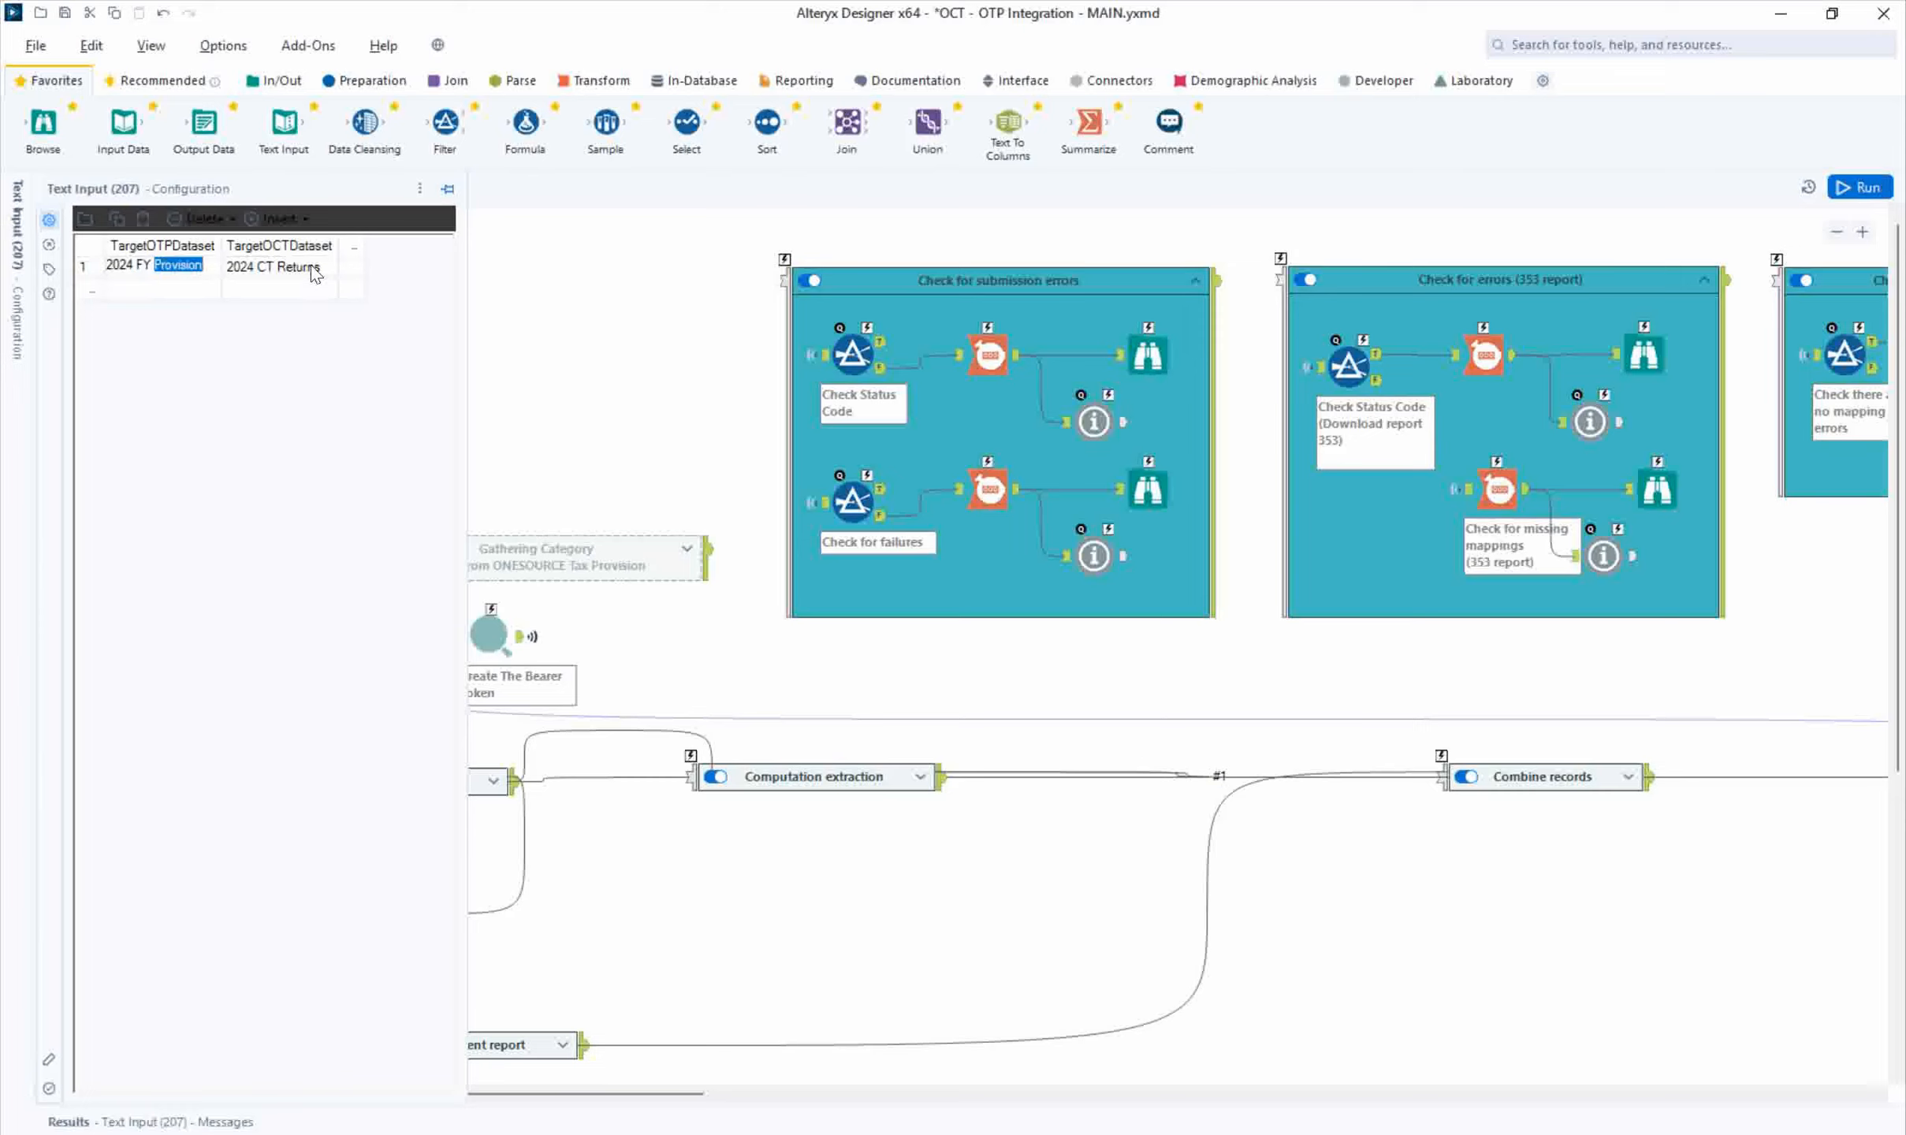
text(Retur)
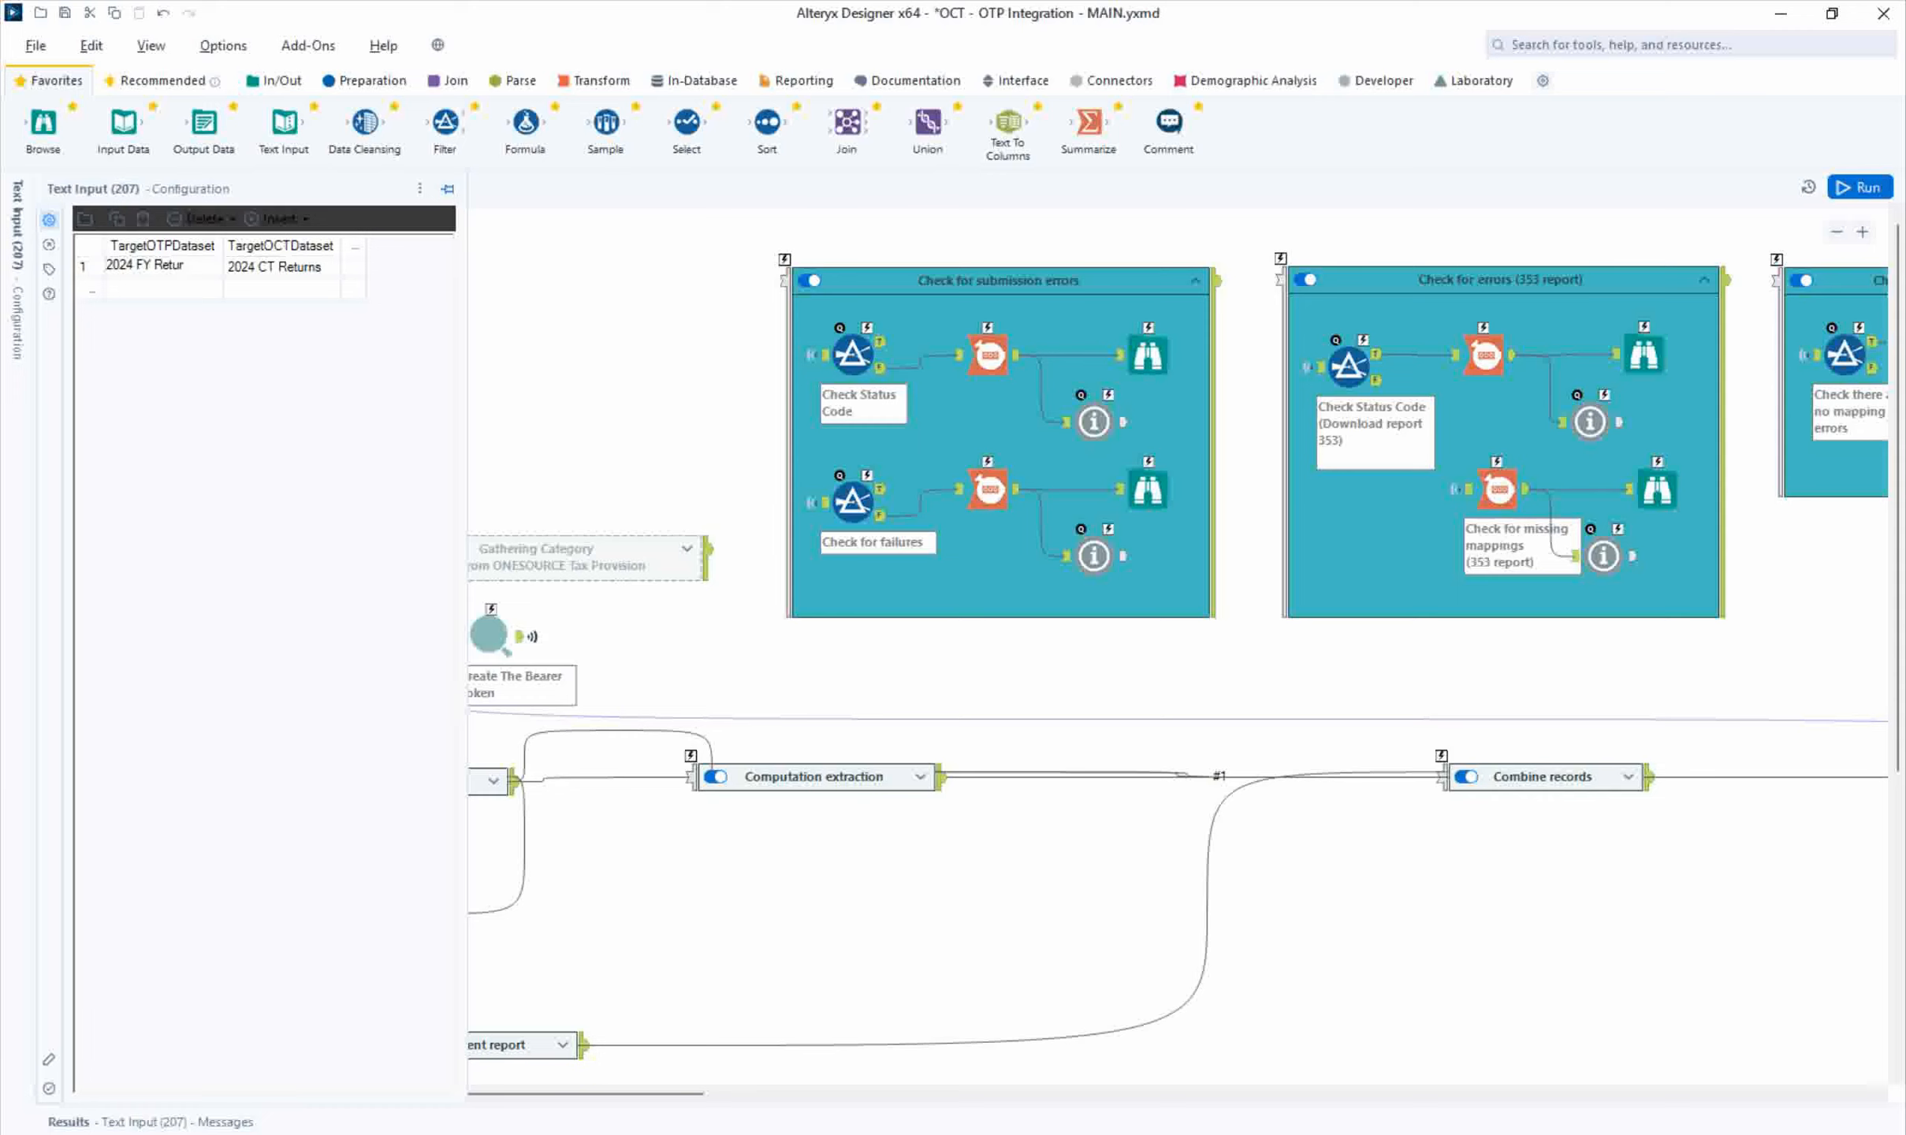
text(n)
click(1852, 187)
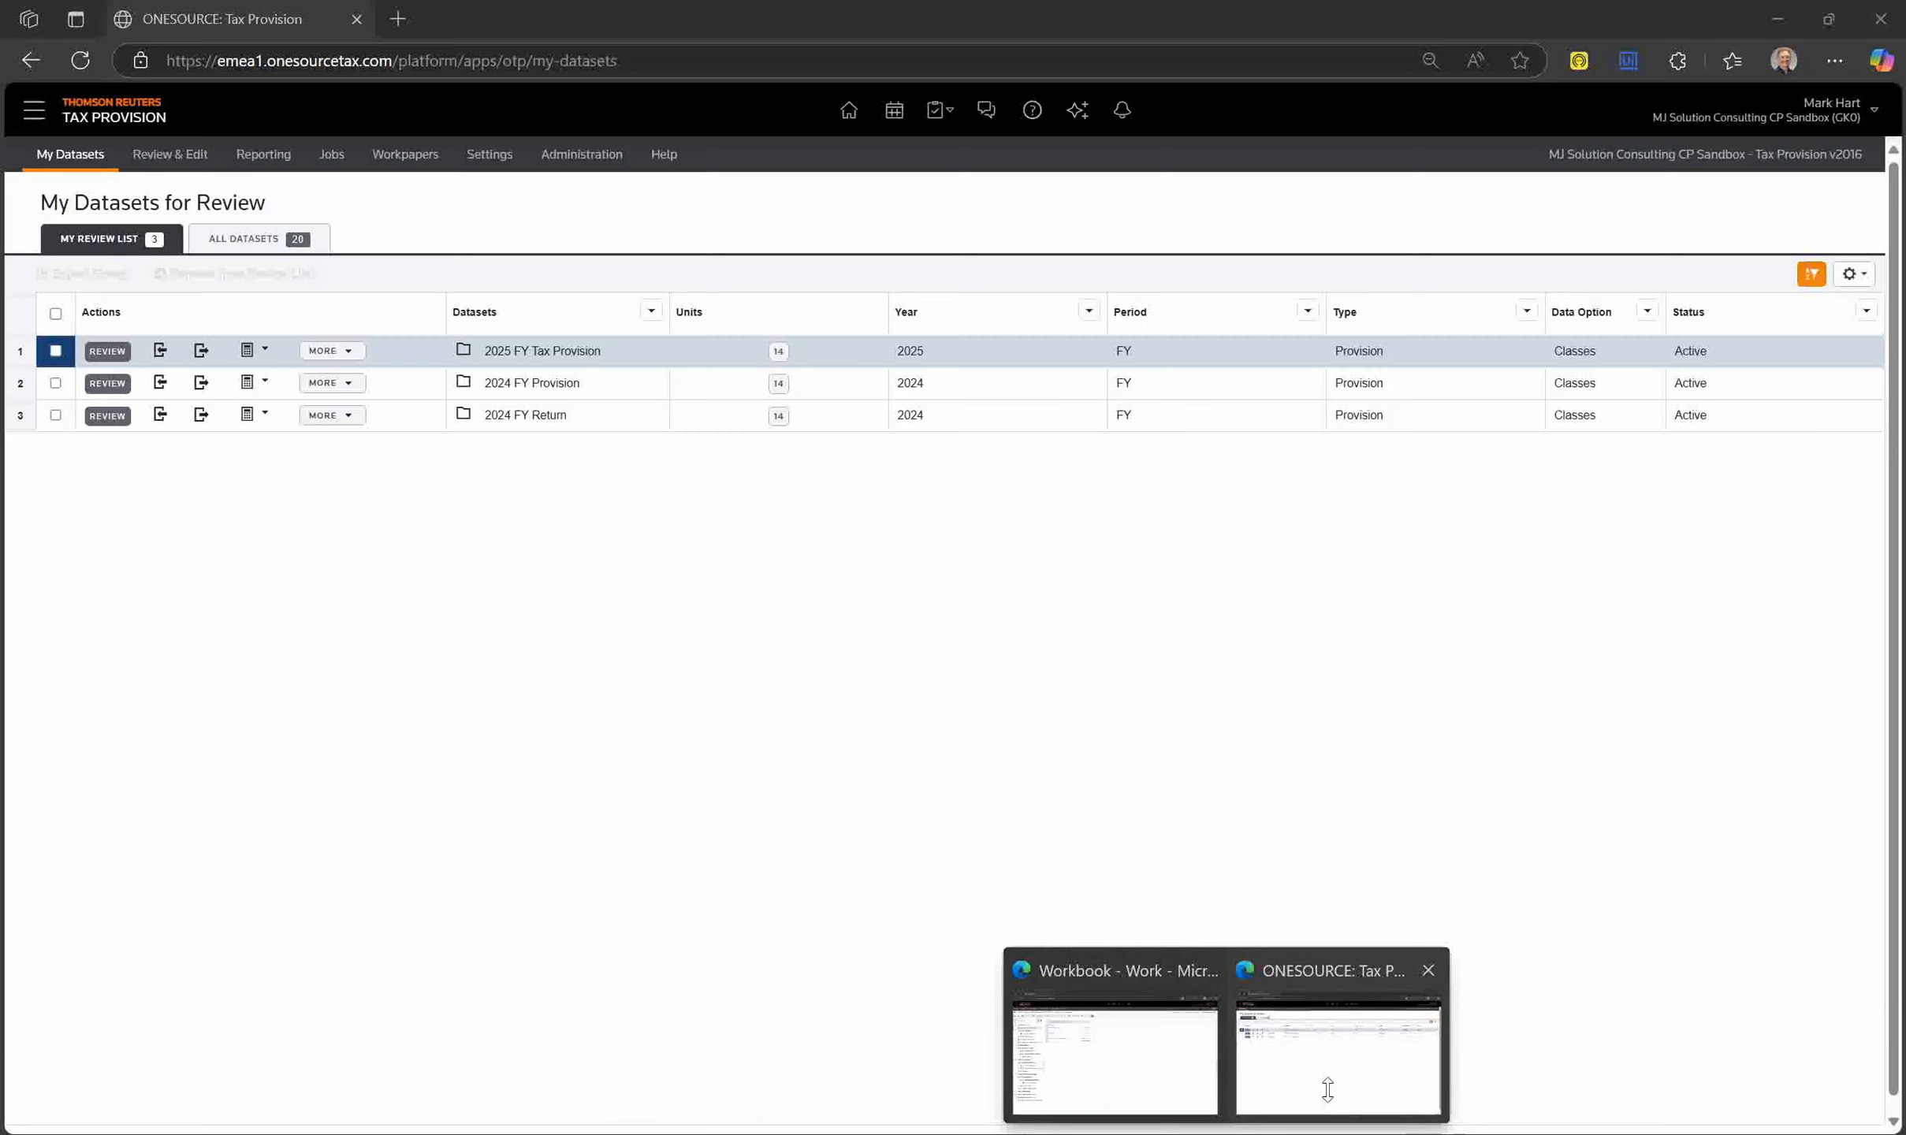
In Tax Provision, post the Return to Provision/True-Up adjustments of the 2024 FY Return dataset for all units.
click(1333, 1096)
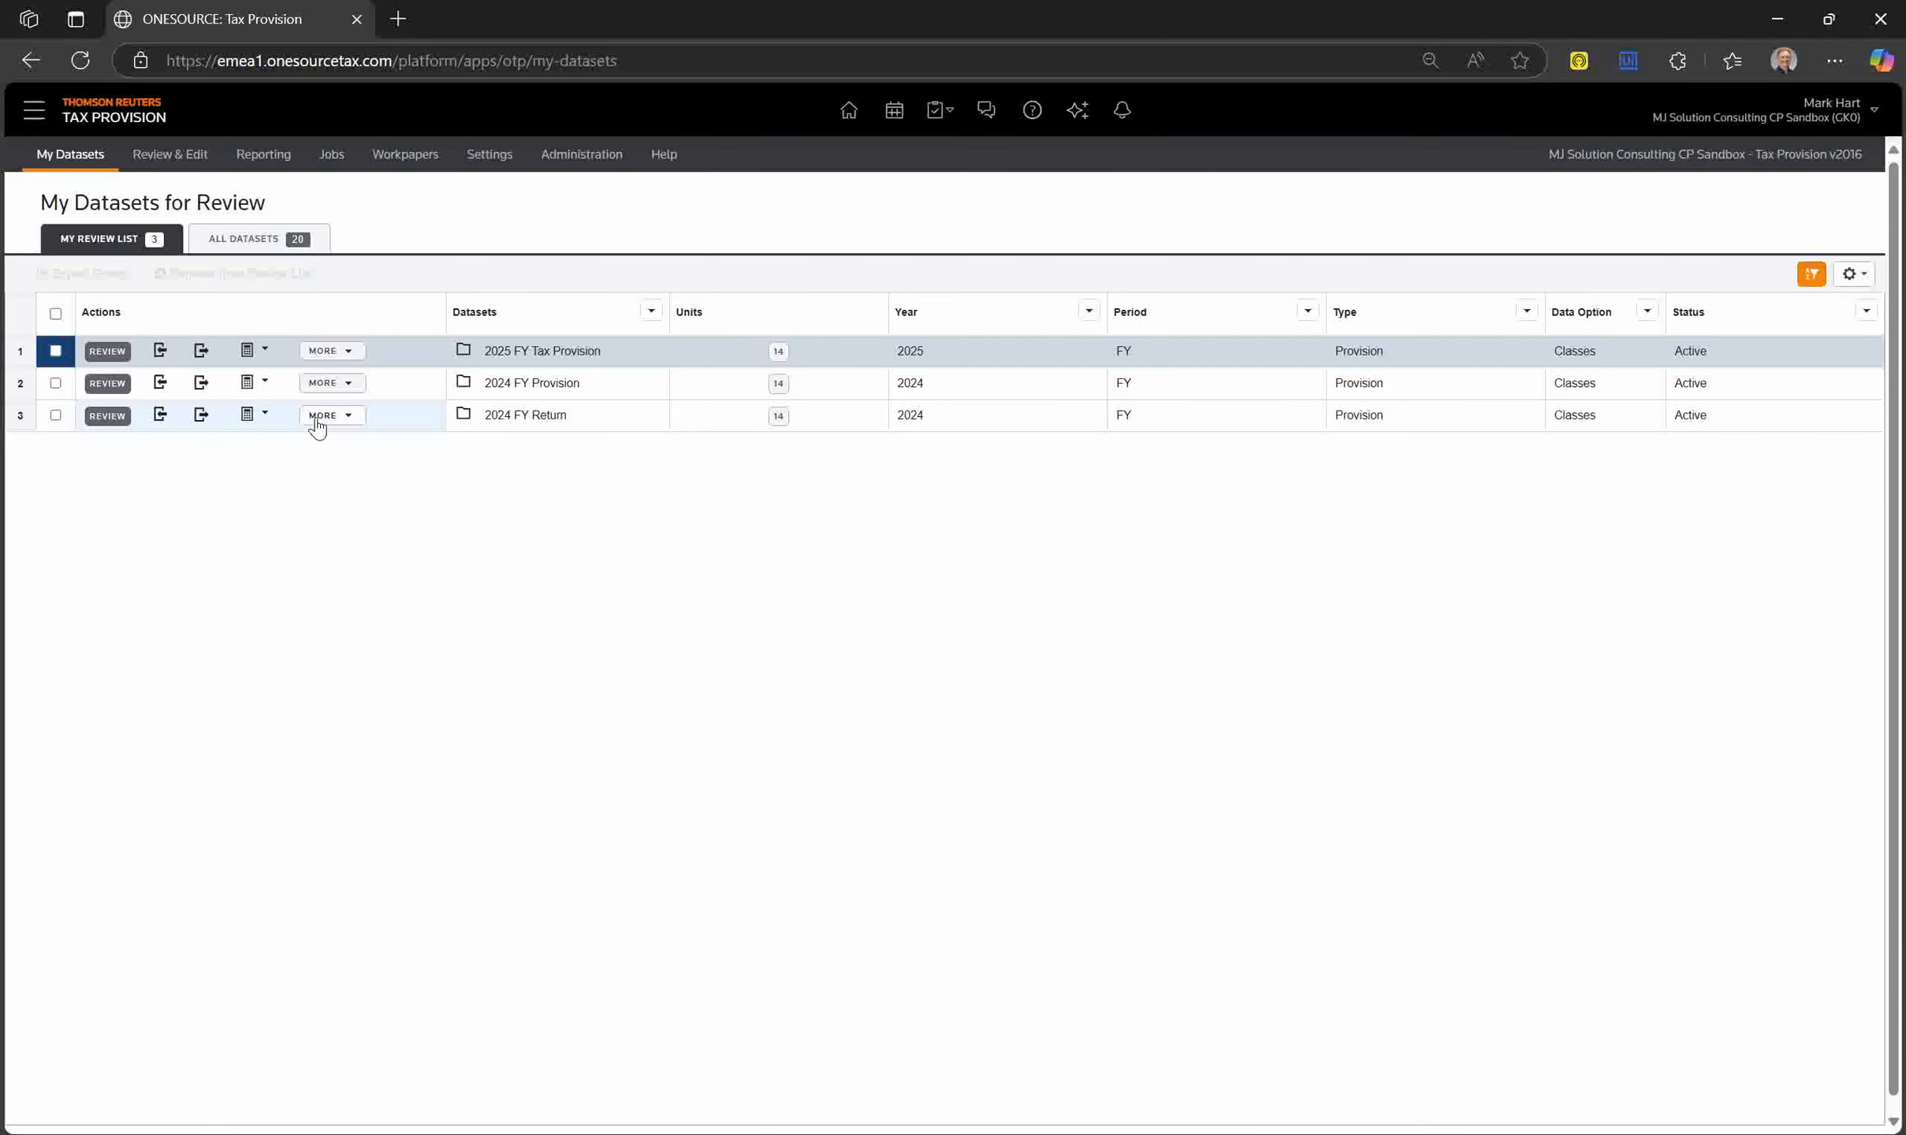
click(246, 418)
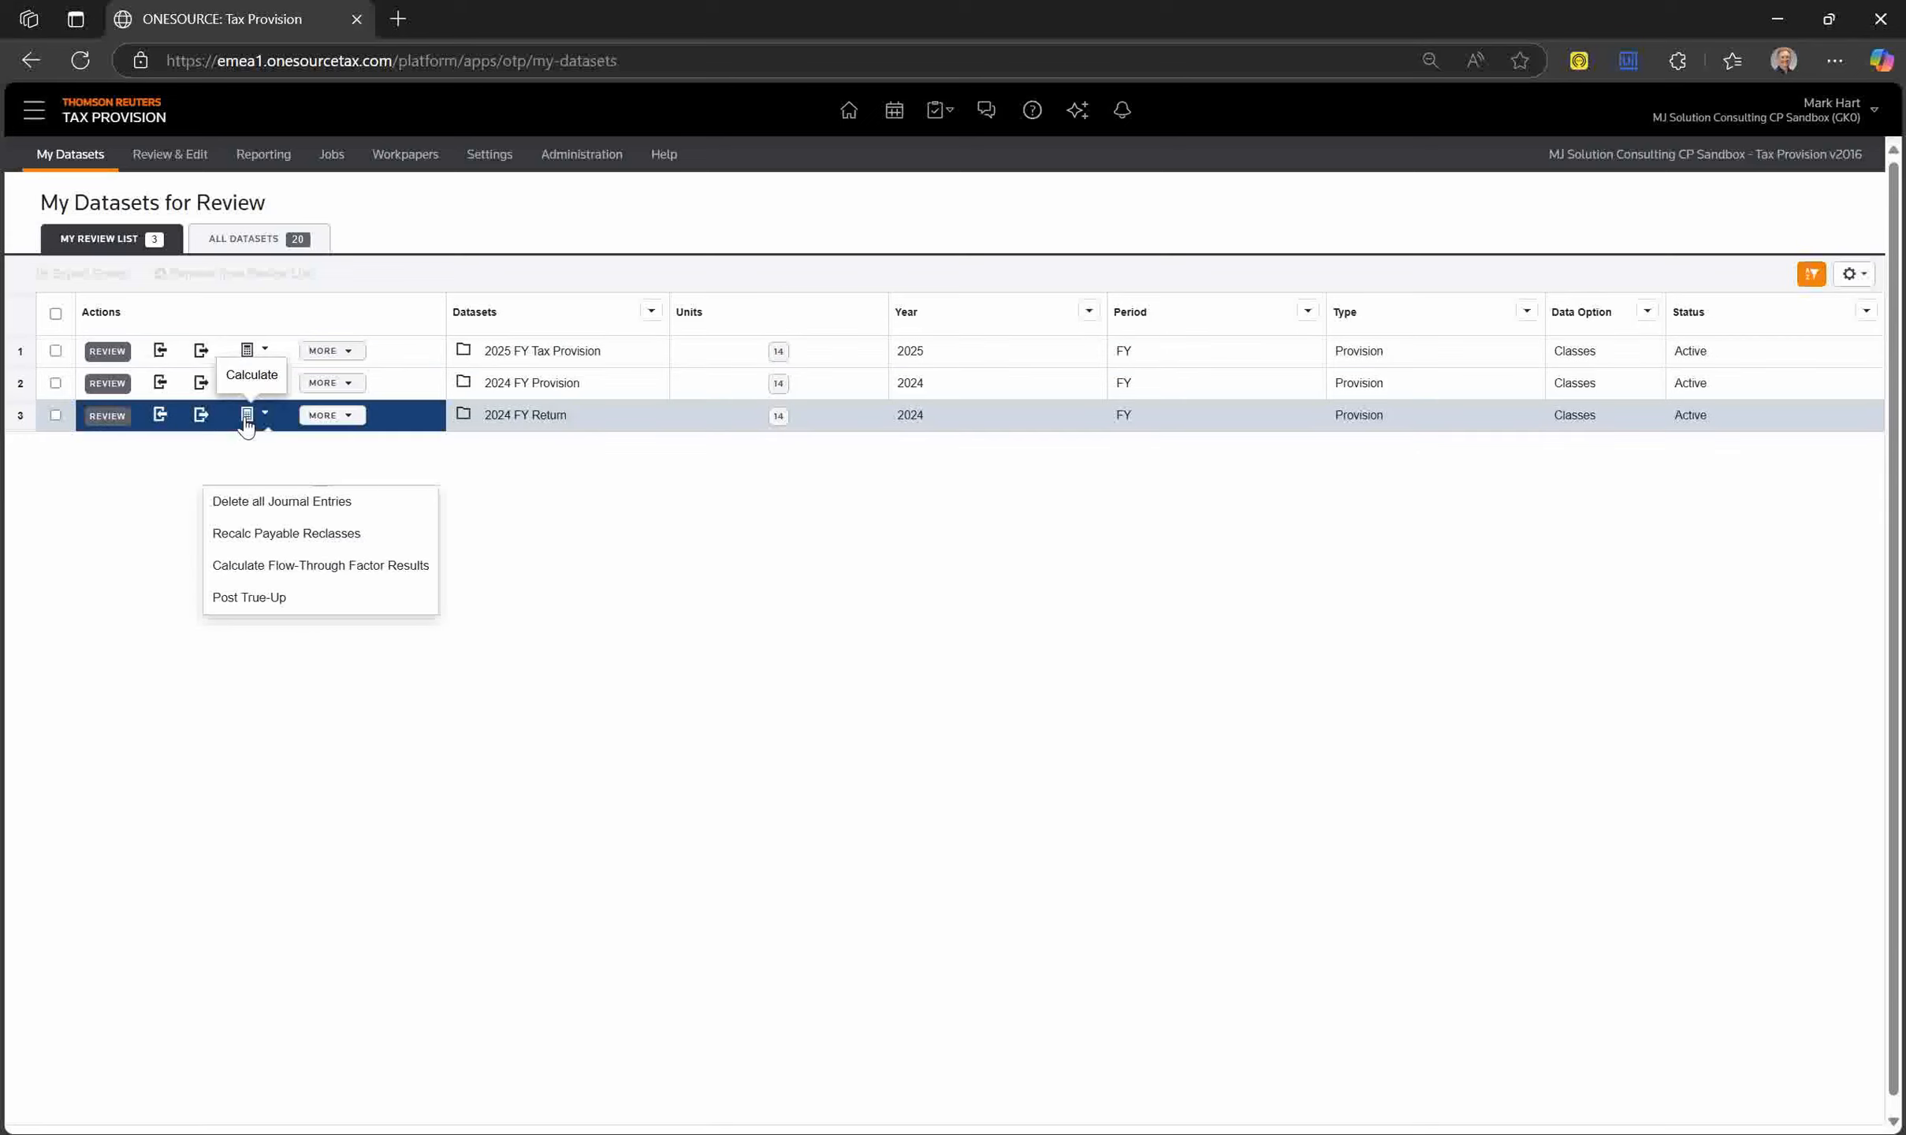
click(227, 601)
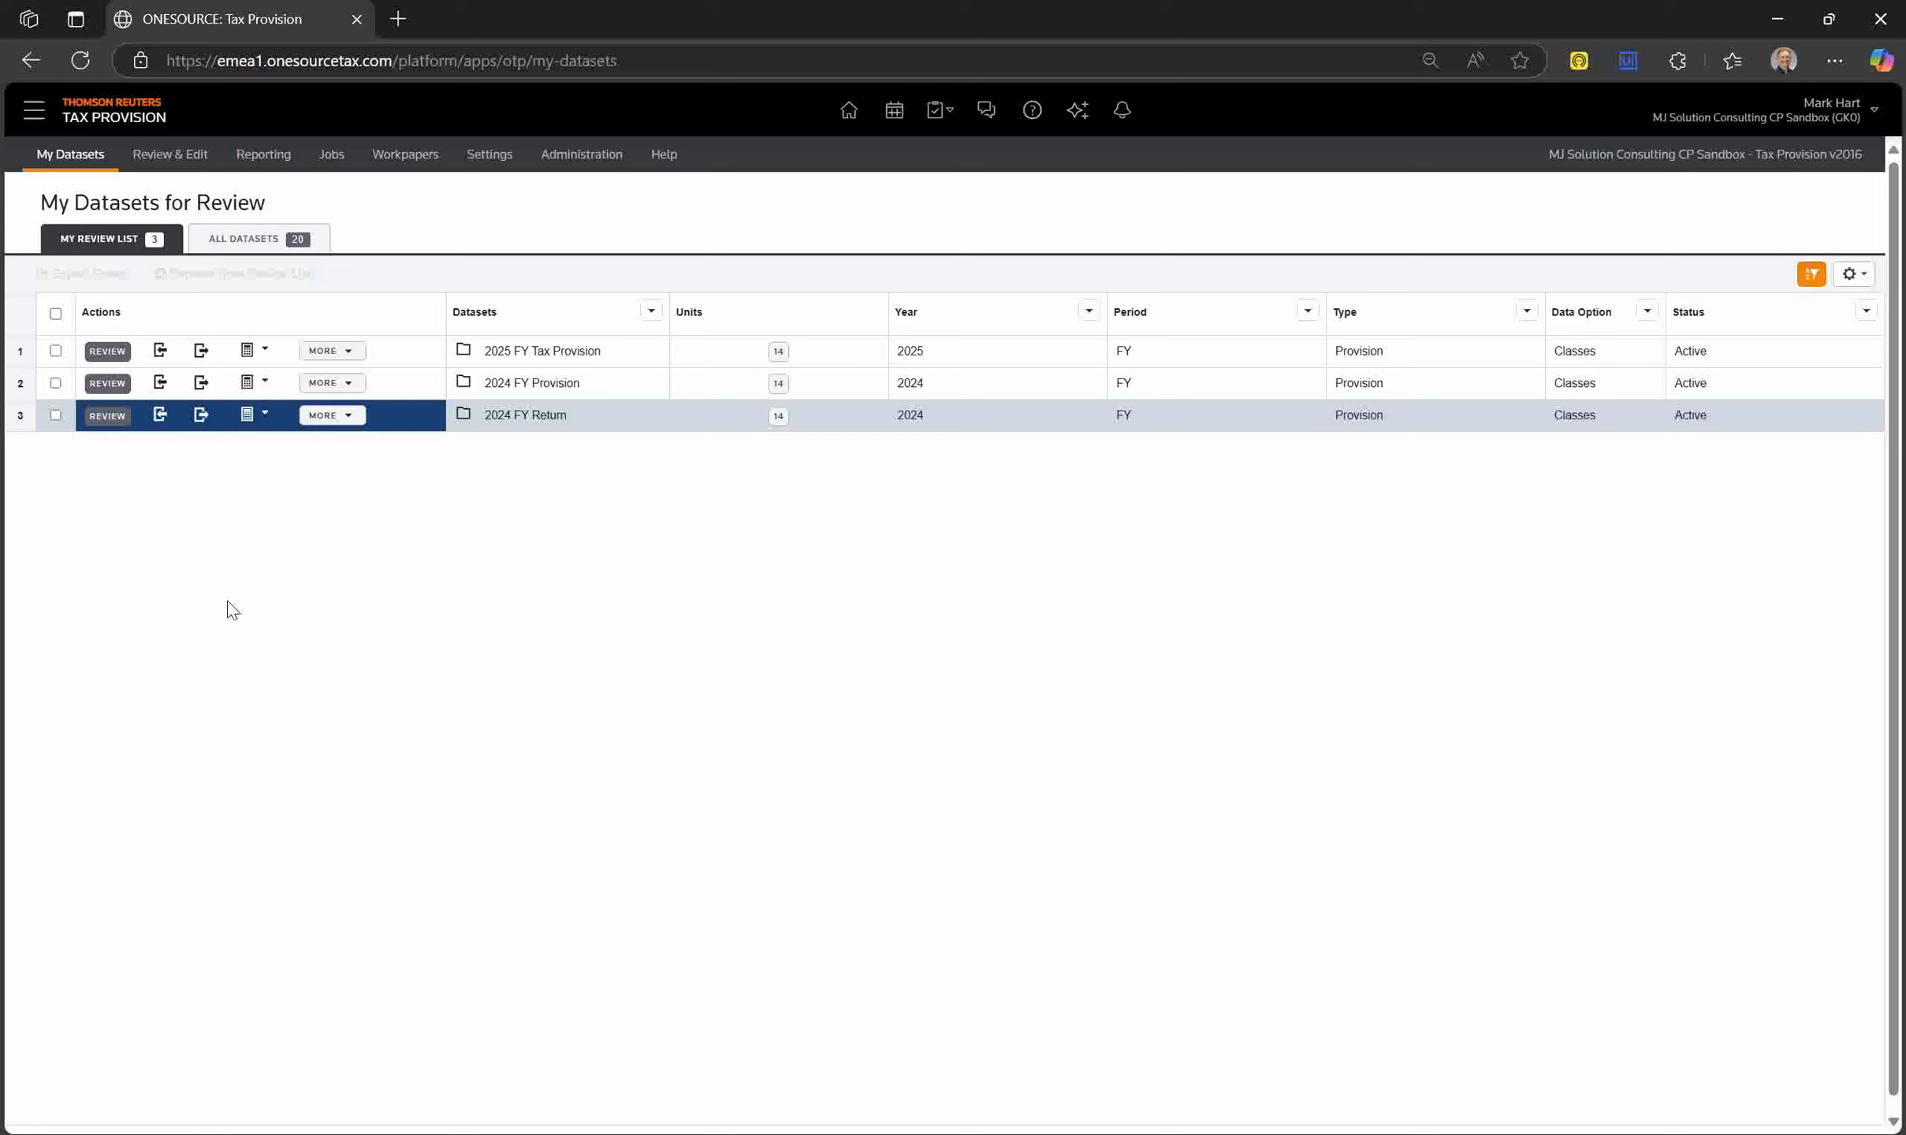
click(47, 416)
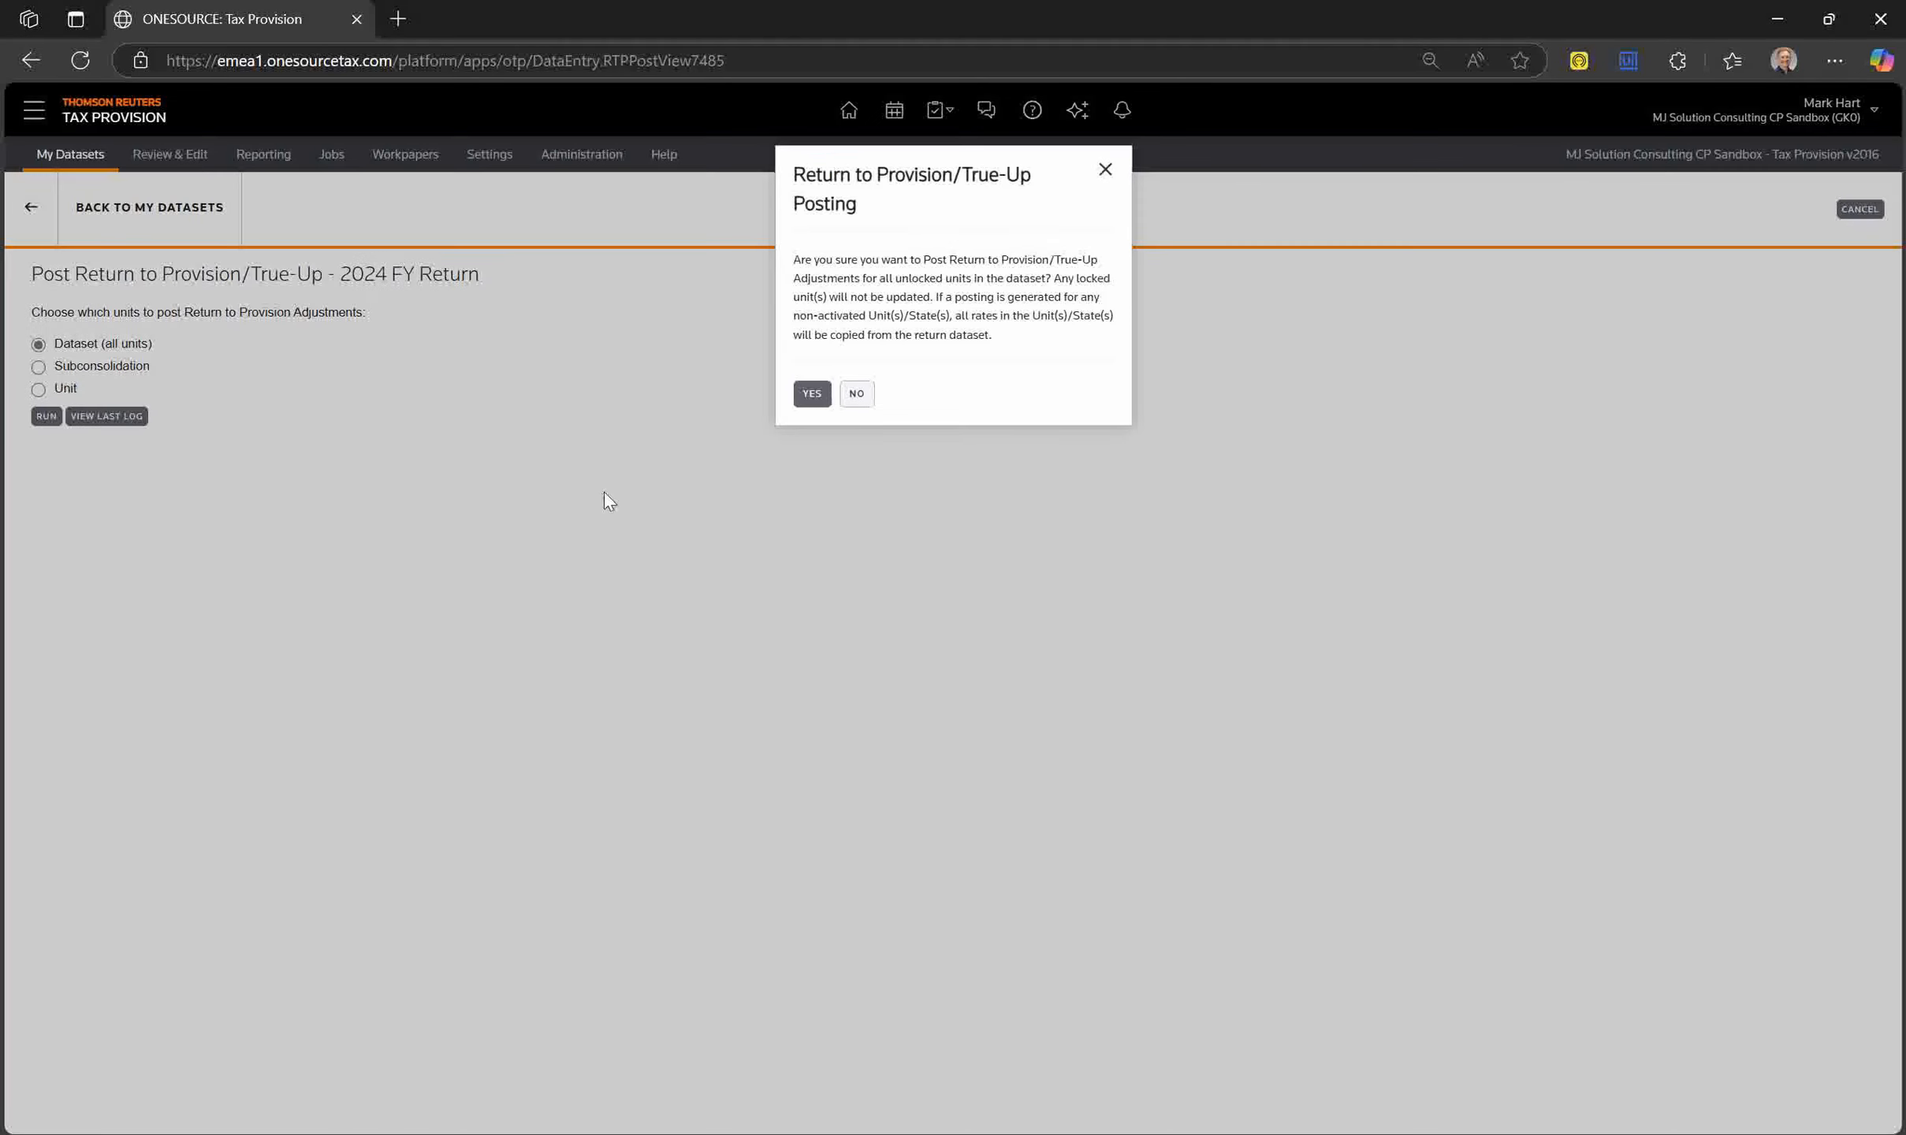
click(812, 394)
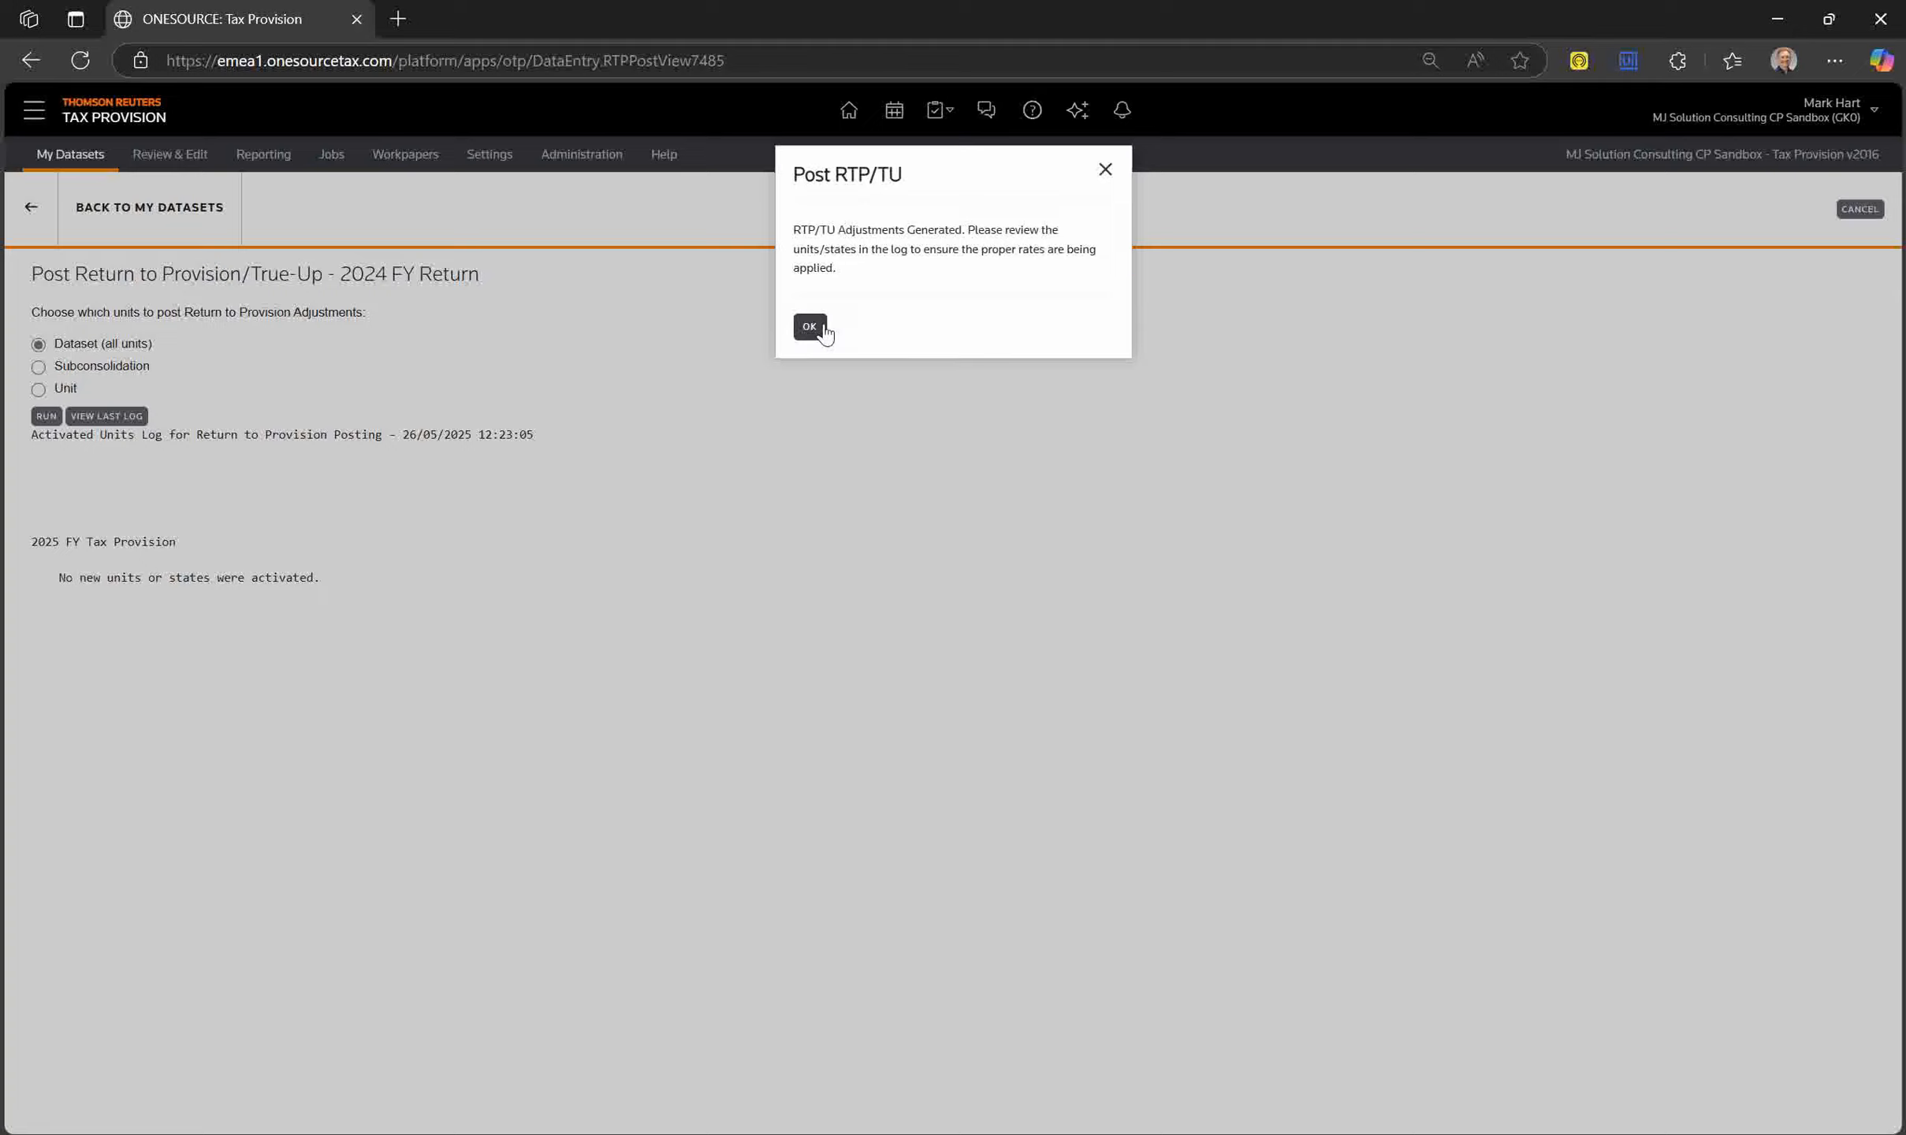
click(810, 327)
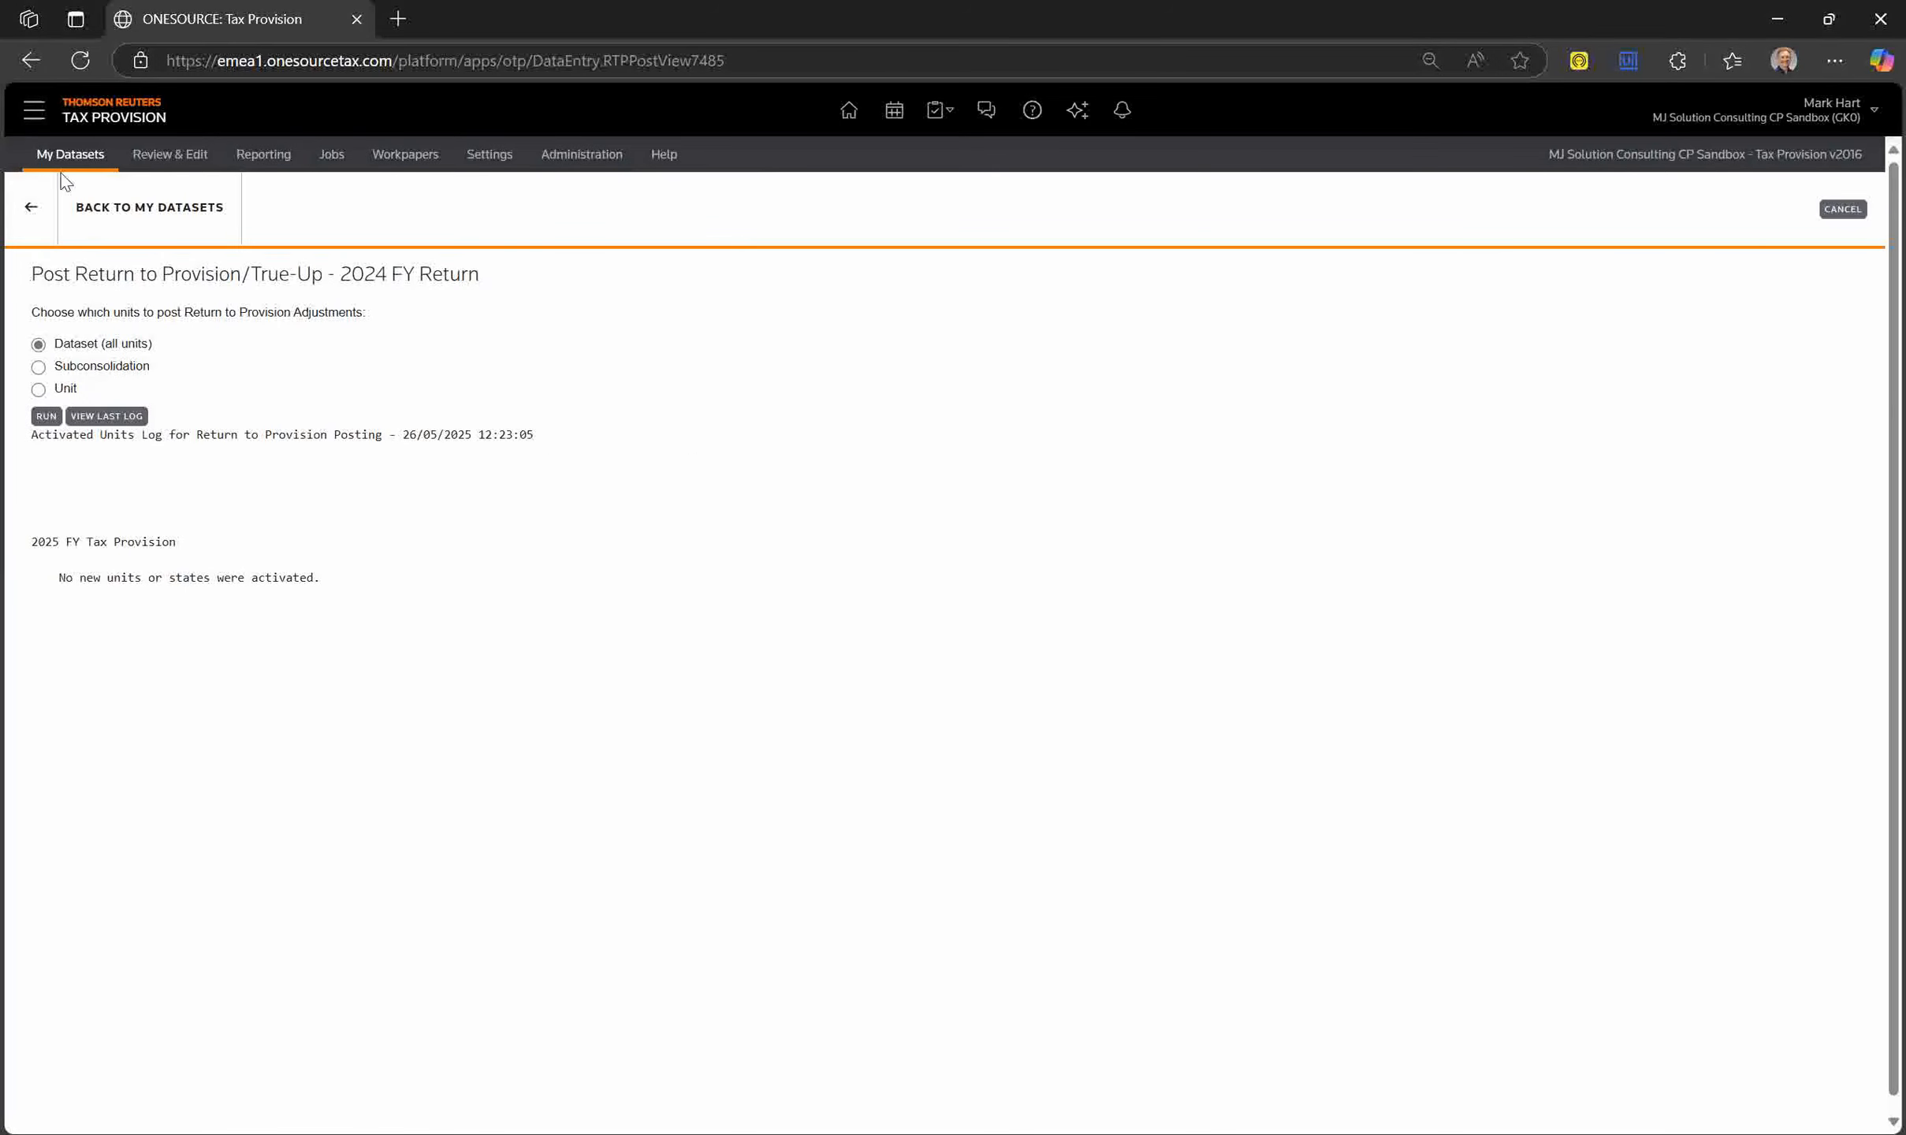
Return to the dataset list, open the 2025 FY Tax Provision dataset for review and view ARL's total tax provision lead sheet.
click(86, 154)
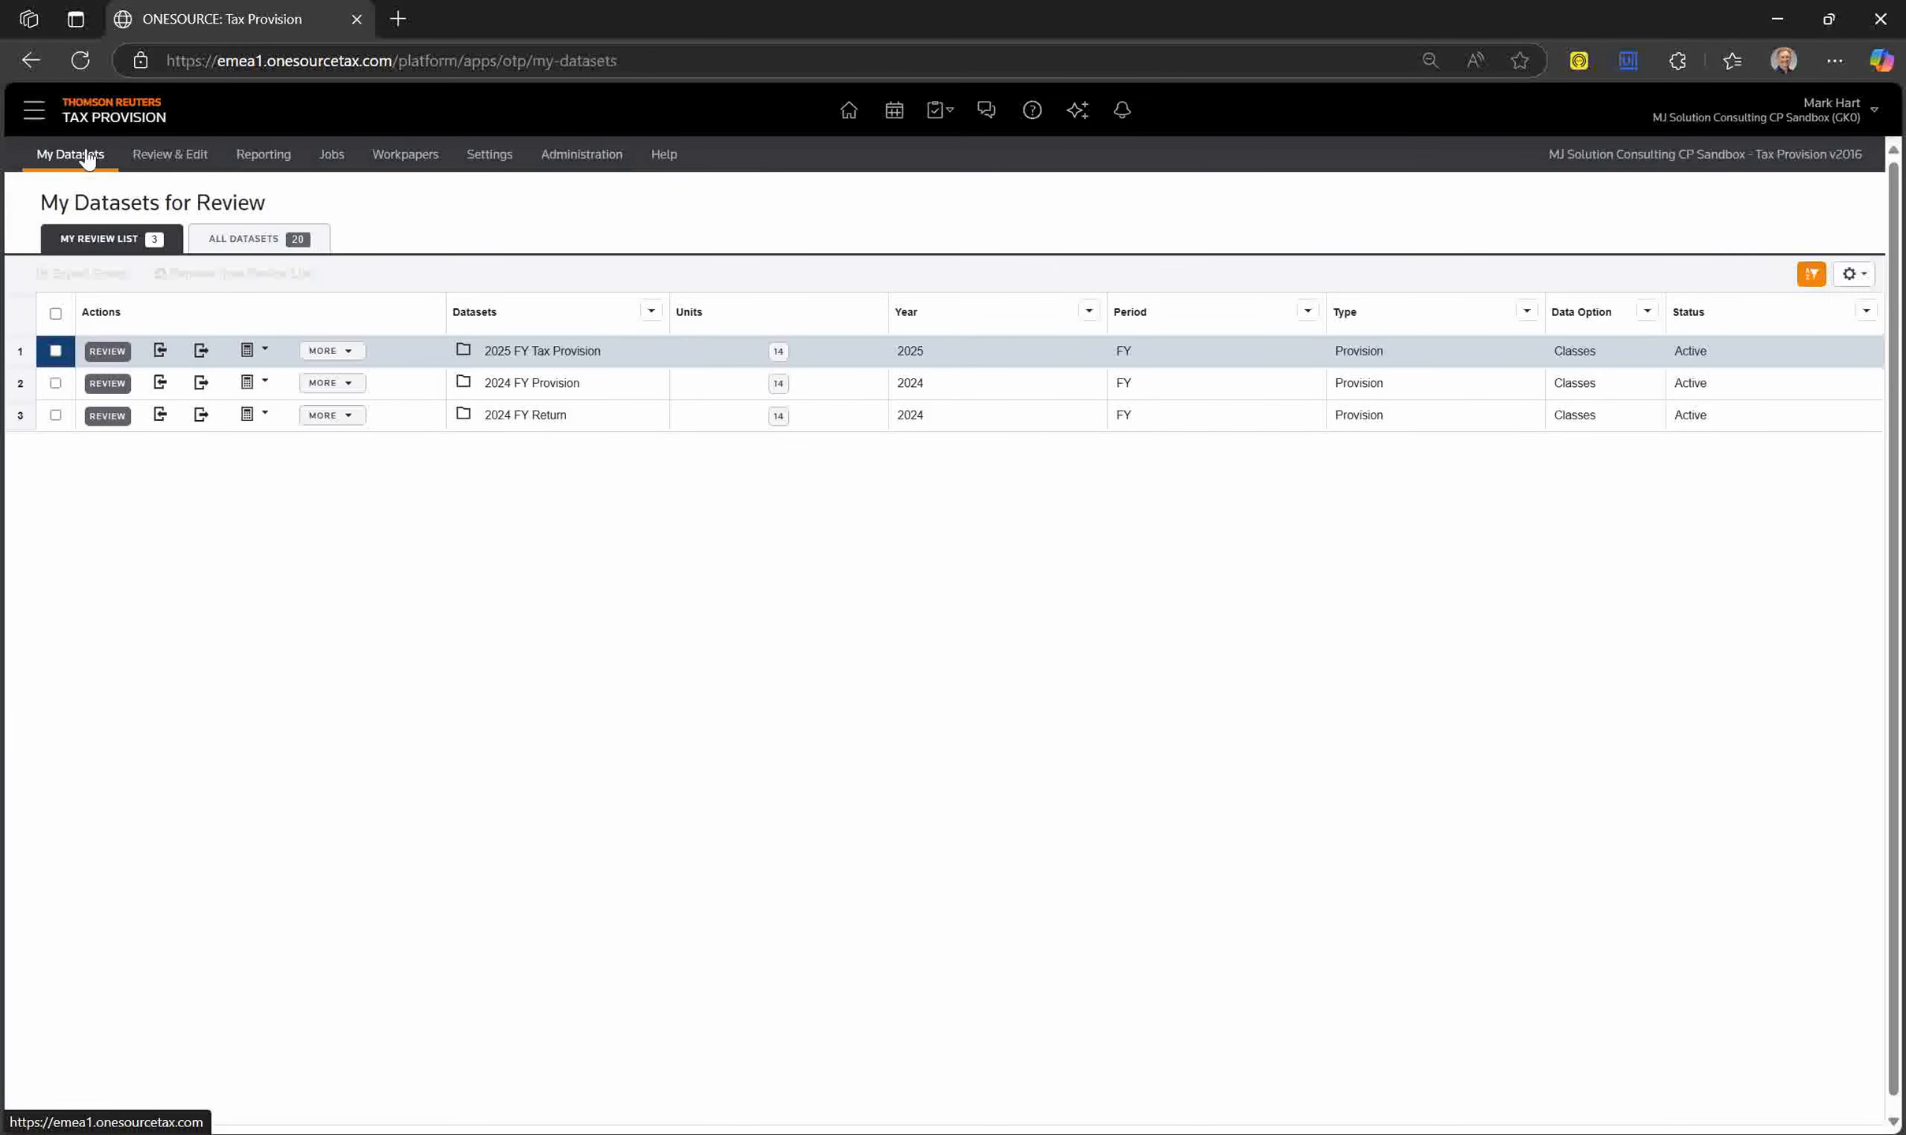
click(107, 351)
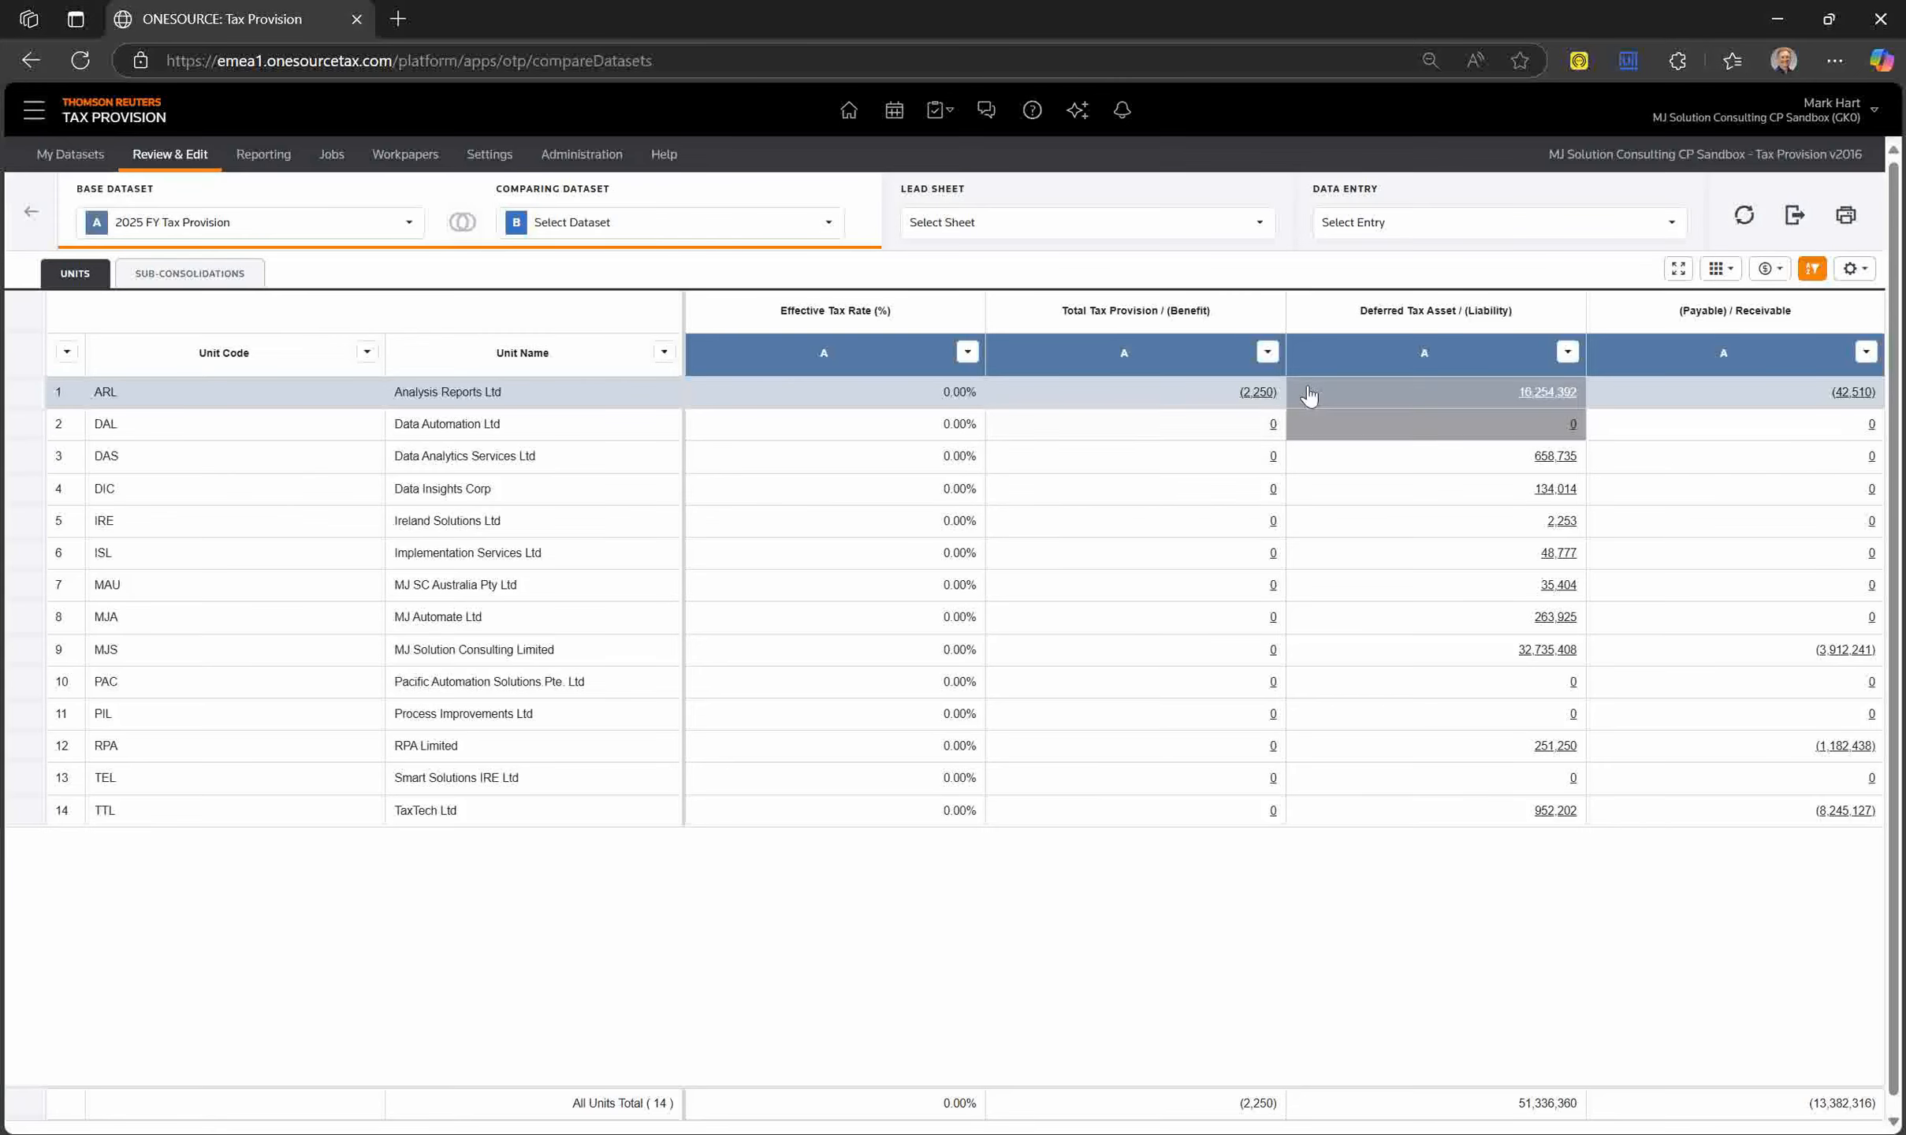
click(1254, 393)
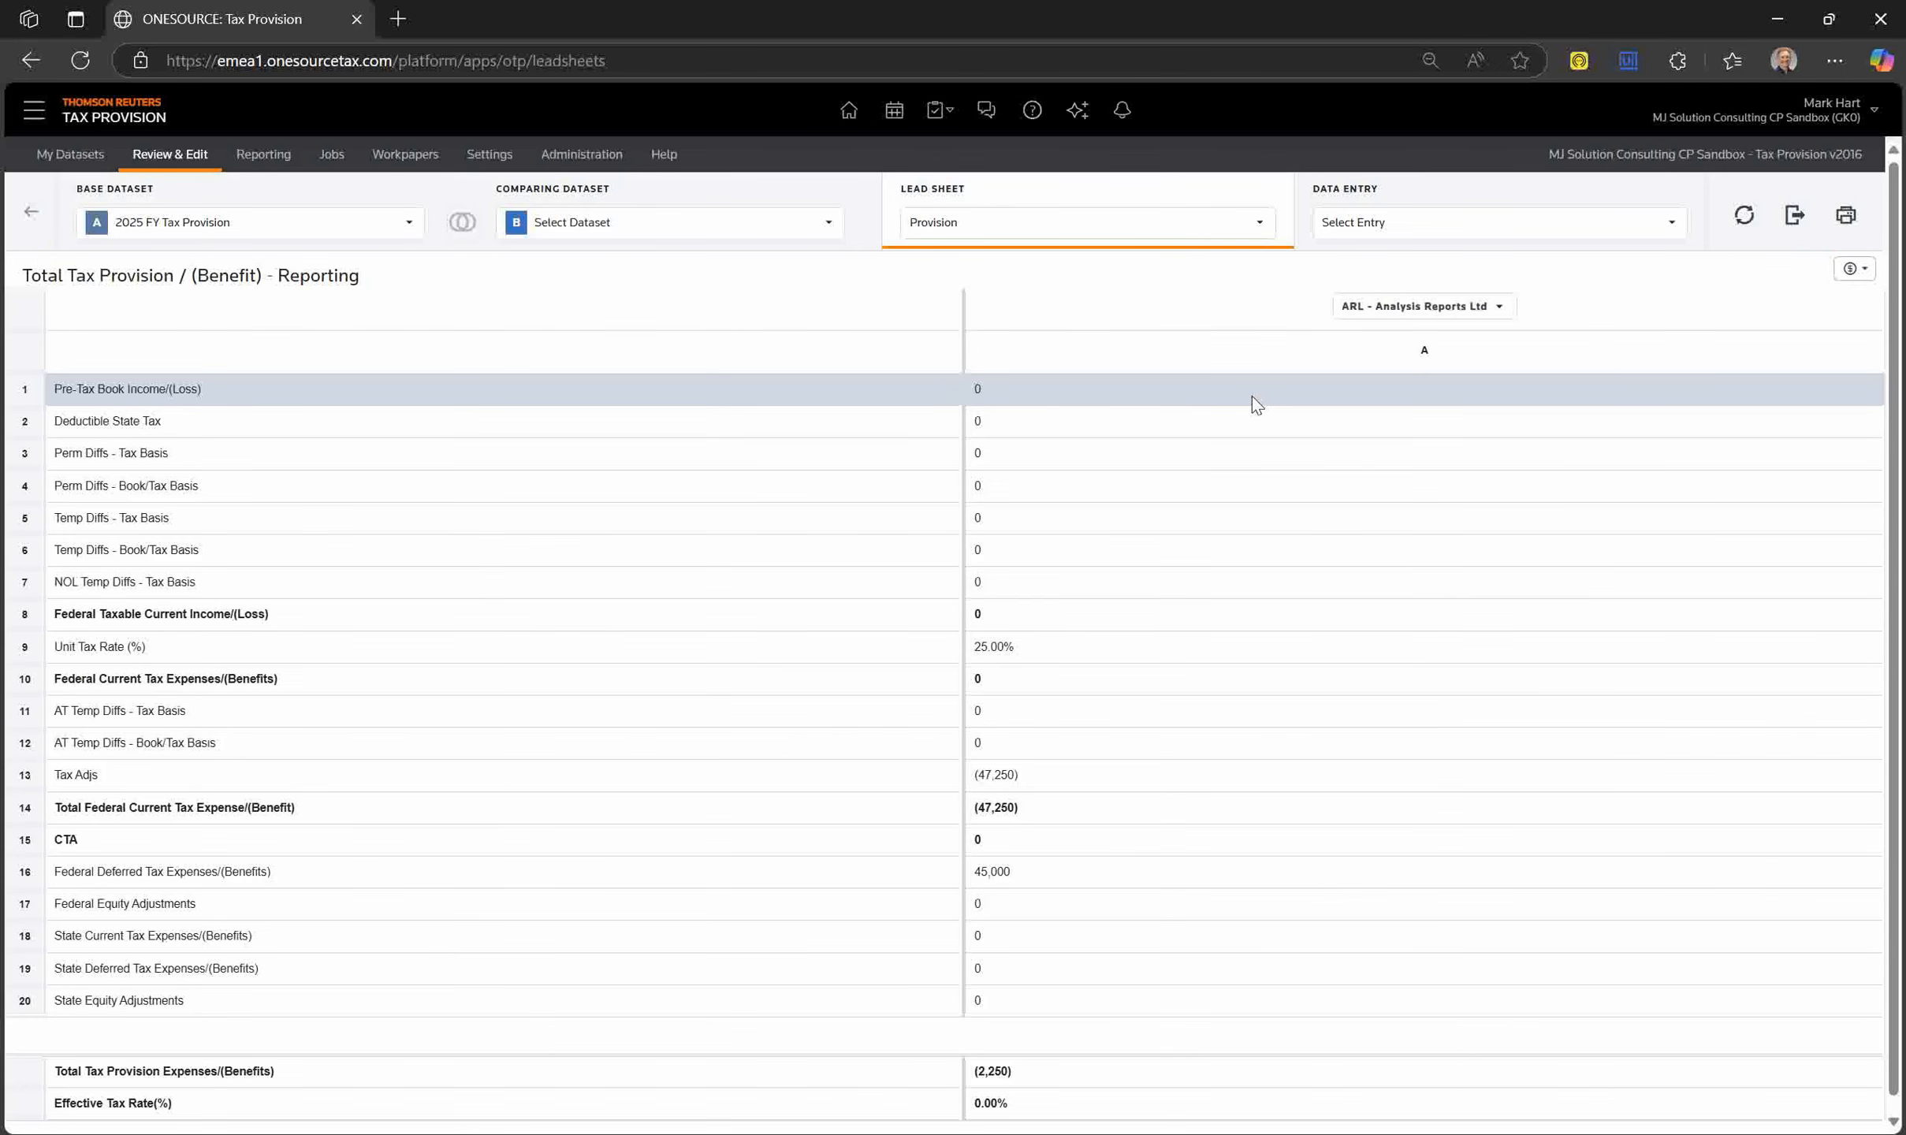
Review the True-Up postings for ARL in the Temp Diffs - Tax Basis and Tax Adjs data entries of the 2025 dataset.
click(1364, 230)
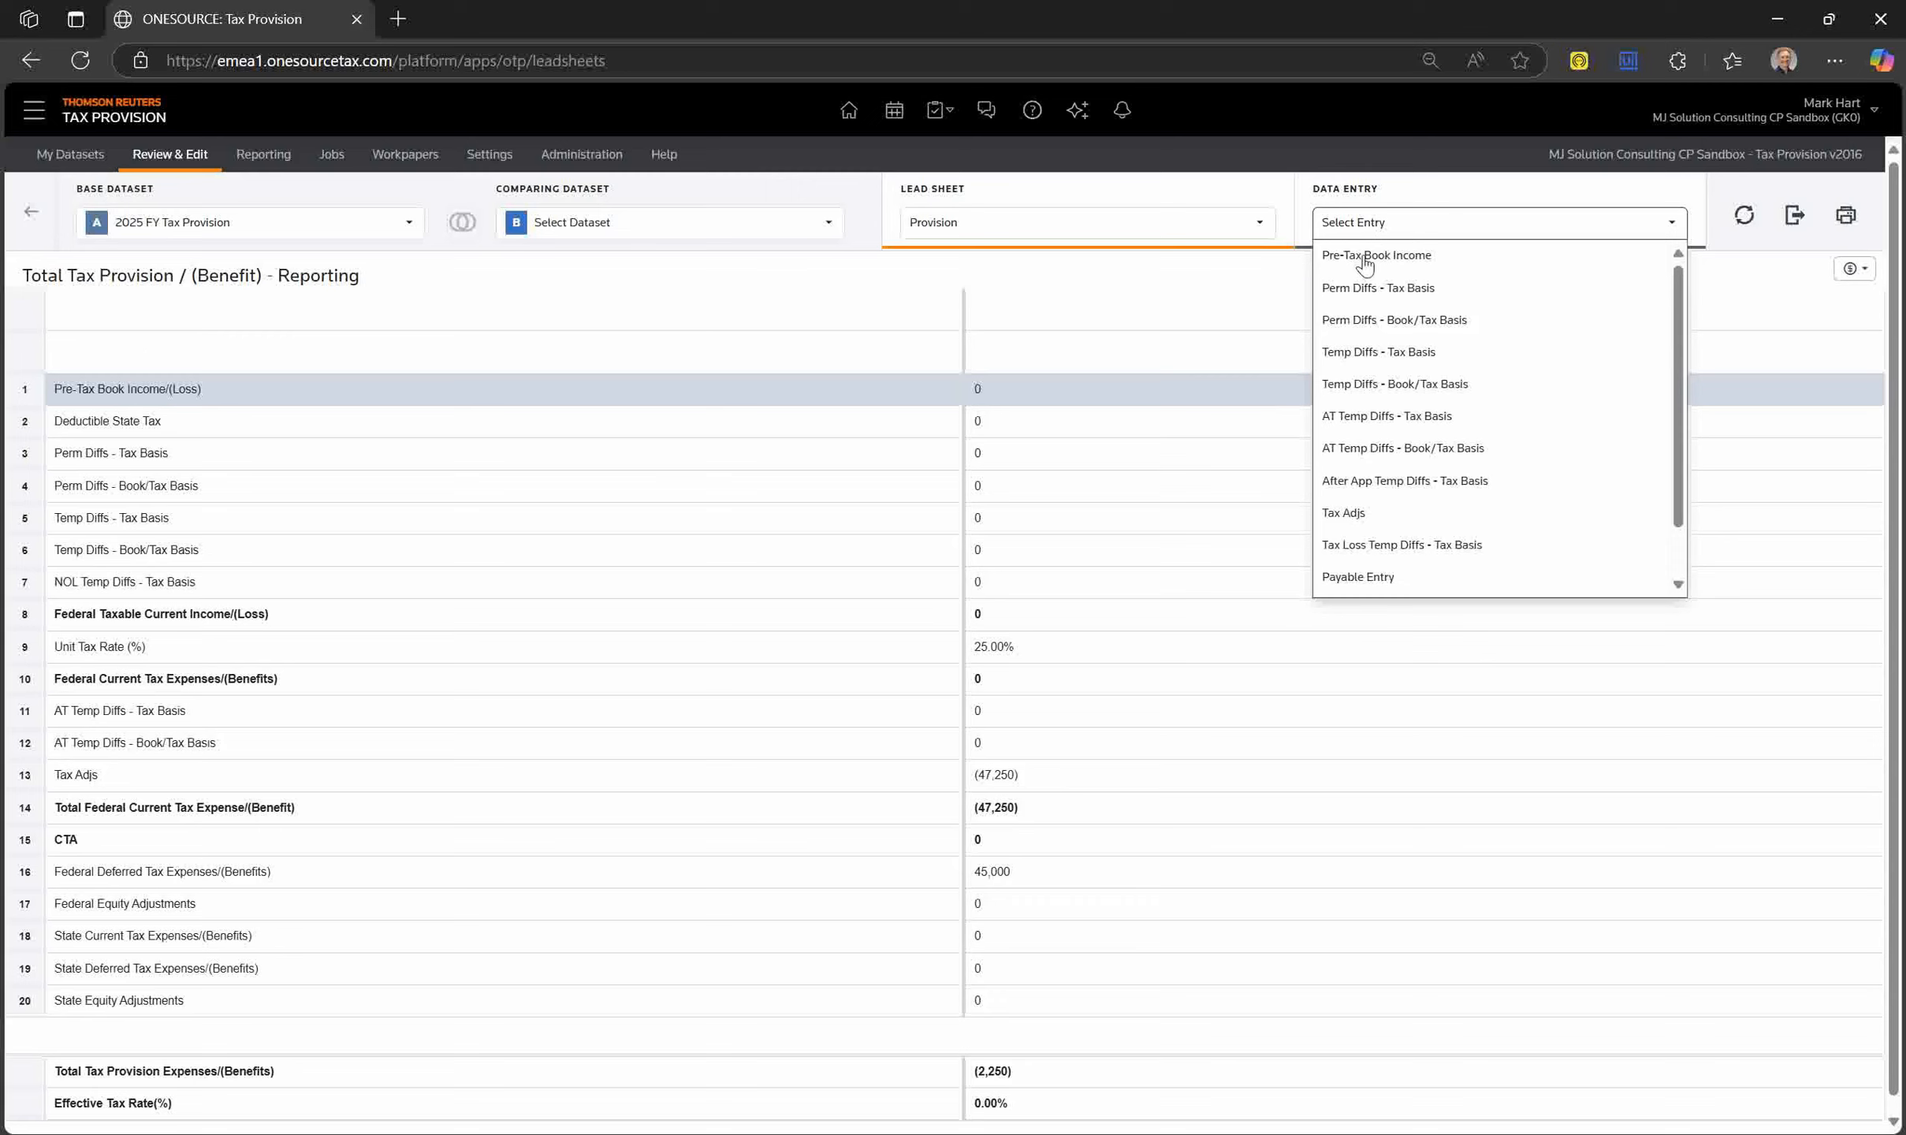
click(1370, 358)
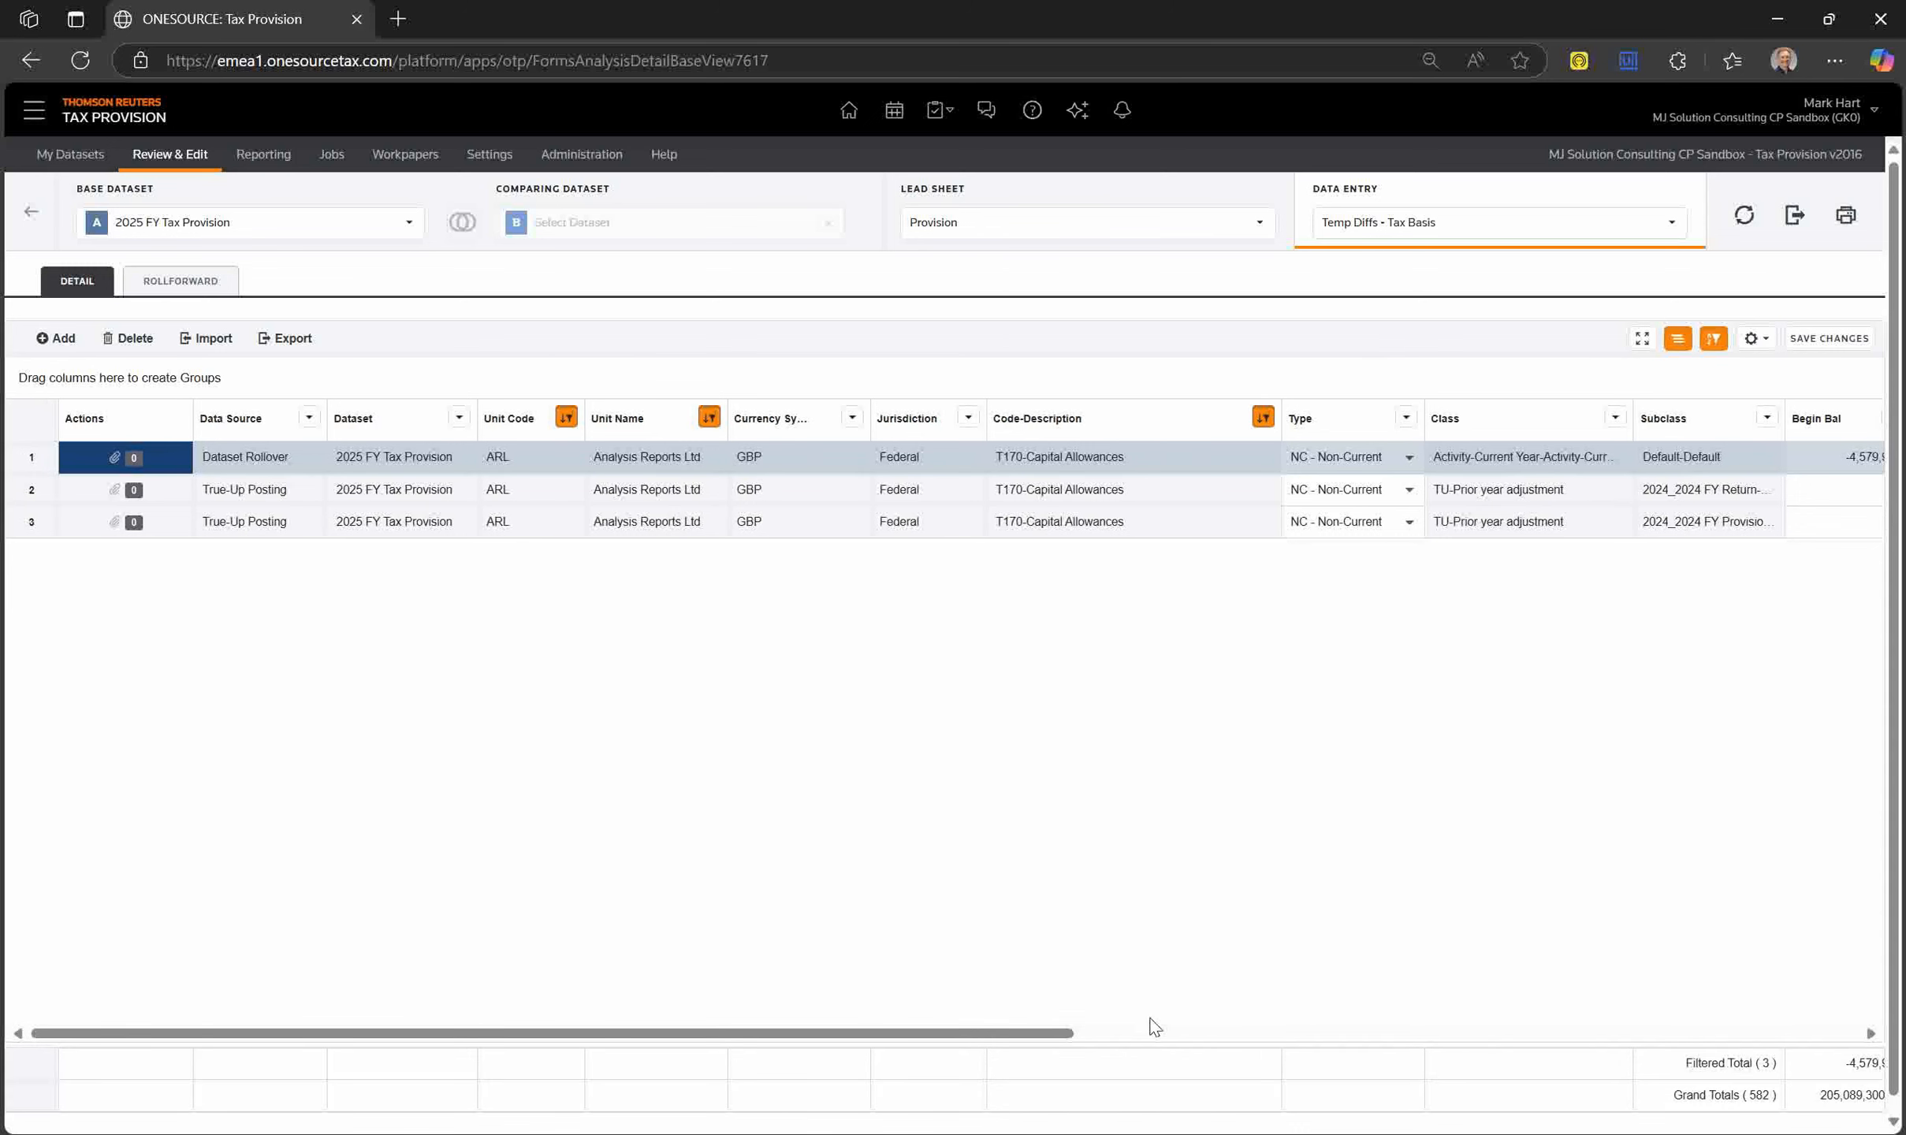
drag(1034, 1034, 1393, 1009)
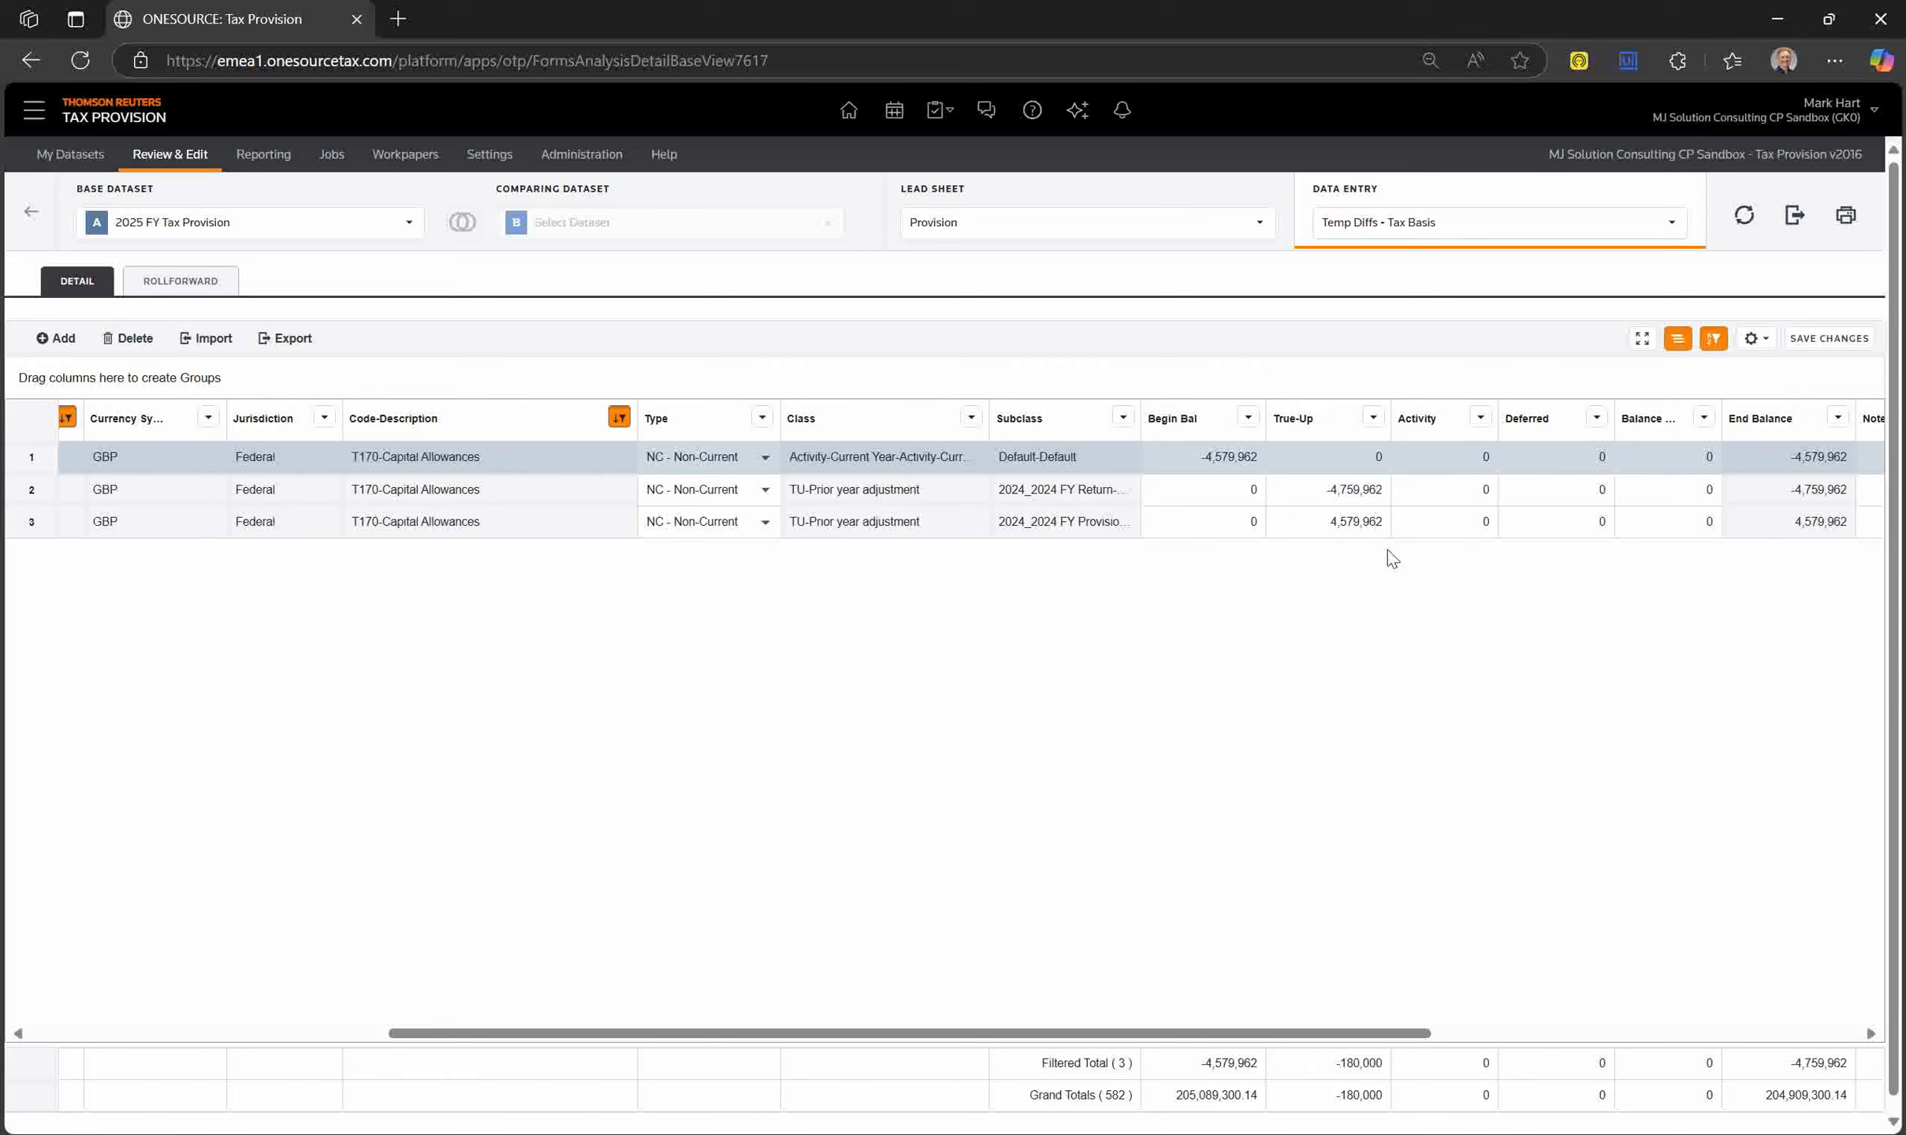
click(1352, 229)
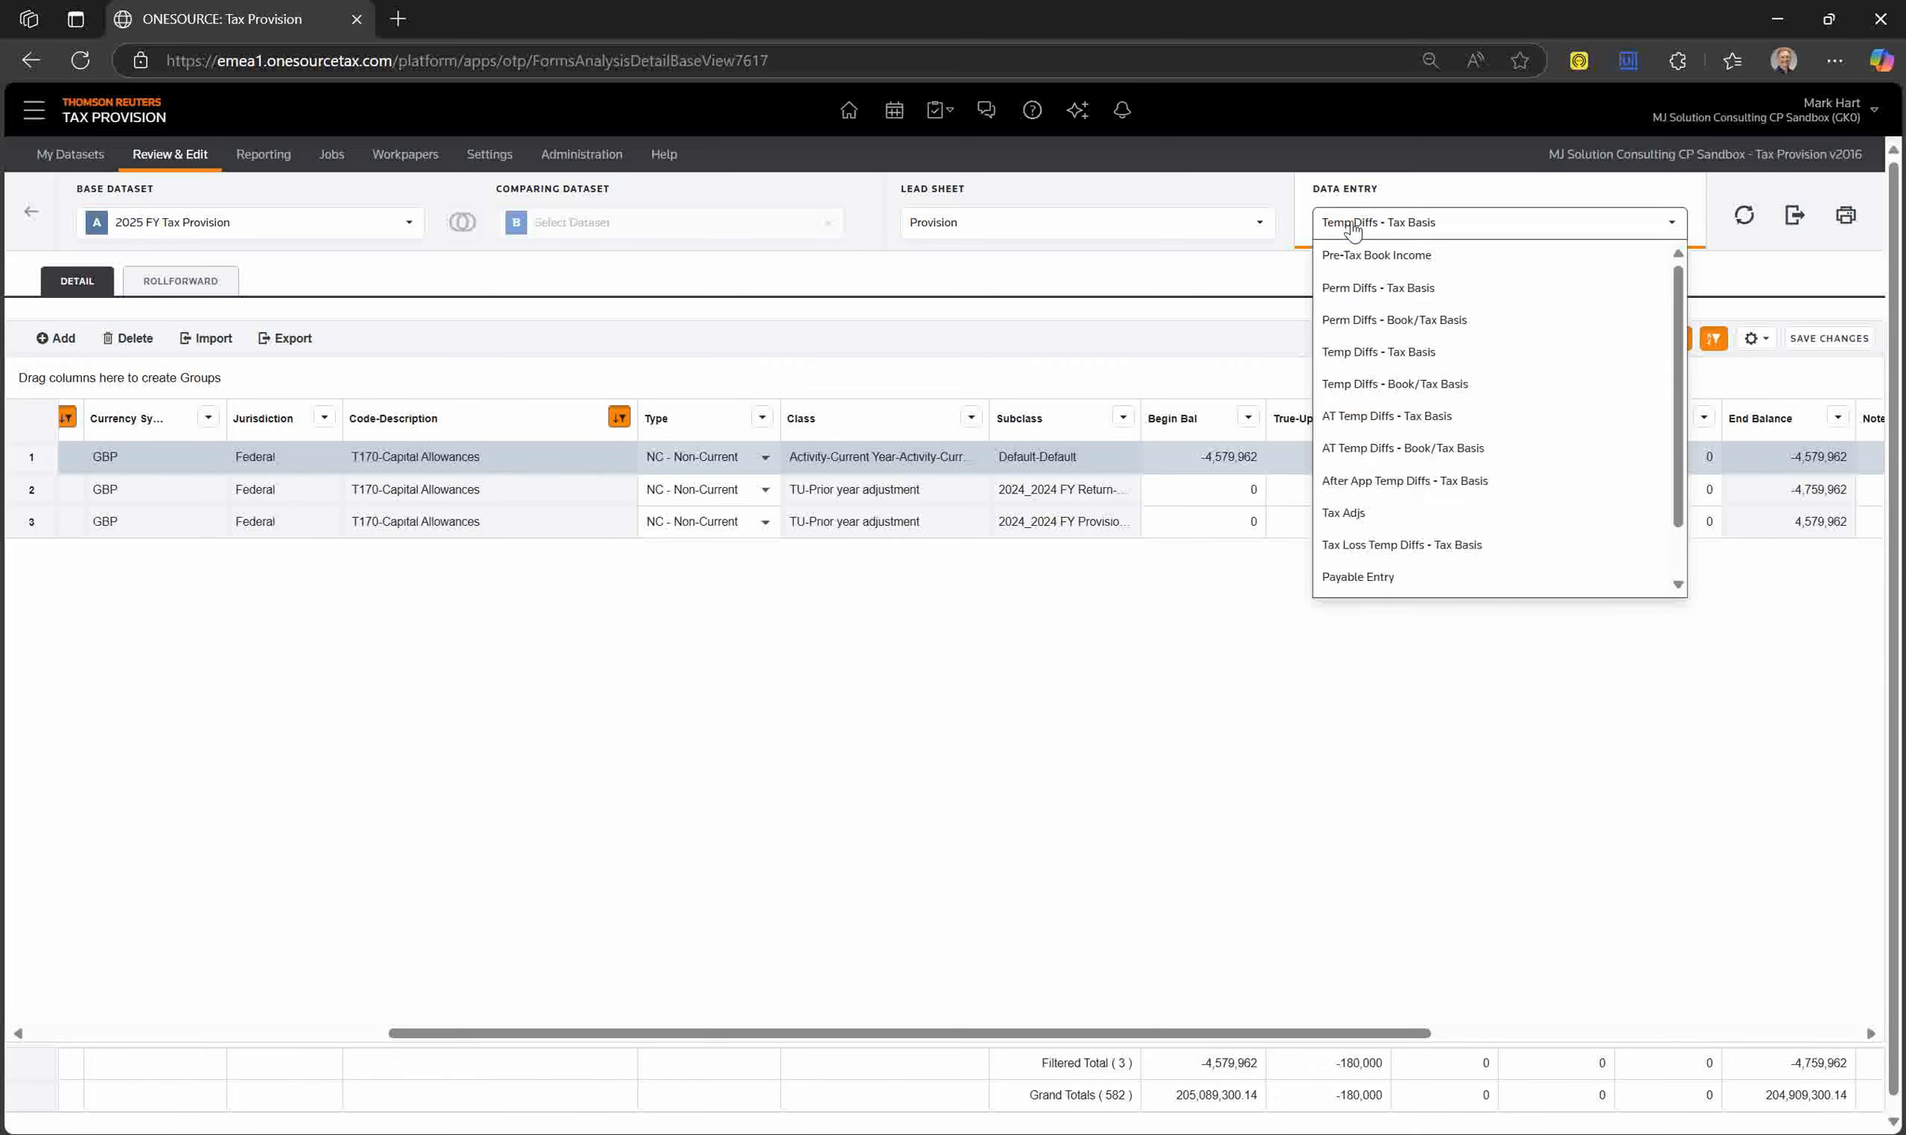
click(1352, 514)
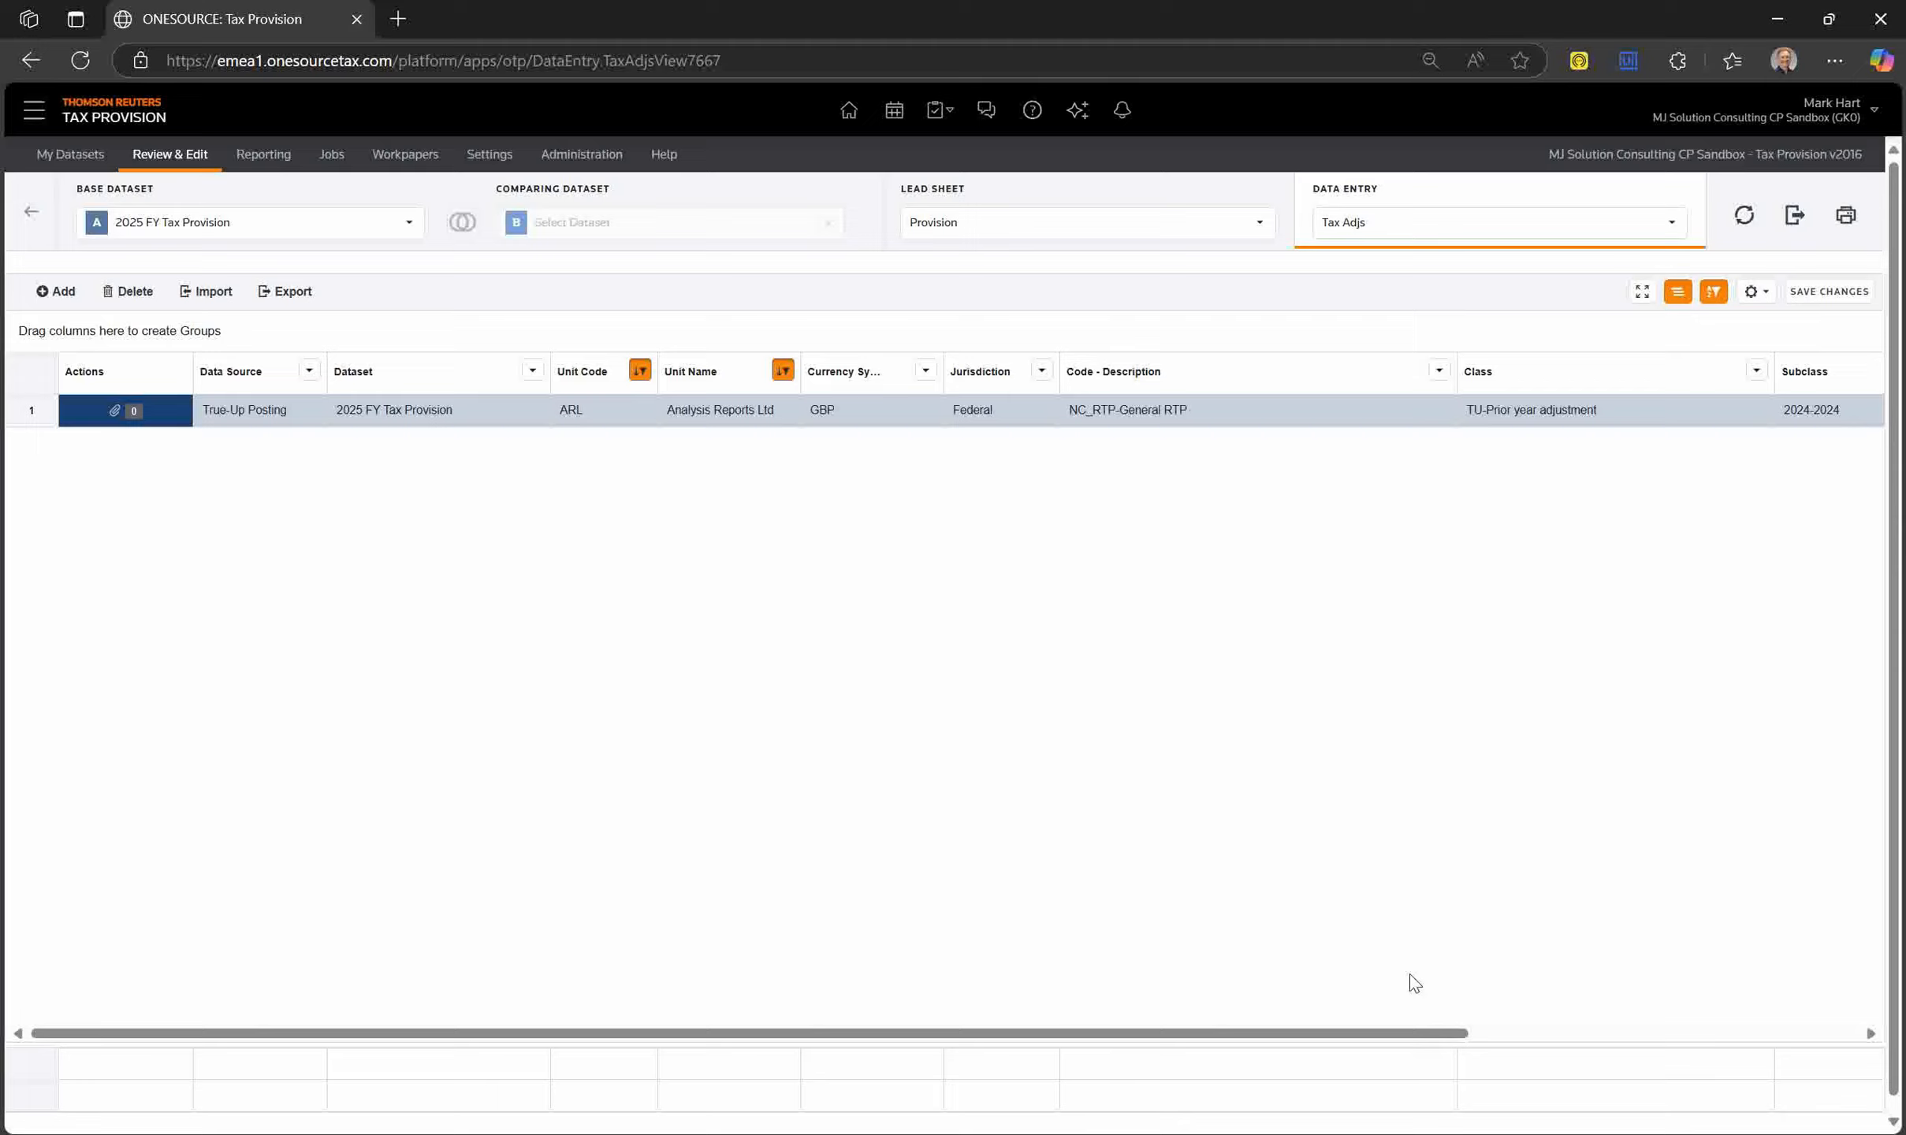
drag(1426, 1032, 1811, 1019)
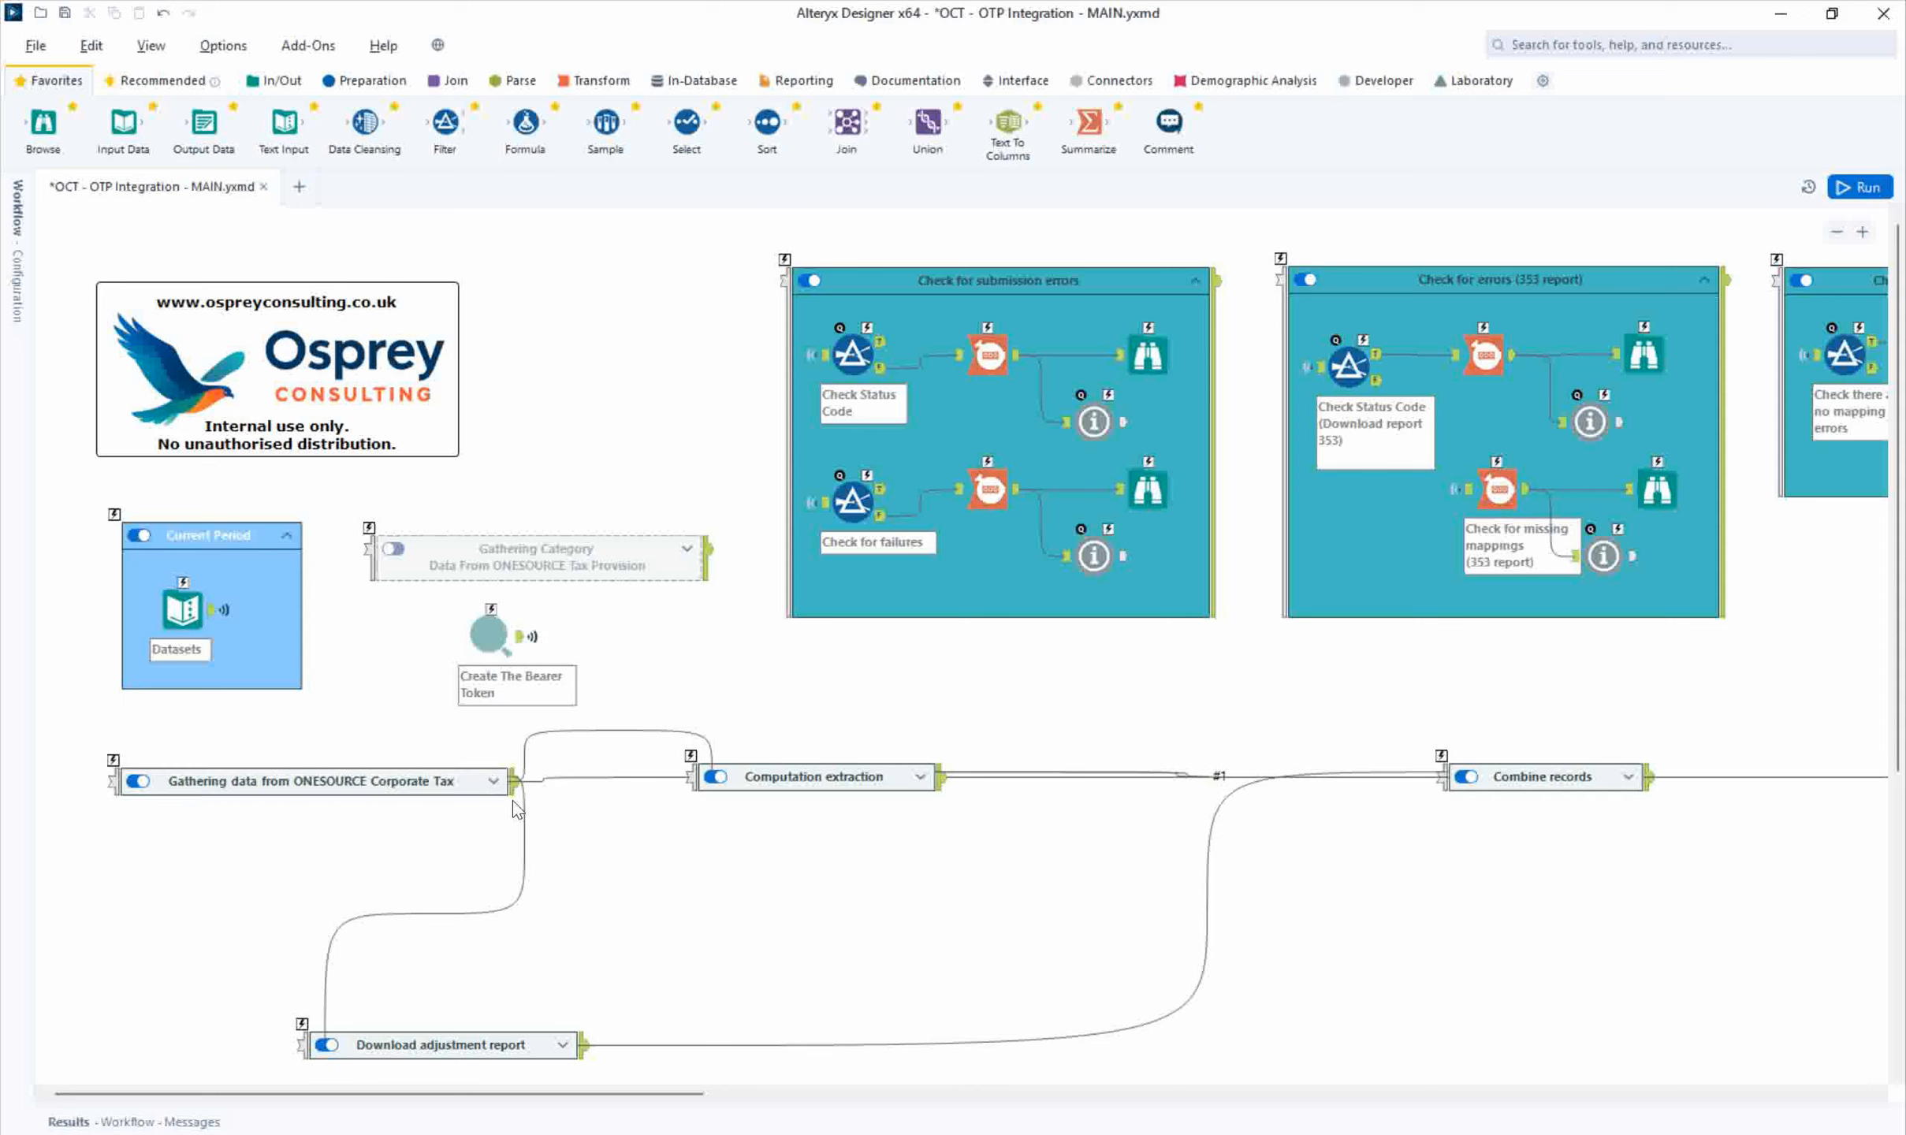
In Alteryx Designer, expand the Gathering data from ONESOURCE Corporate Tax, Computation extraction and Download adjustment report containers to examine their tools.
click(493, 781)
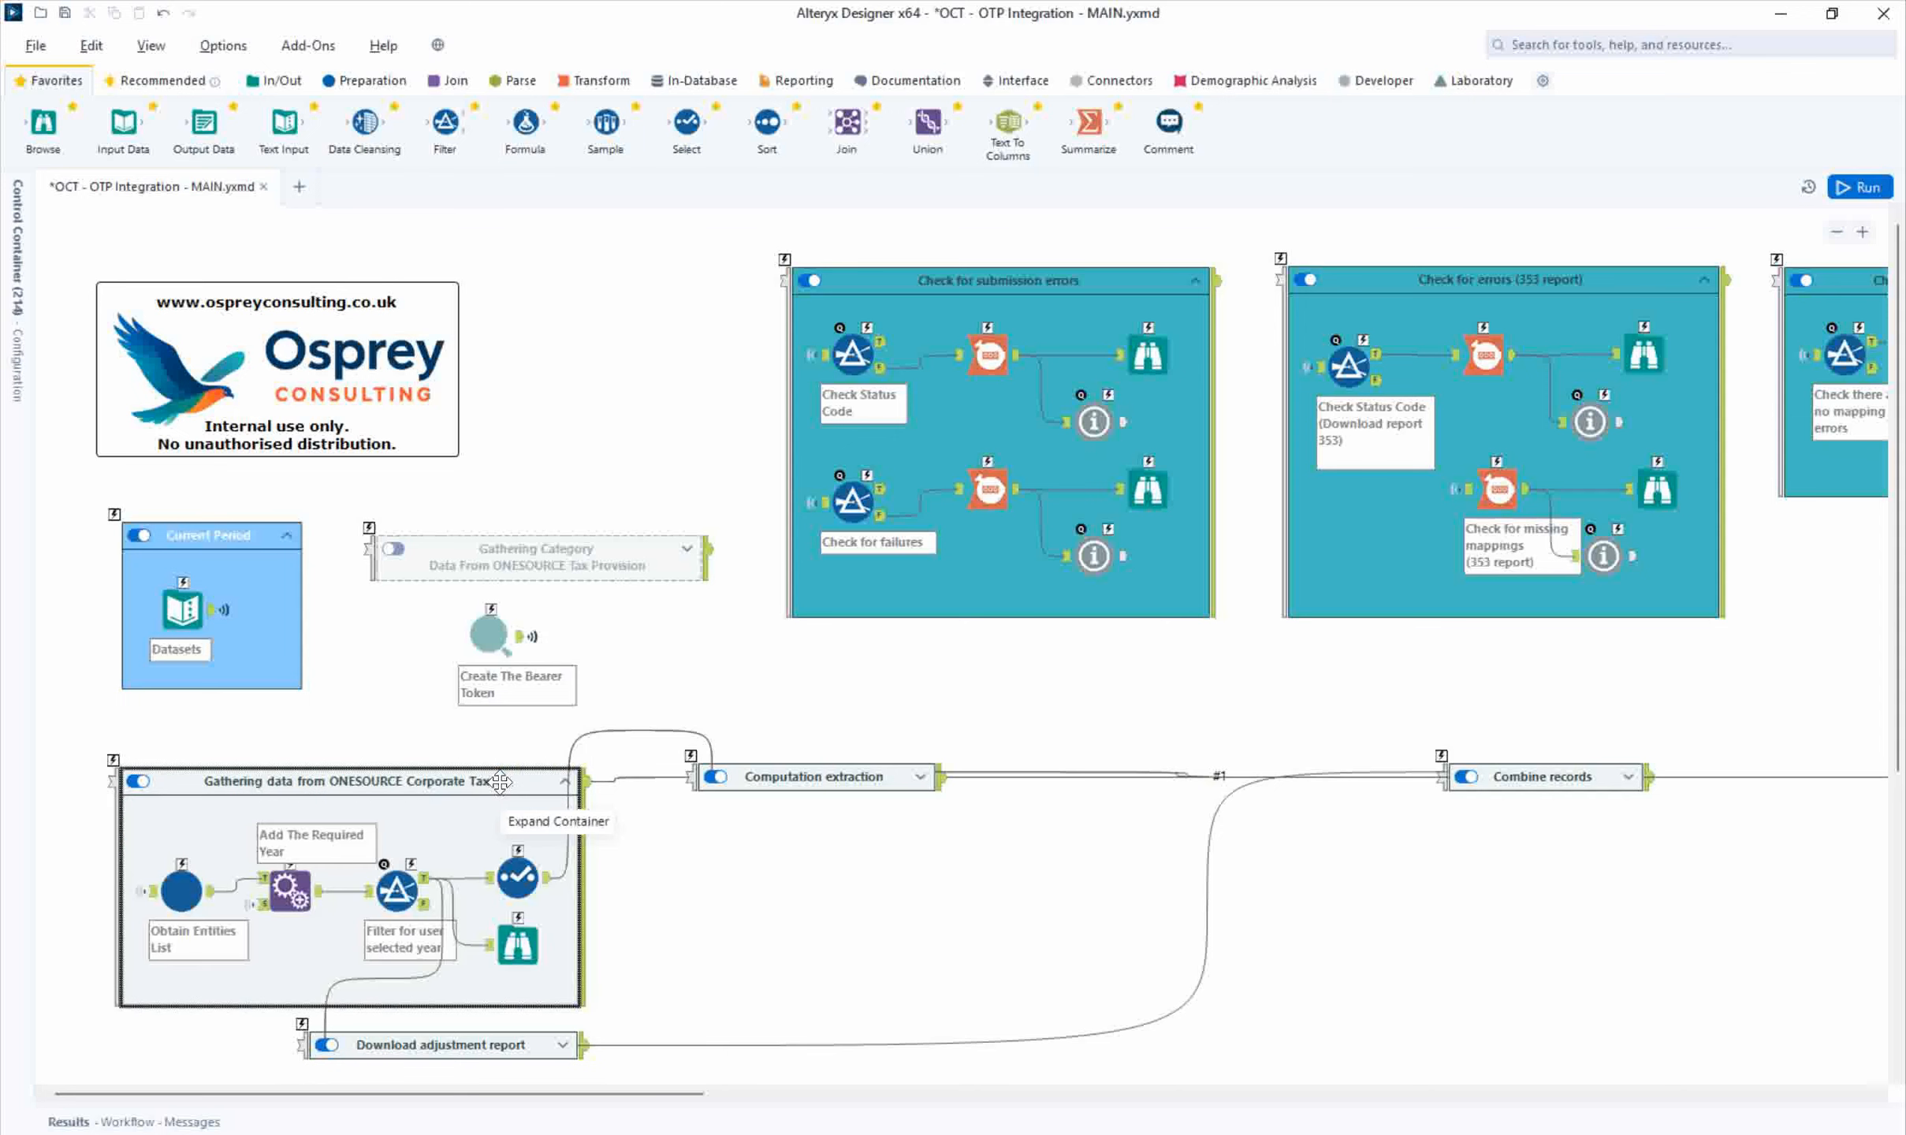
click(922, 777)
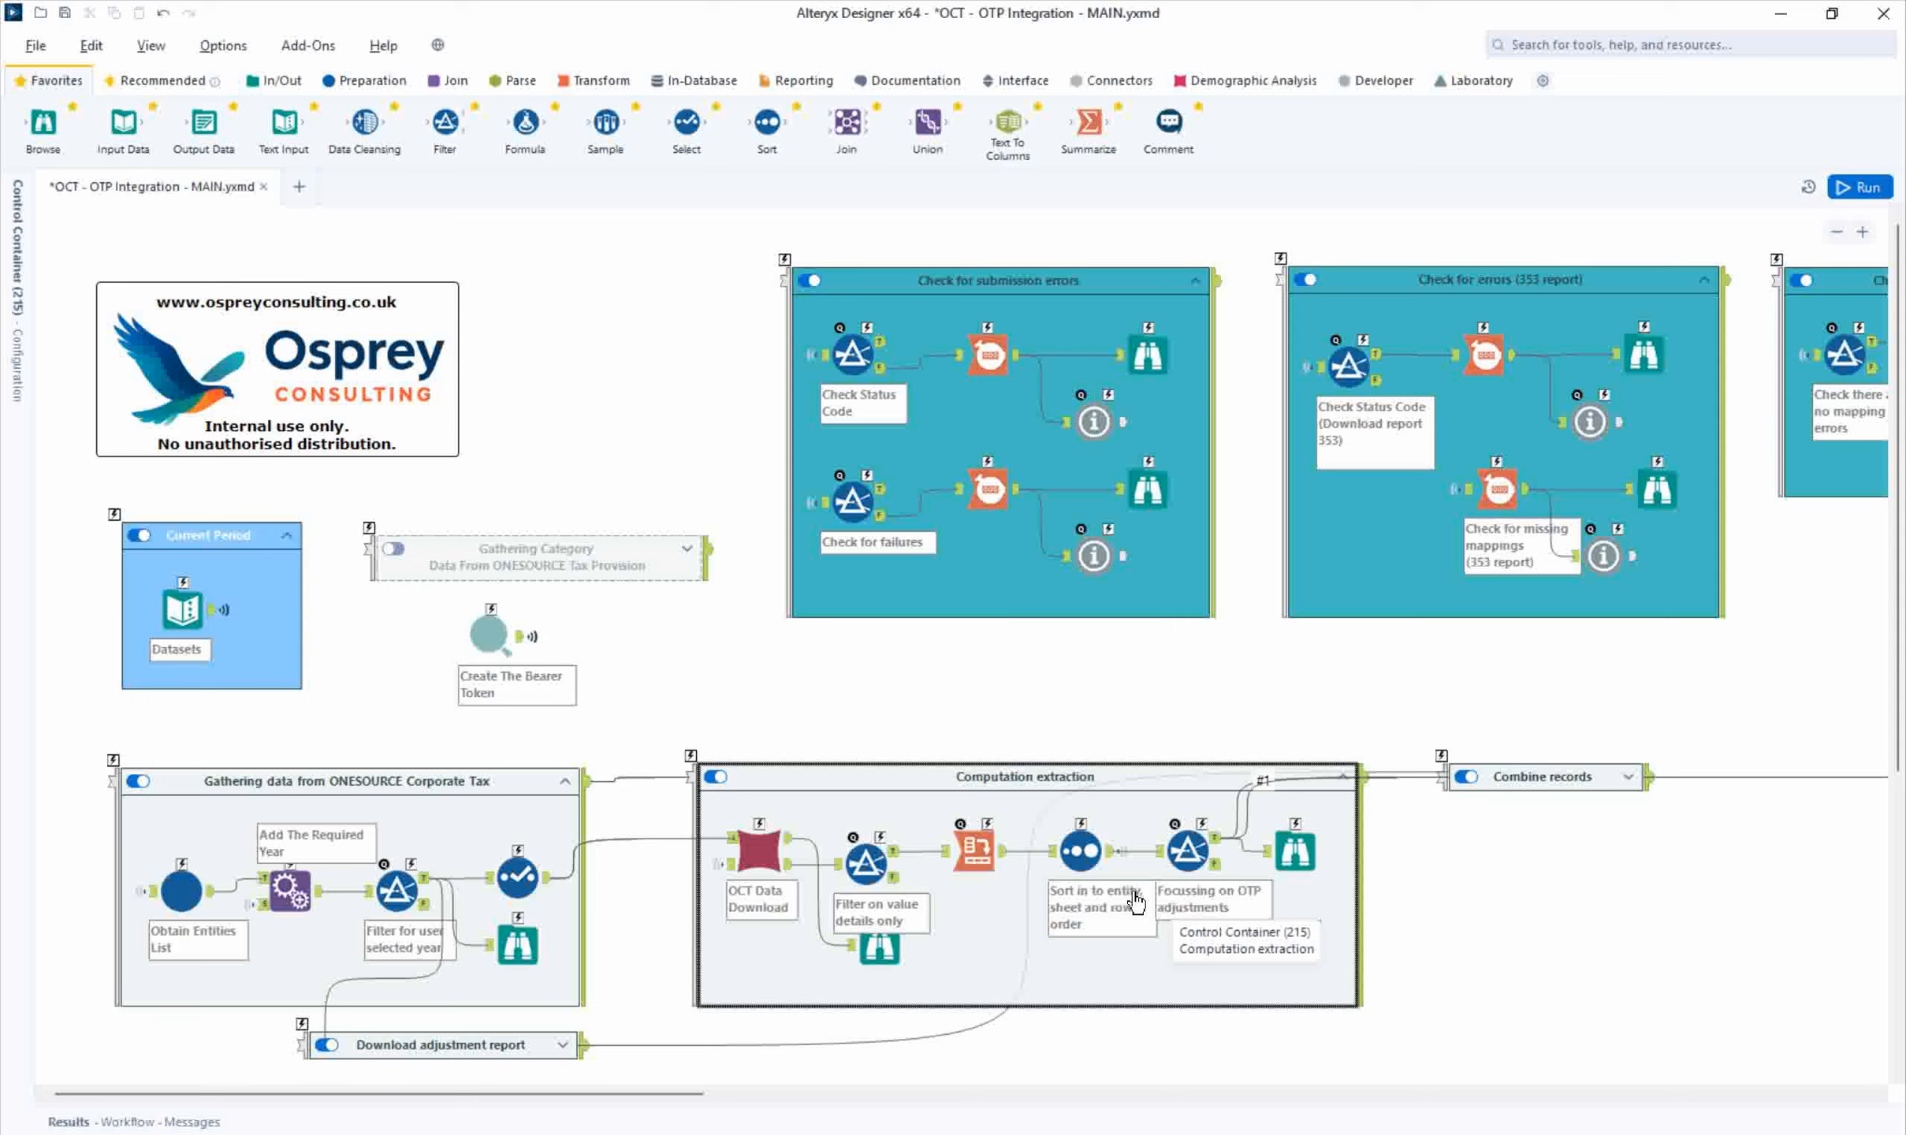
scroll(1135, 902, down, 4)
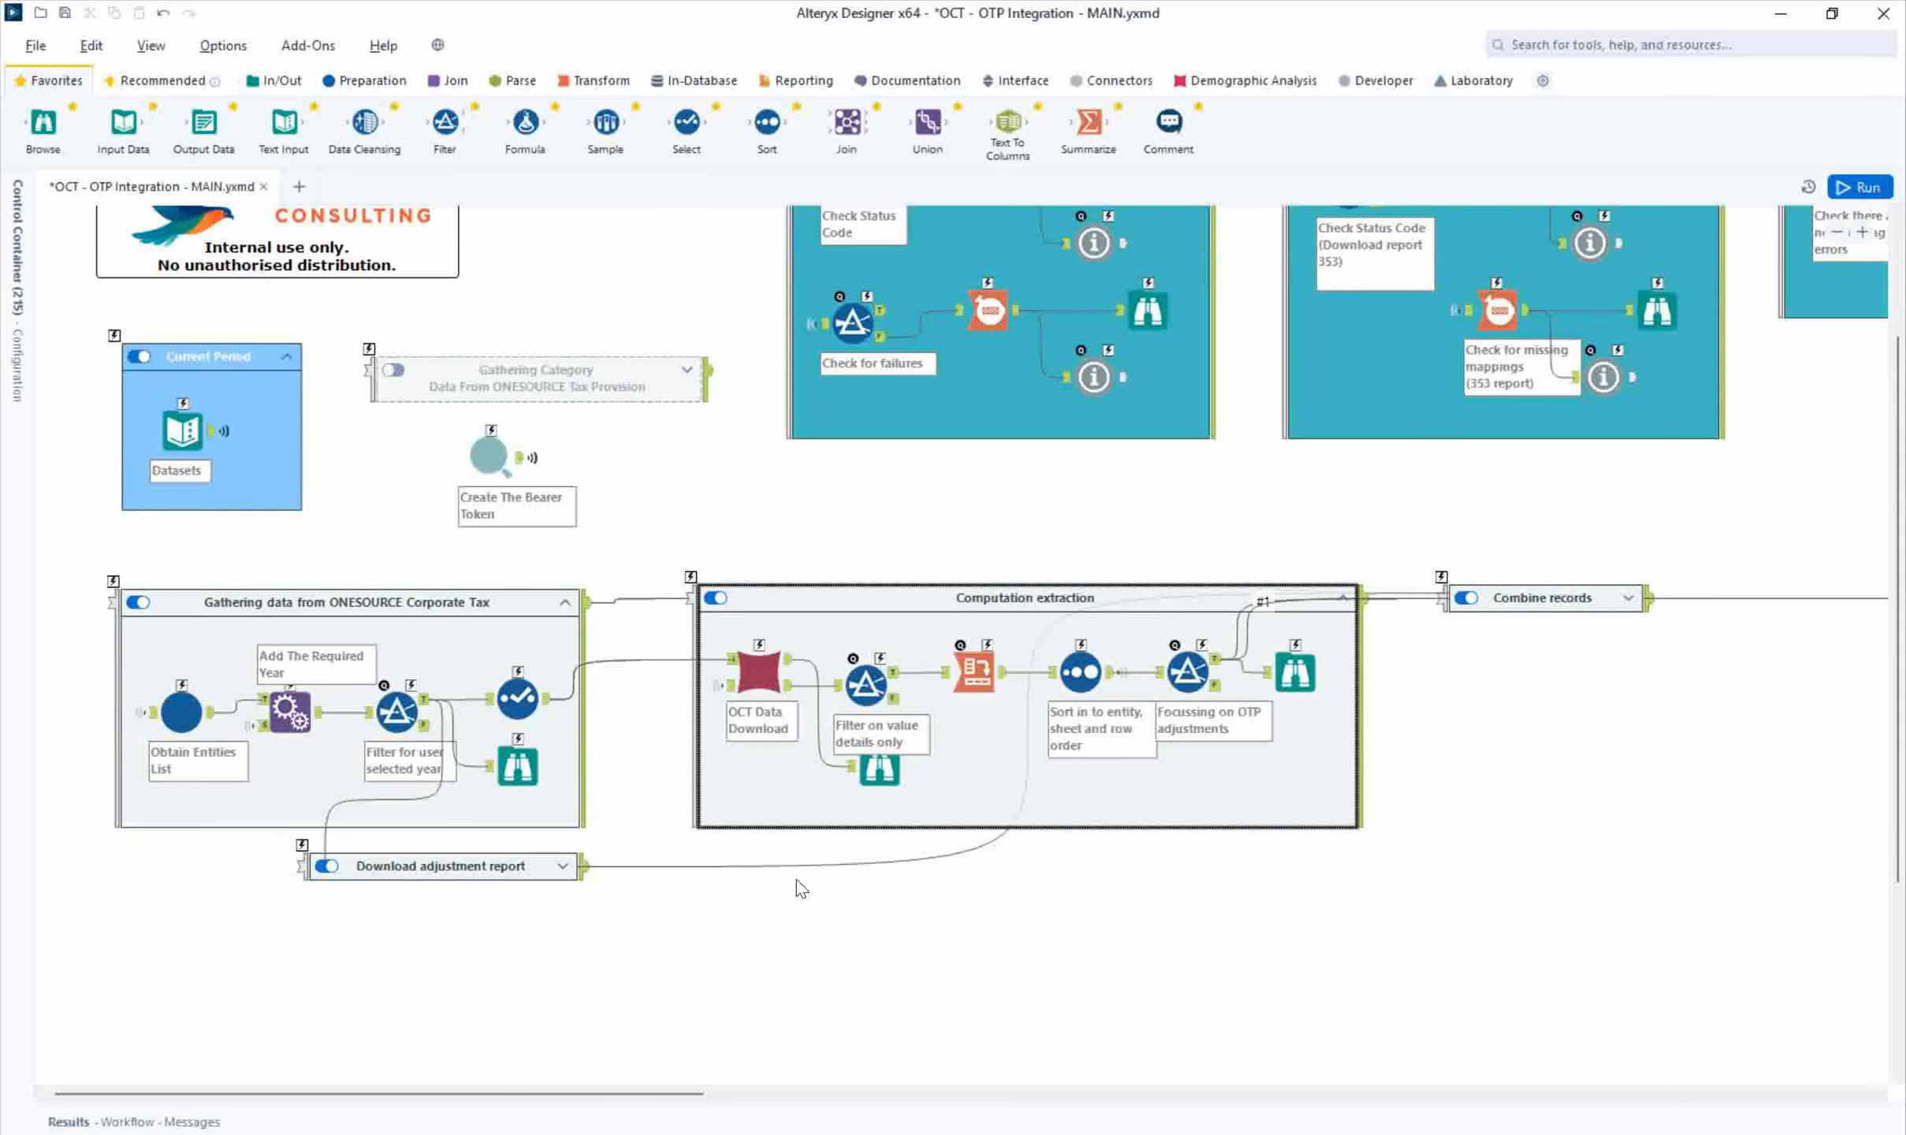
click(562, 866)
scroll(871, 915, down, 2)
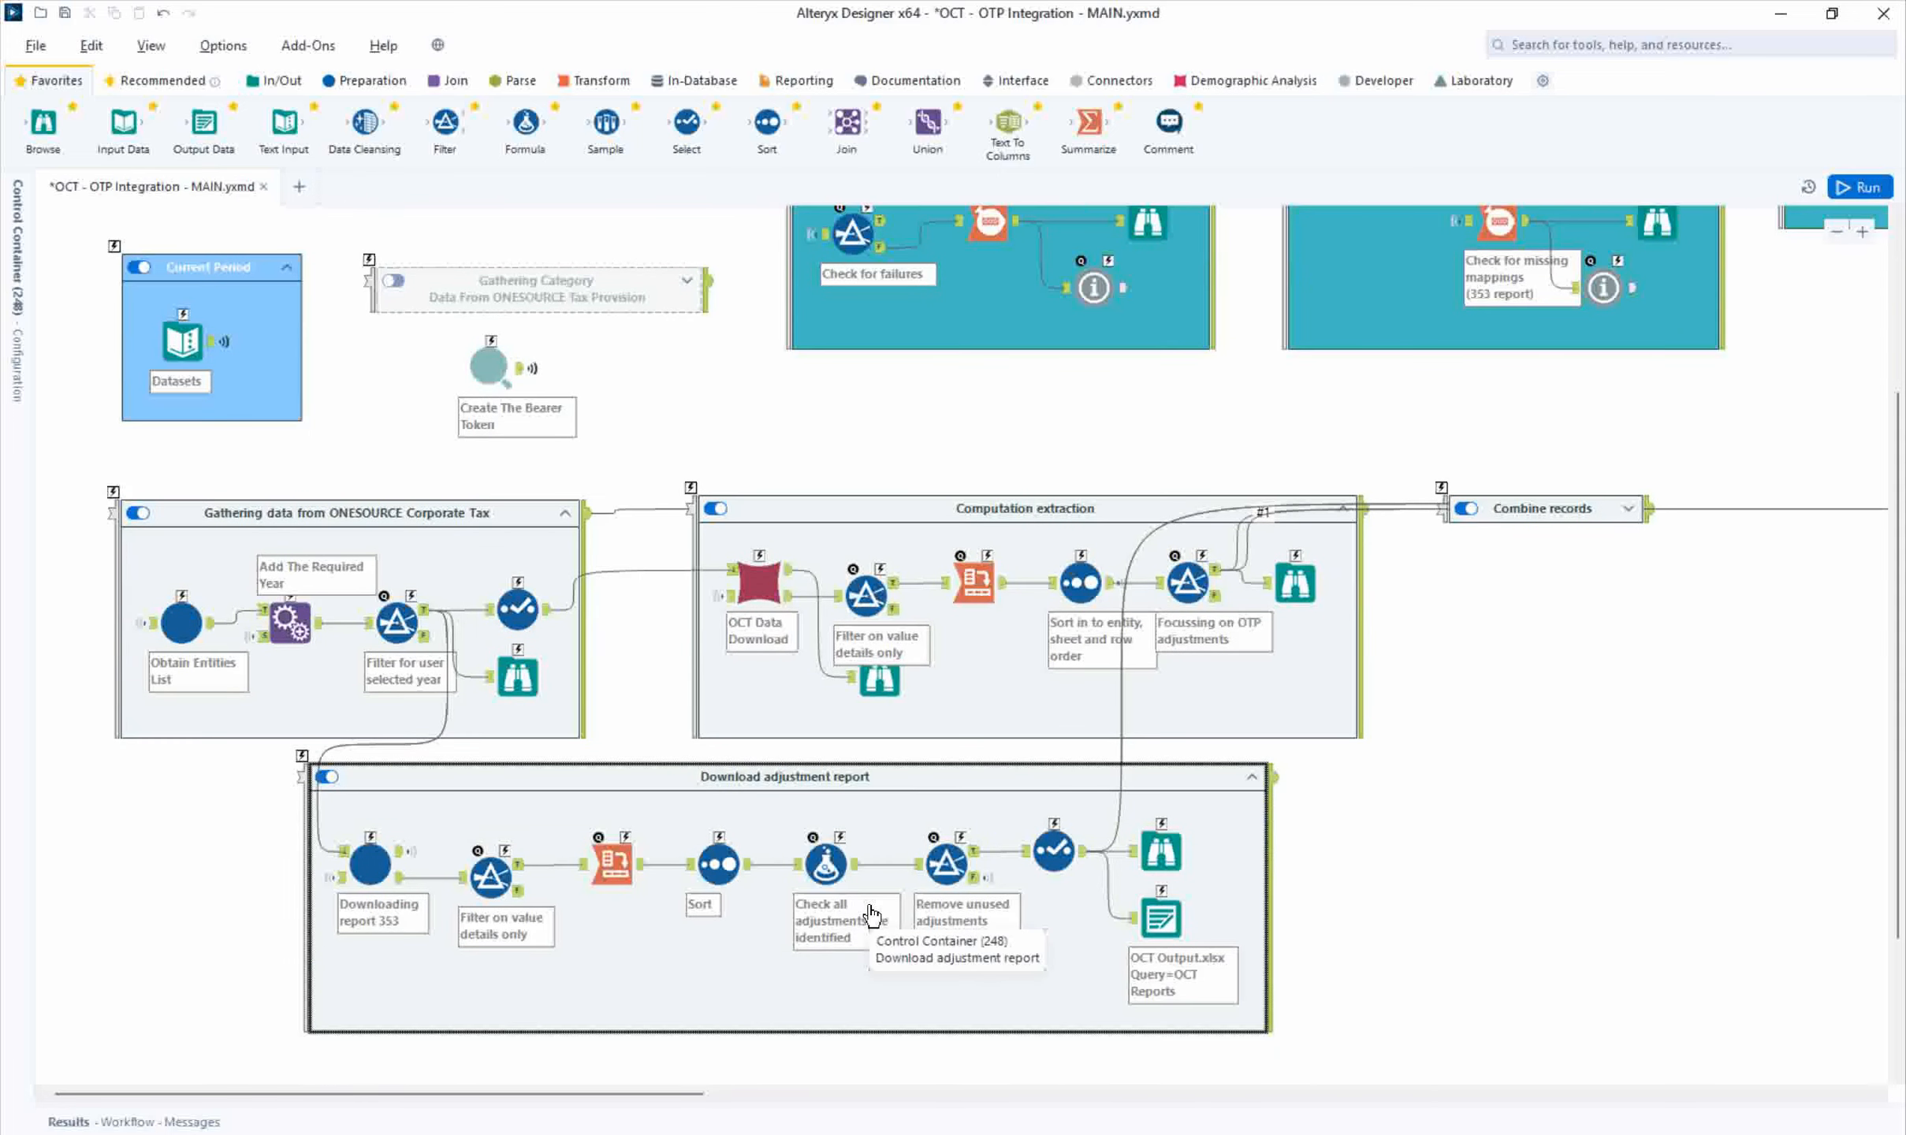
scroll(870, 914, up, 3)
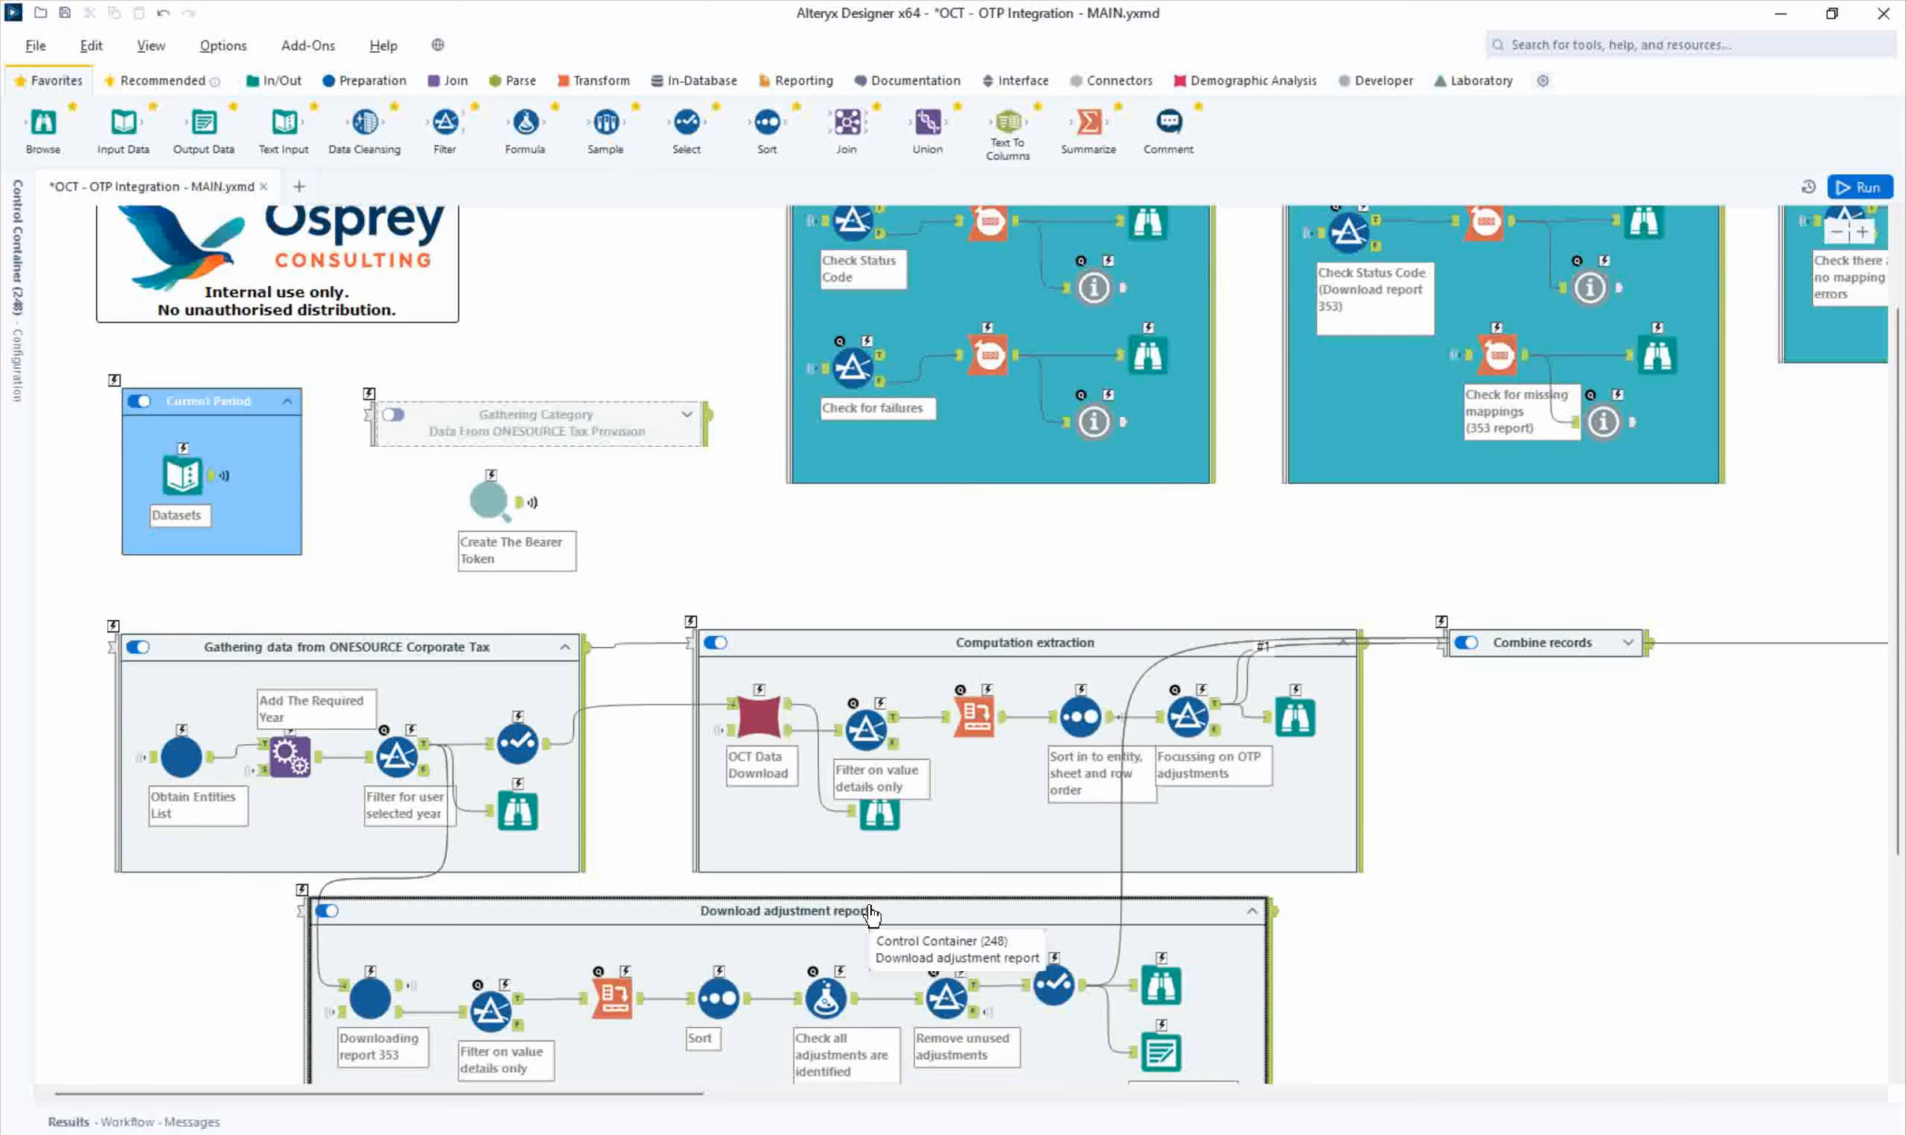
Examine the tools inside the Create the body of the submission container and collapse it again.
drag(697, 1095, 1366, 1071)
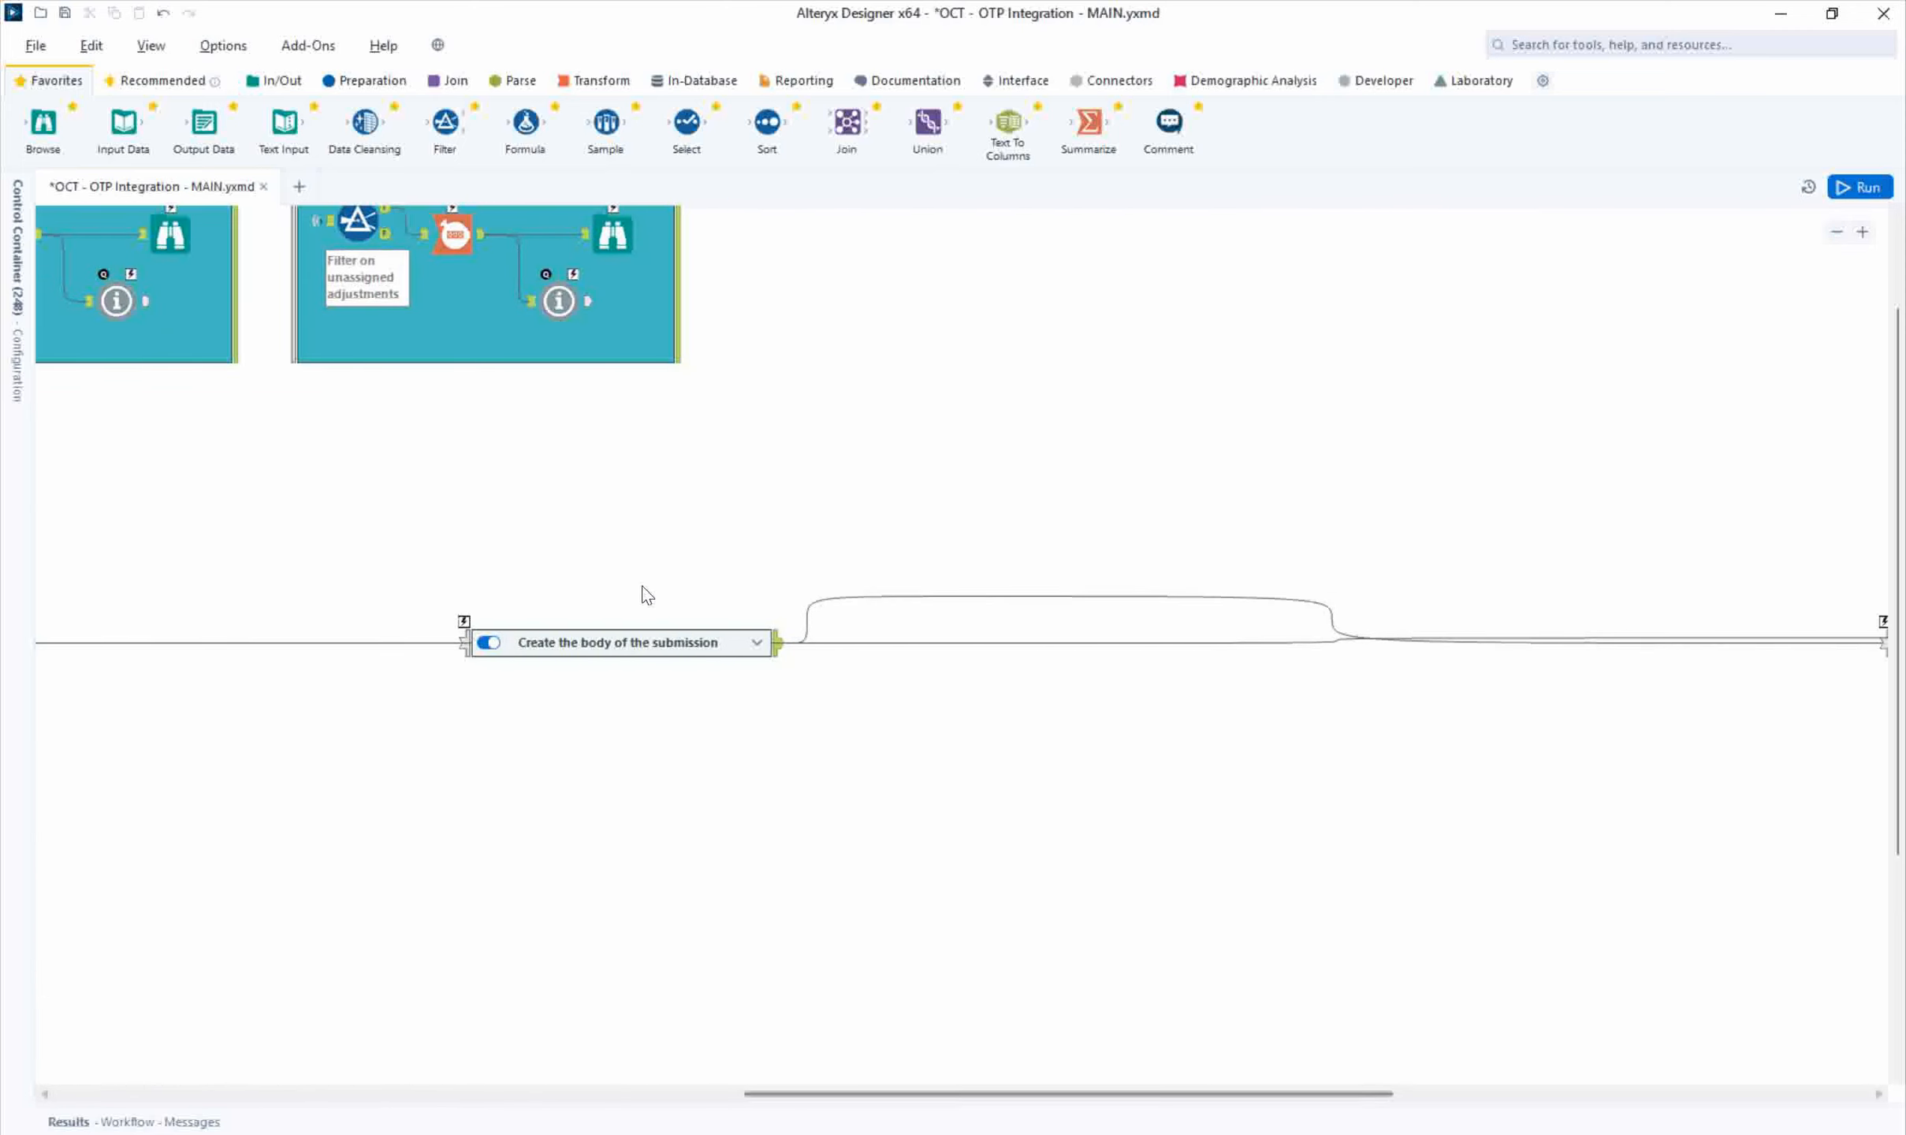
click(754, 644)
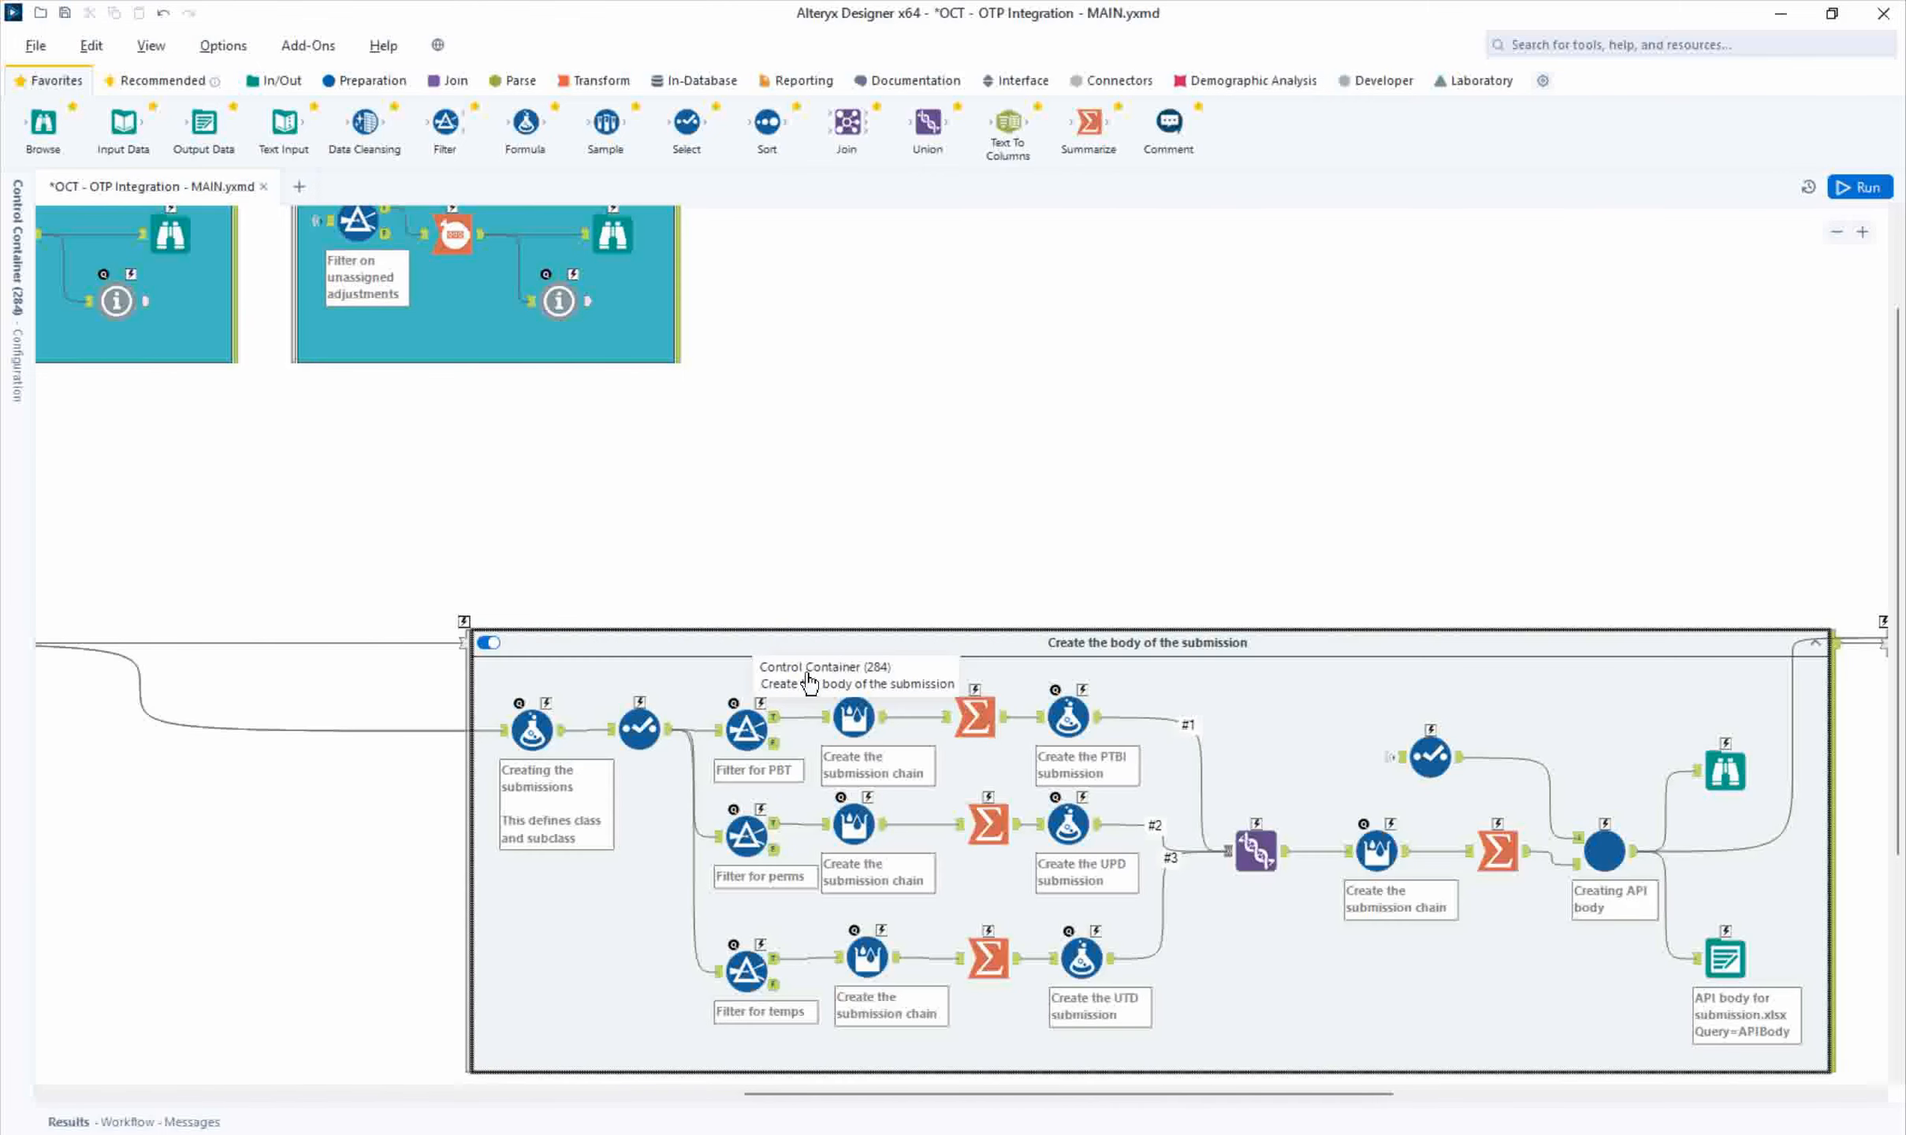
click(1815, 652)
Examine the contents of the Submit return data, Slow the workflow and Confirm submission containers, collapsing each again.
drag(1250, 1093, 1647, 1059)
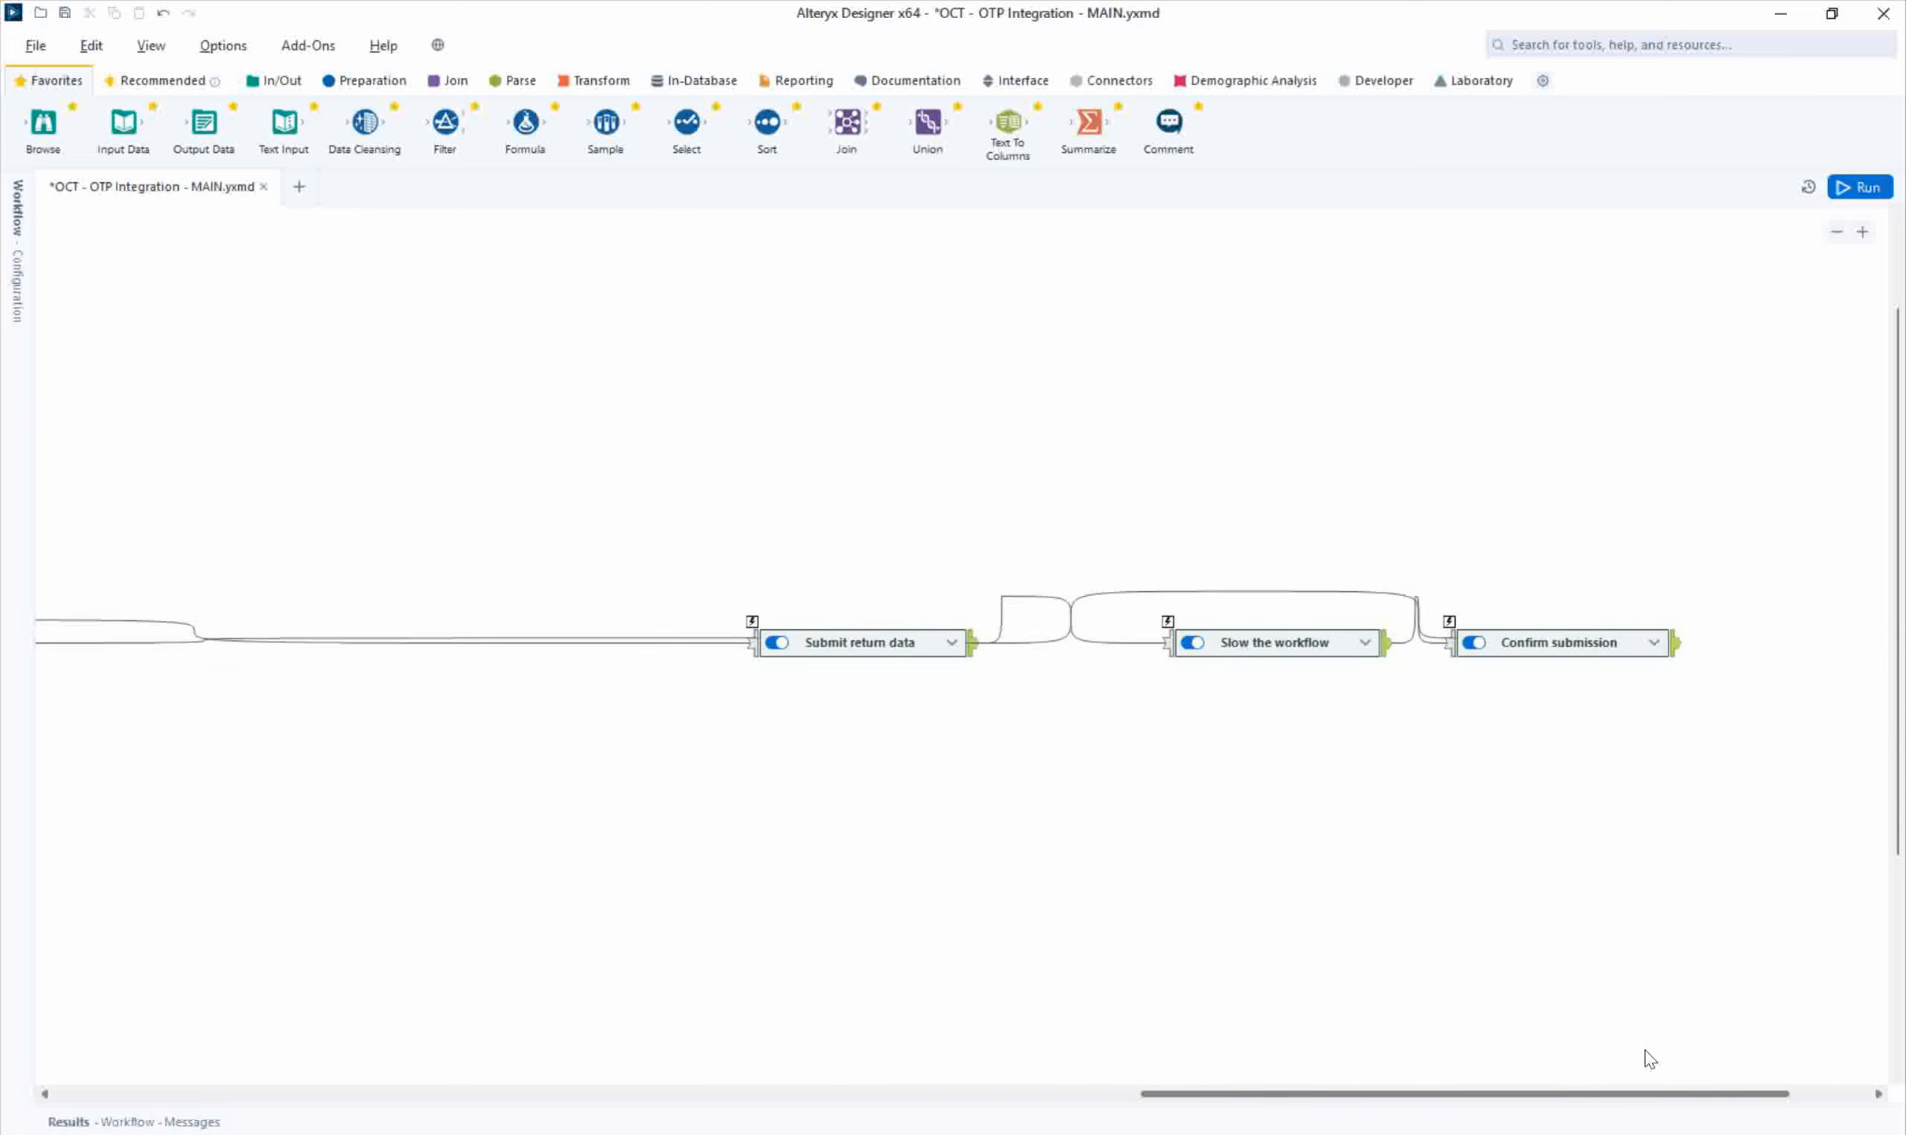
click(957, 651)
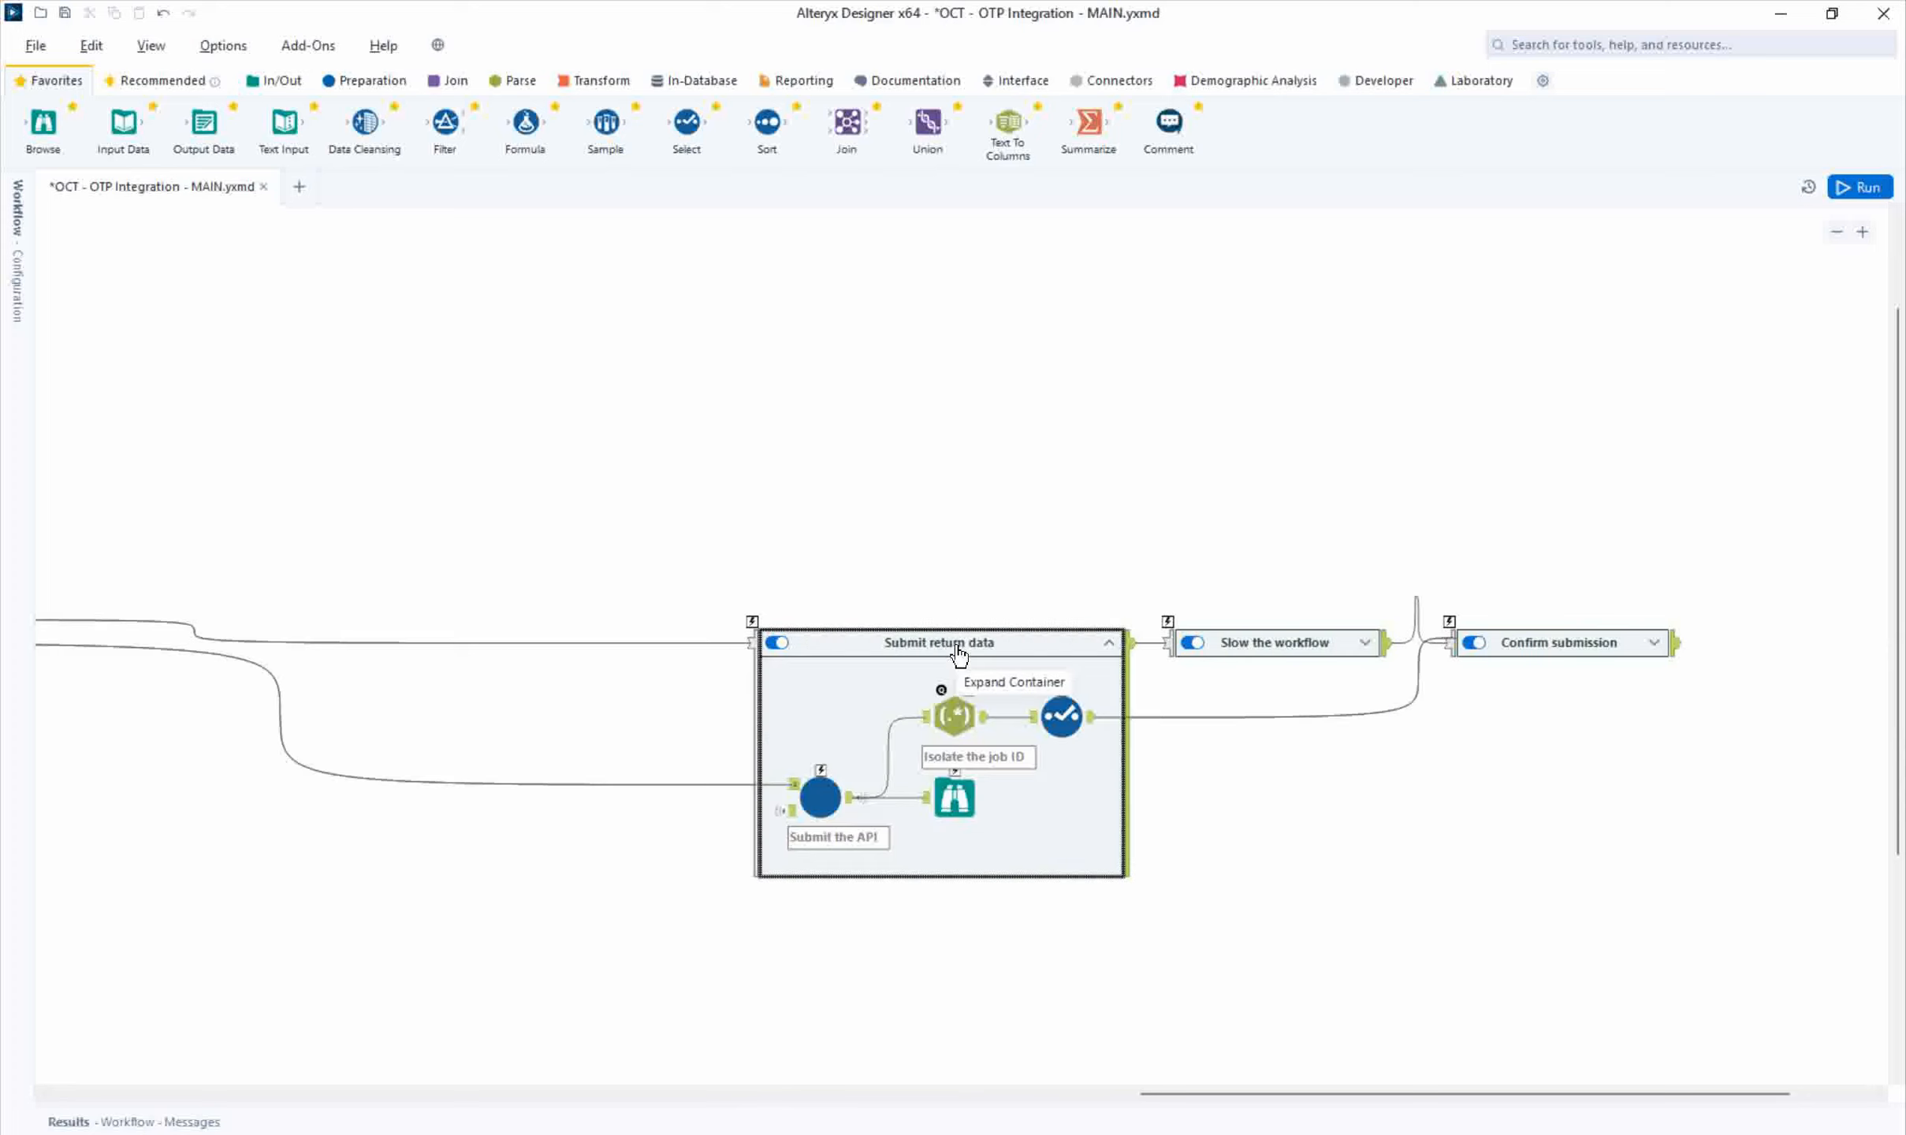
click(1105, 654)
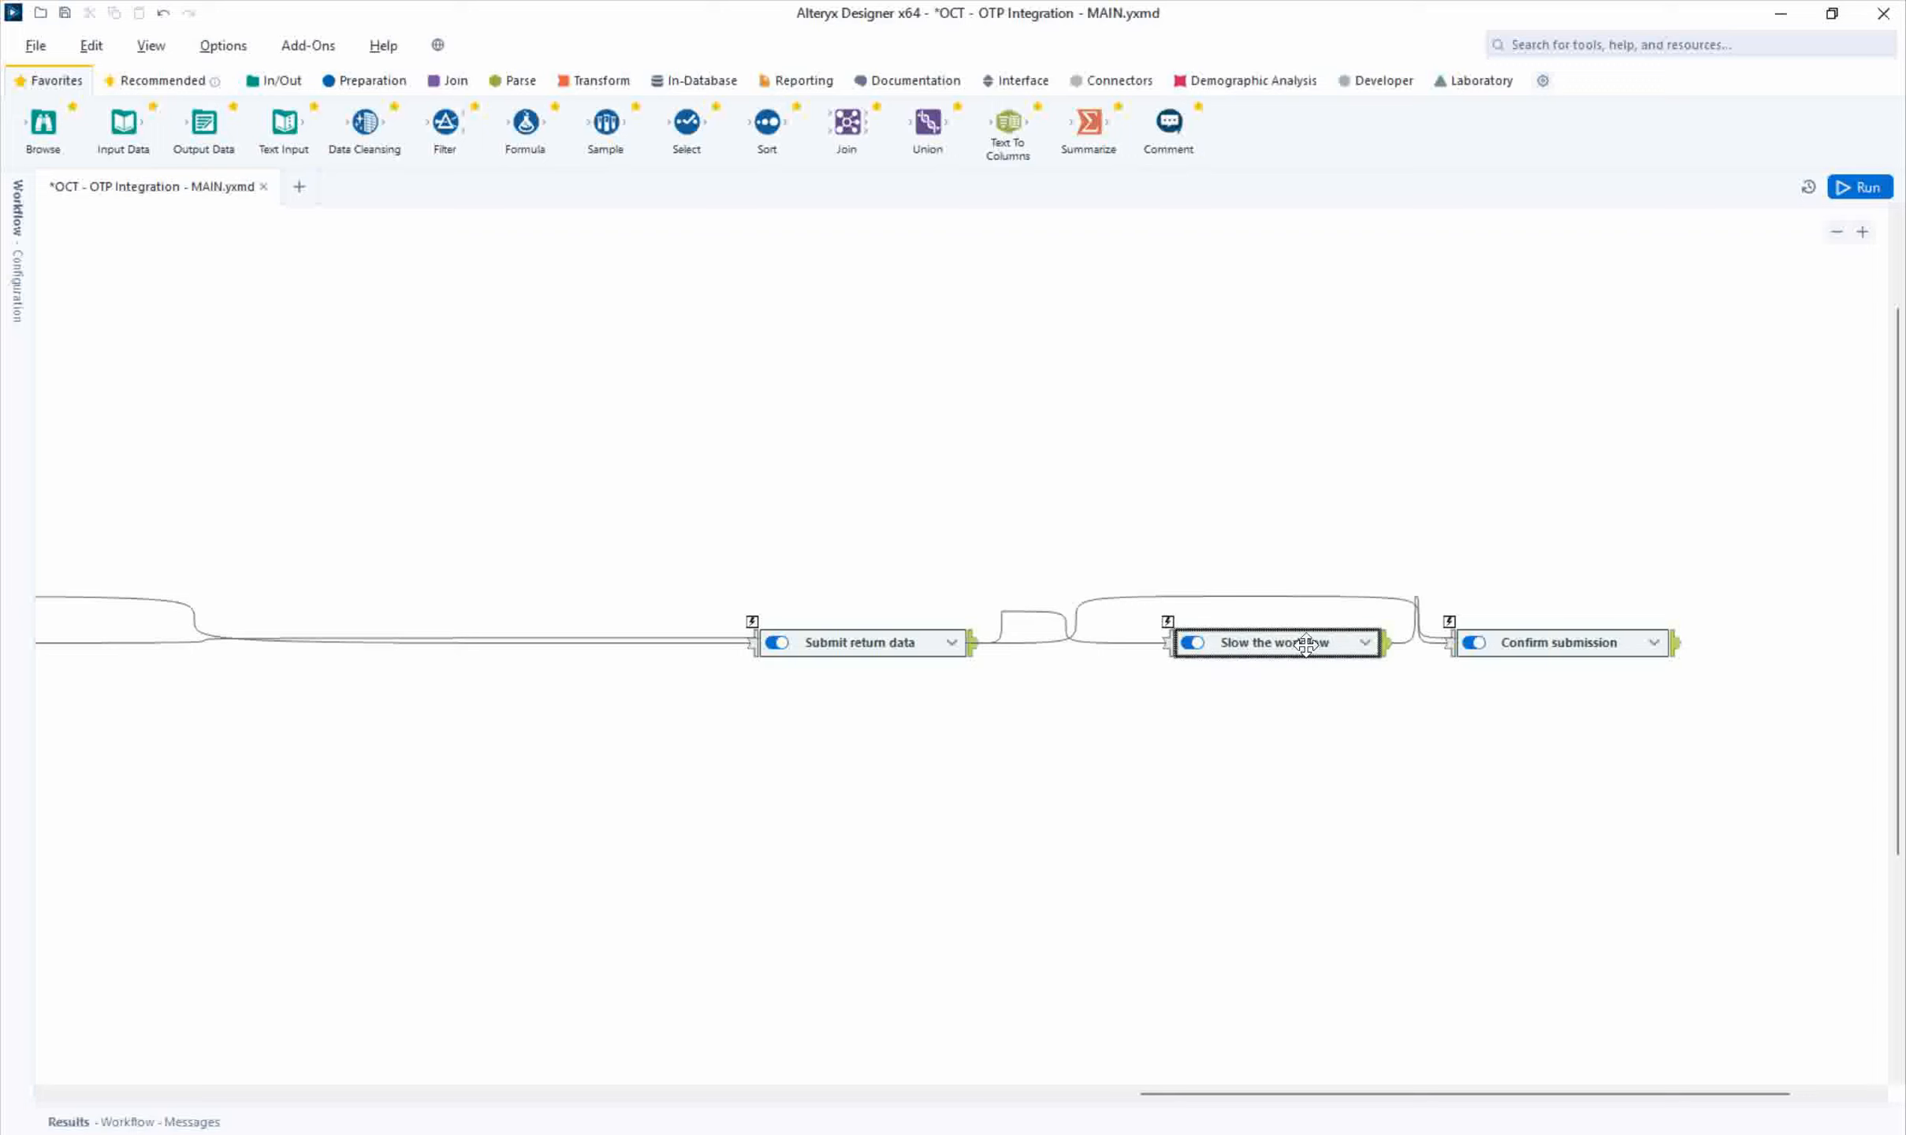
click(1370, 652)
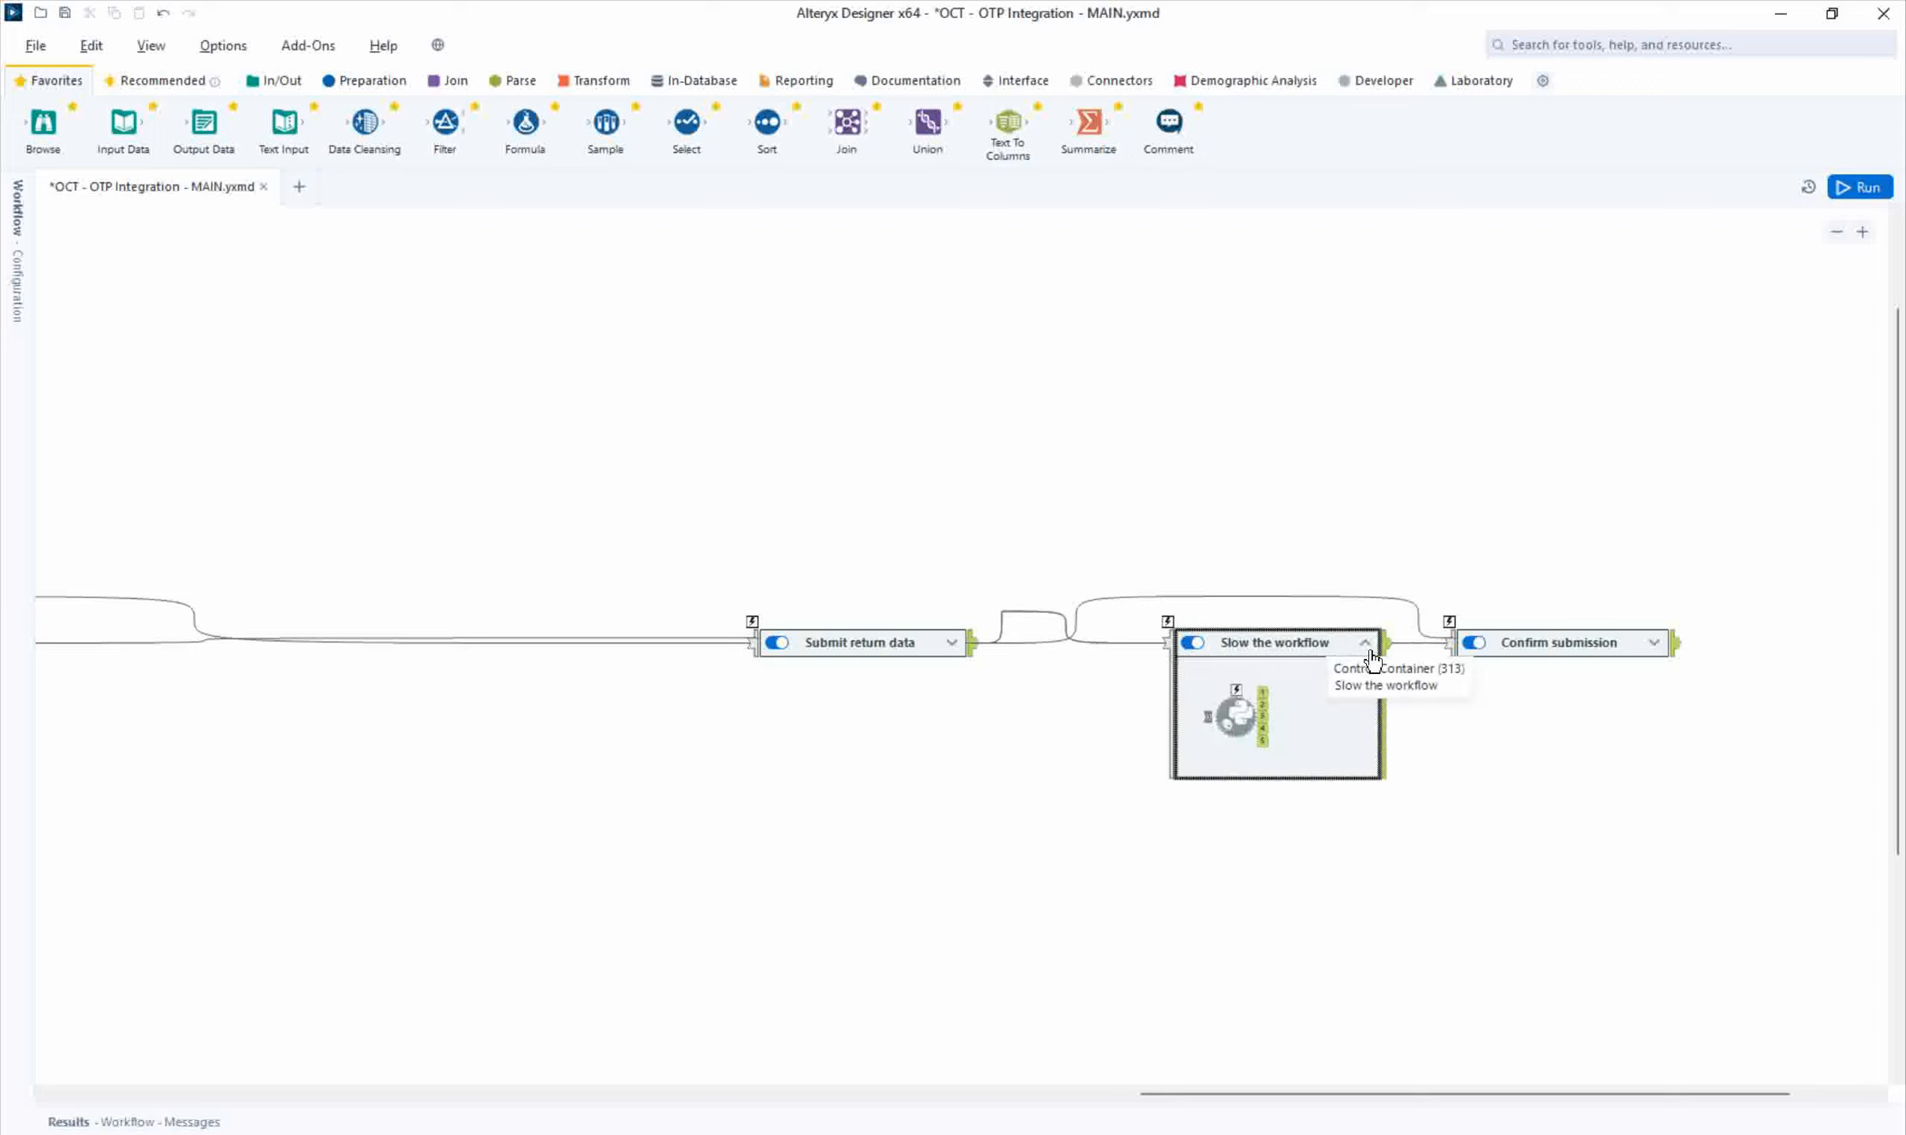
click(1370, 652)
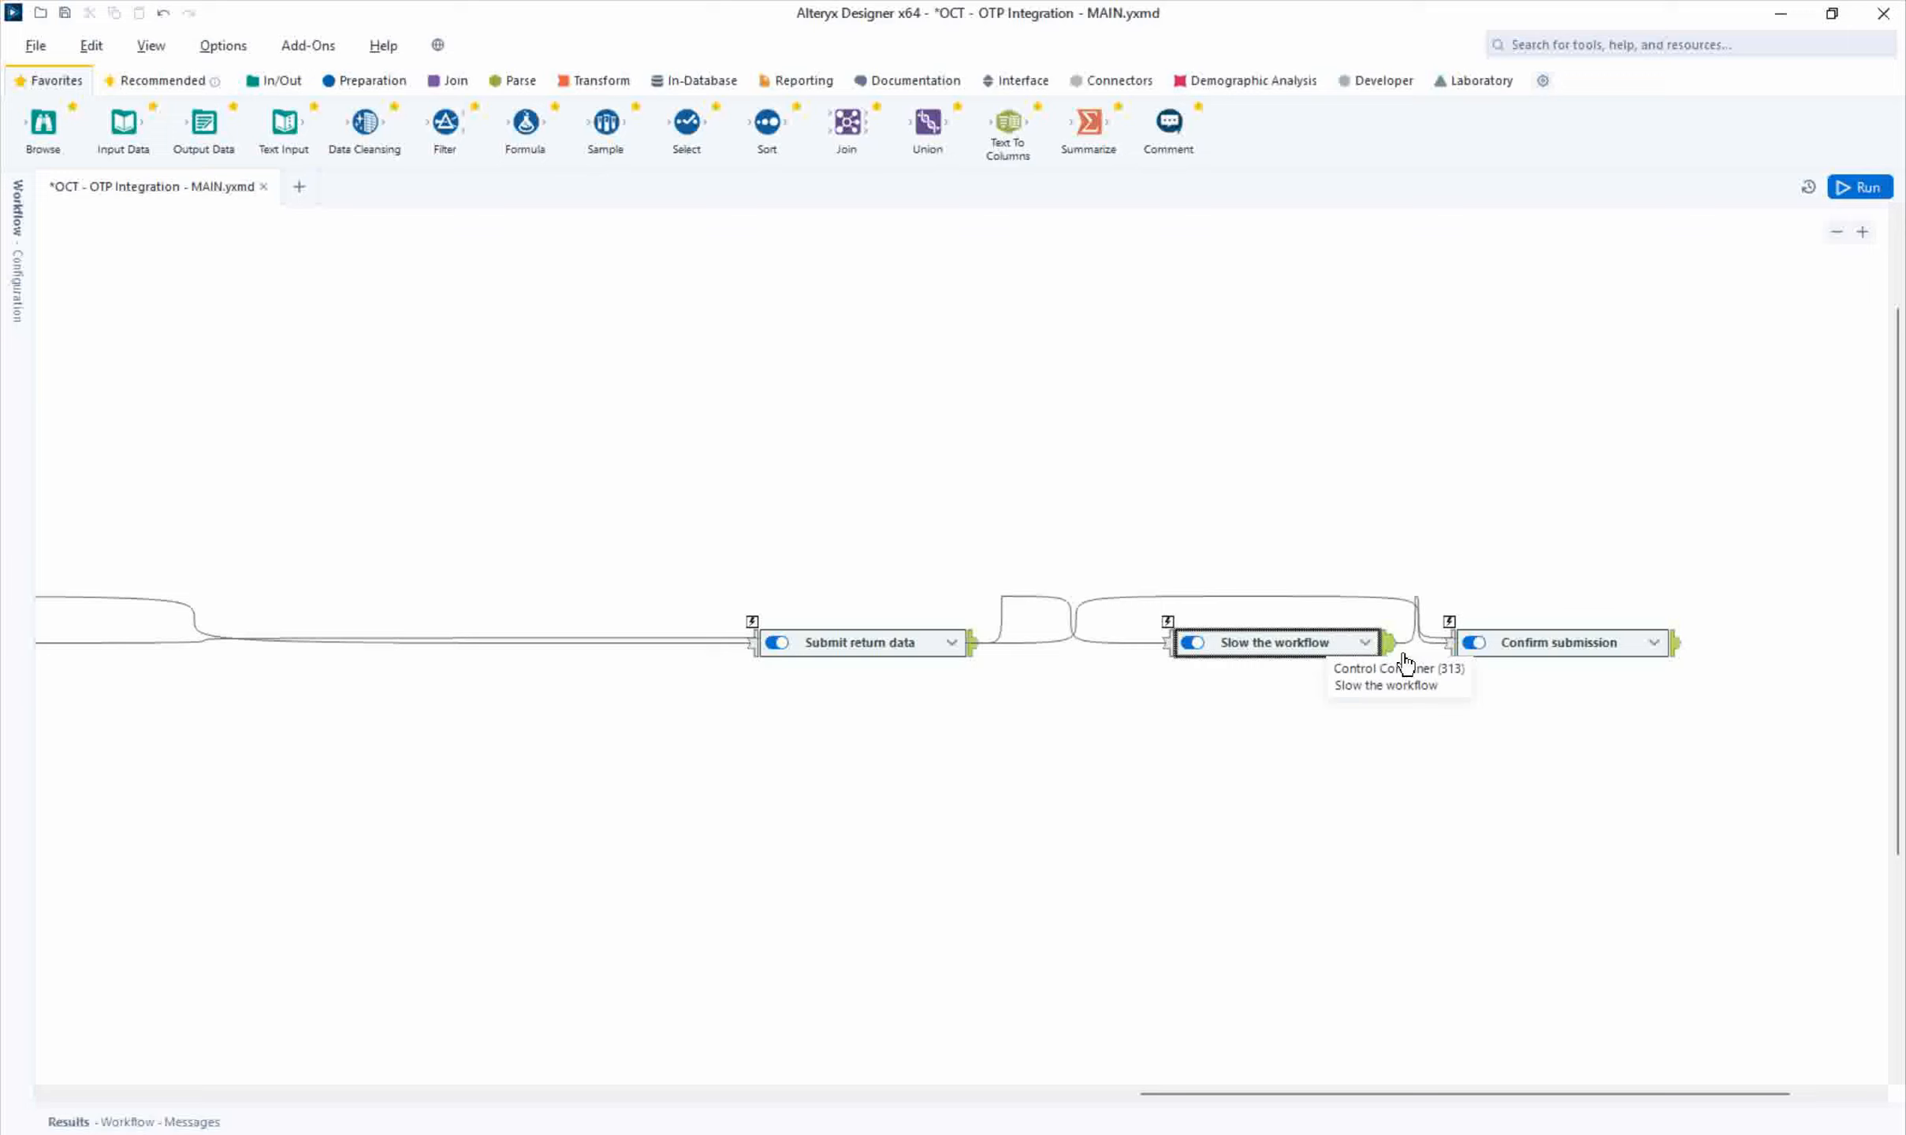
click(1667, 661)
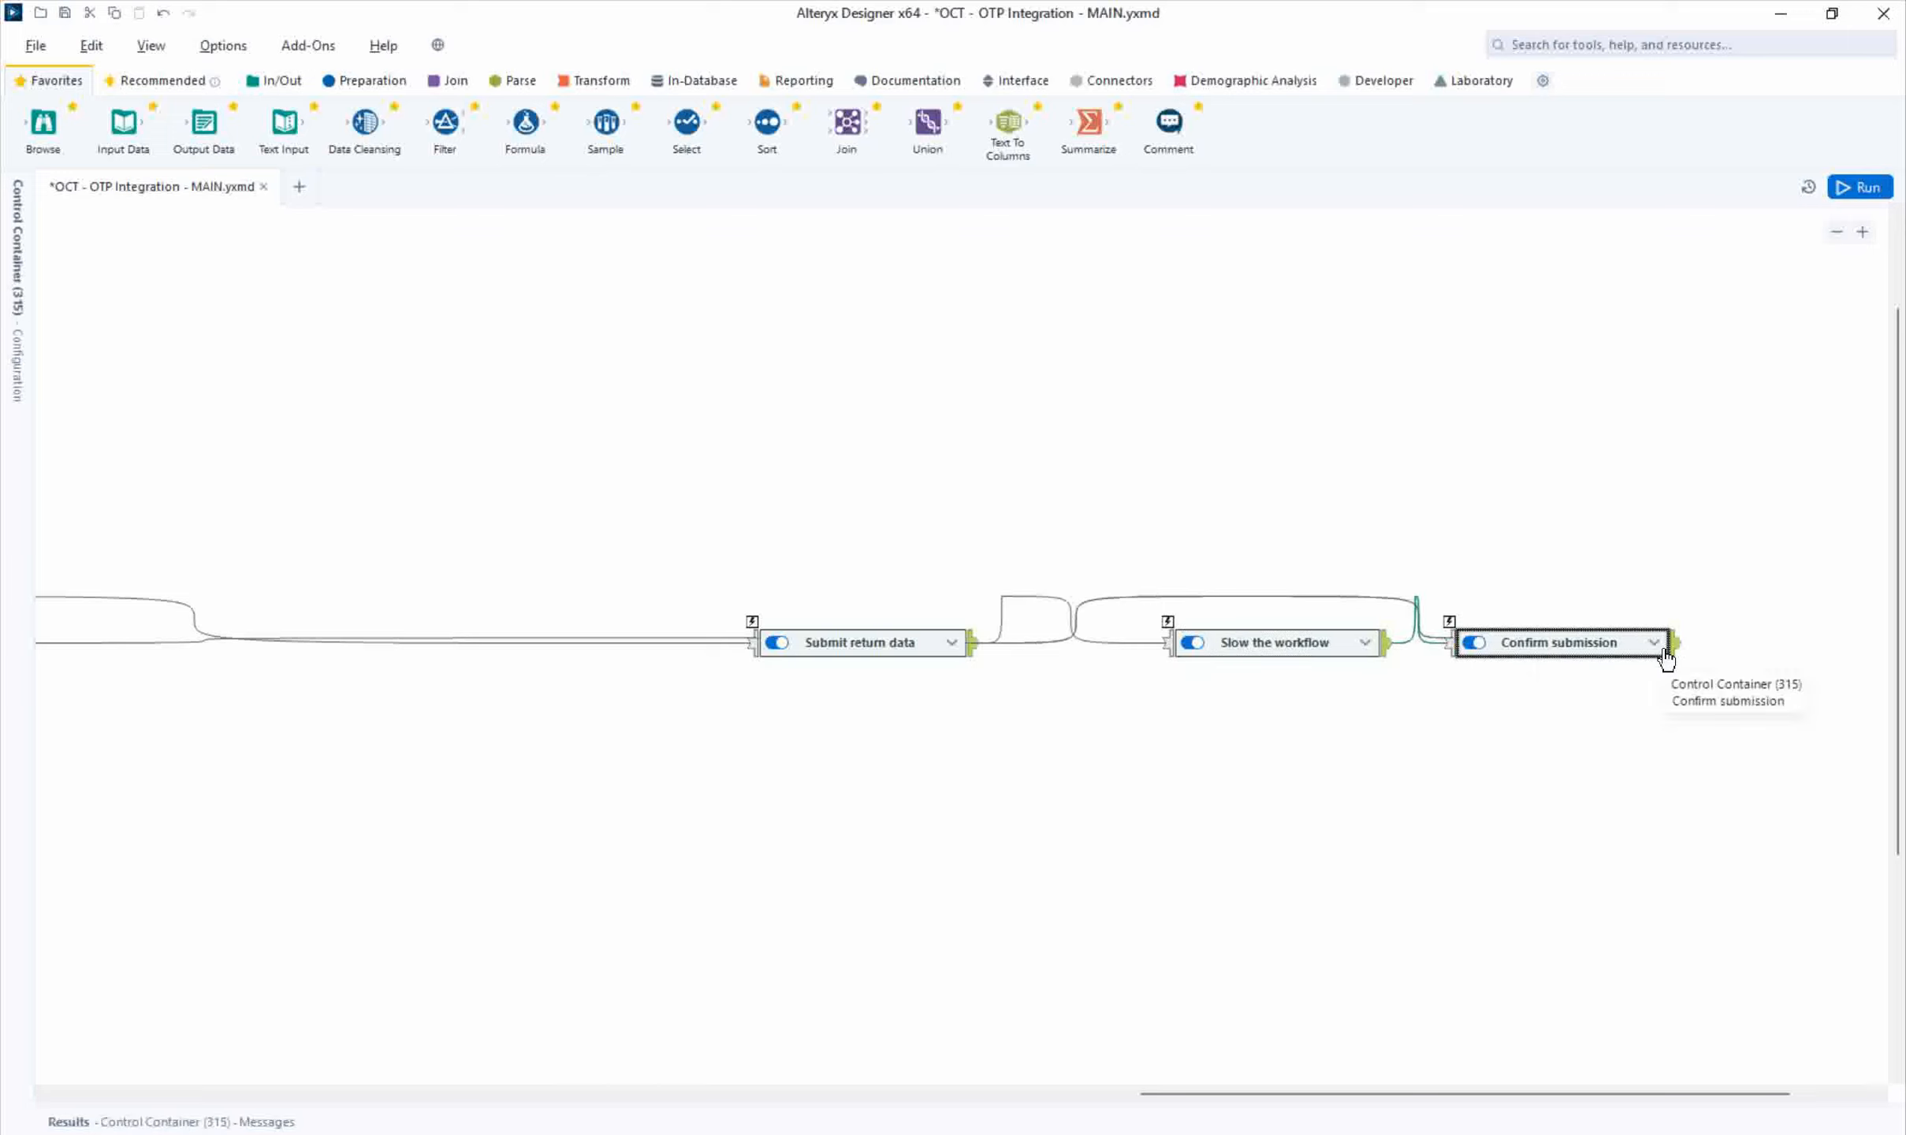
click(1656, 643)
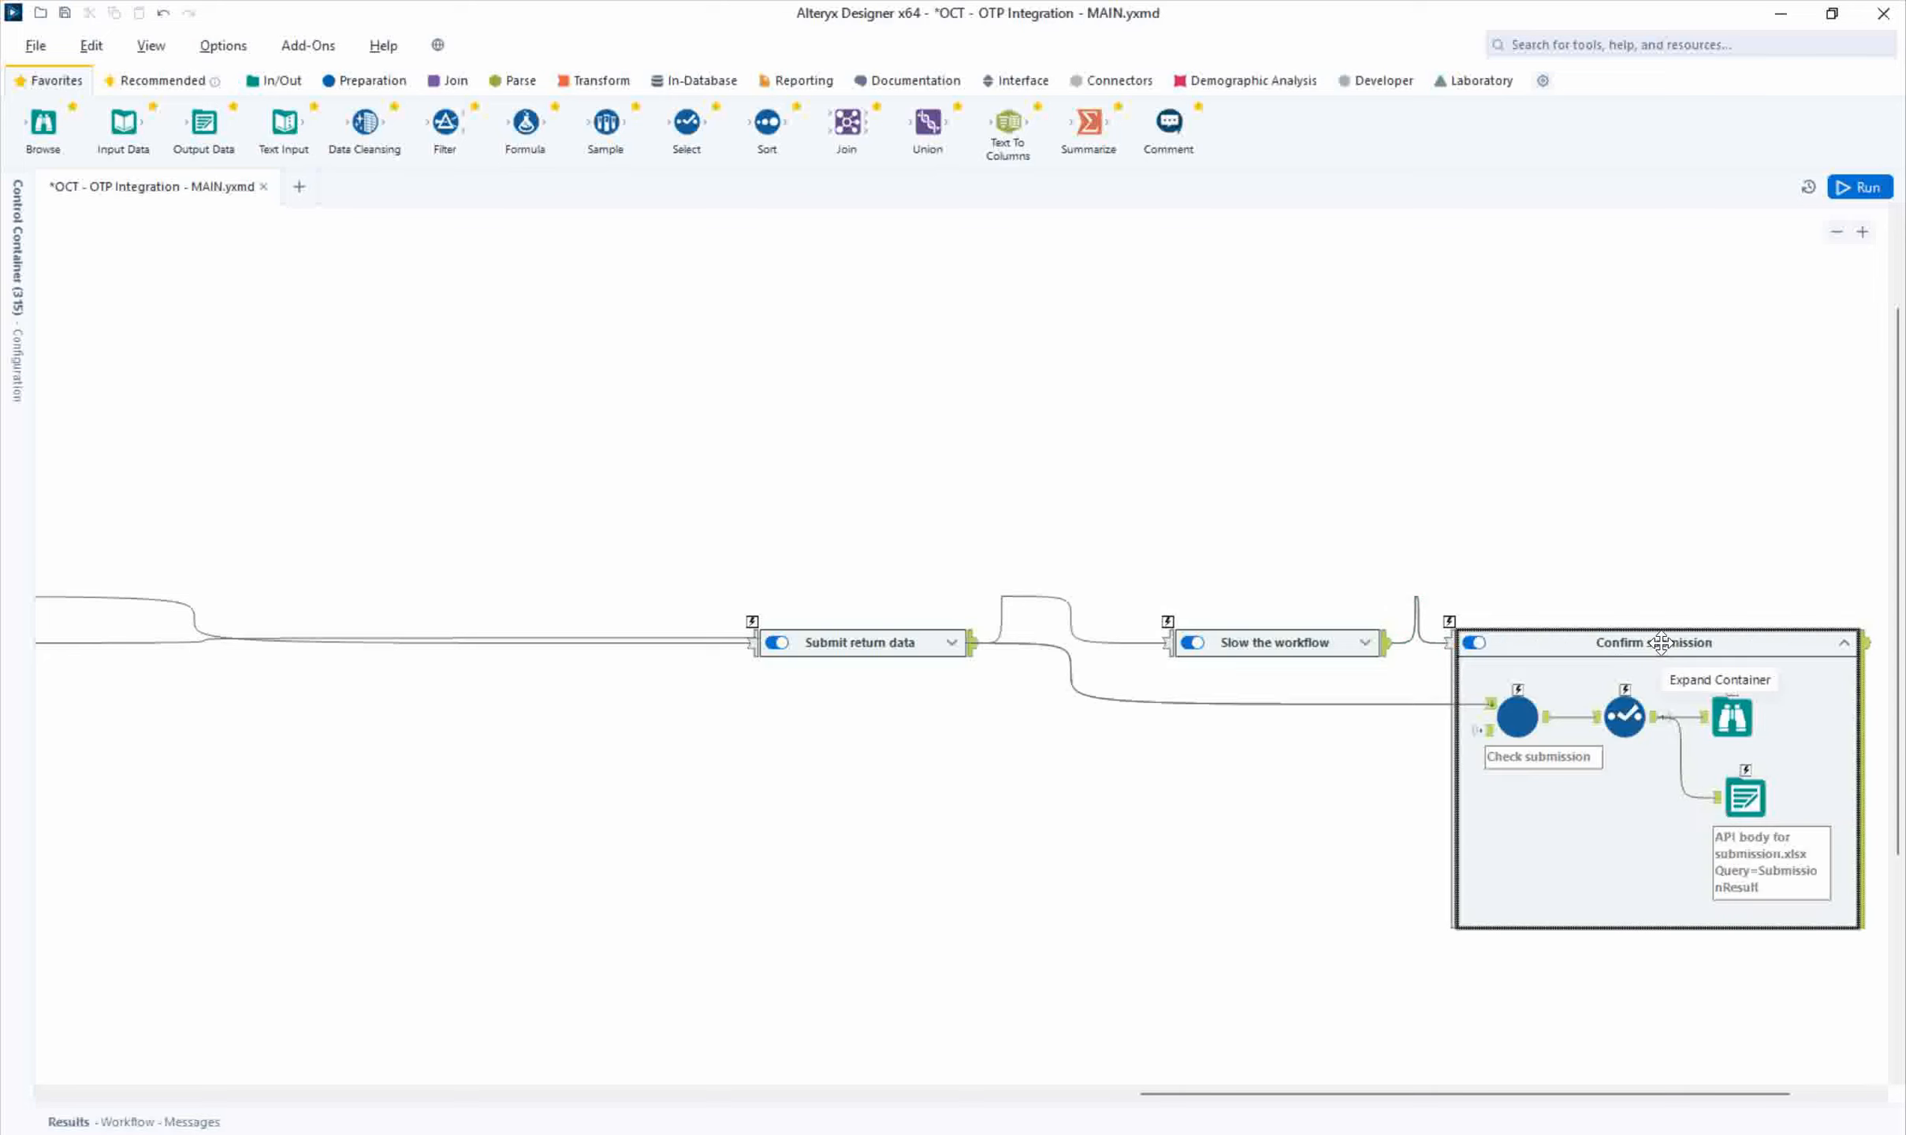
click(1843, 644)
Change the TargetOTPDataset value of the Datasets text input to the incomplete name 2024 FY Ret.
drag(1420, 1093, 304, 989)
scroll(409, 847, up, 2)
click(183, 621)
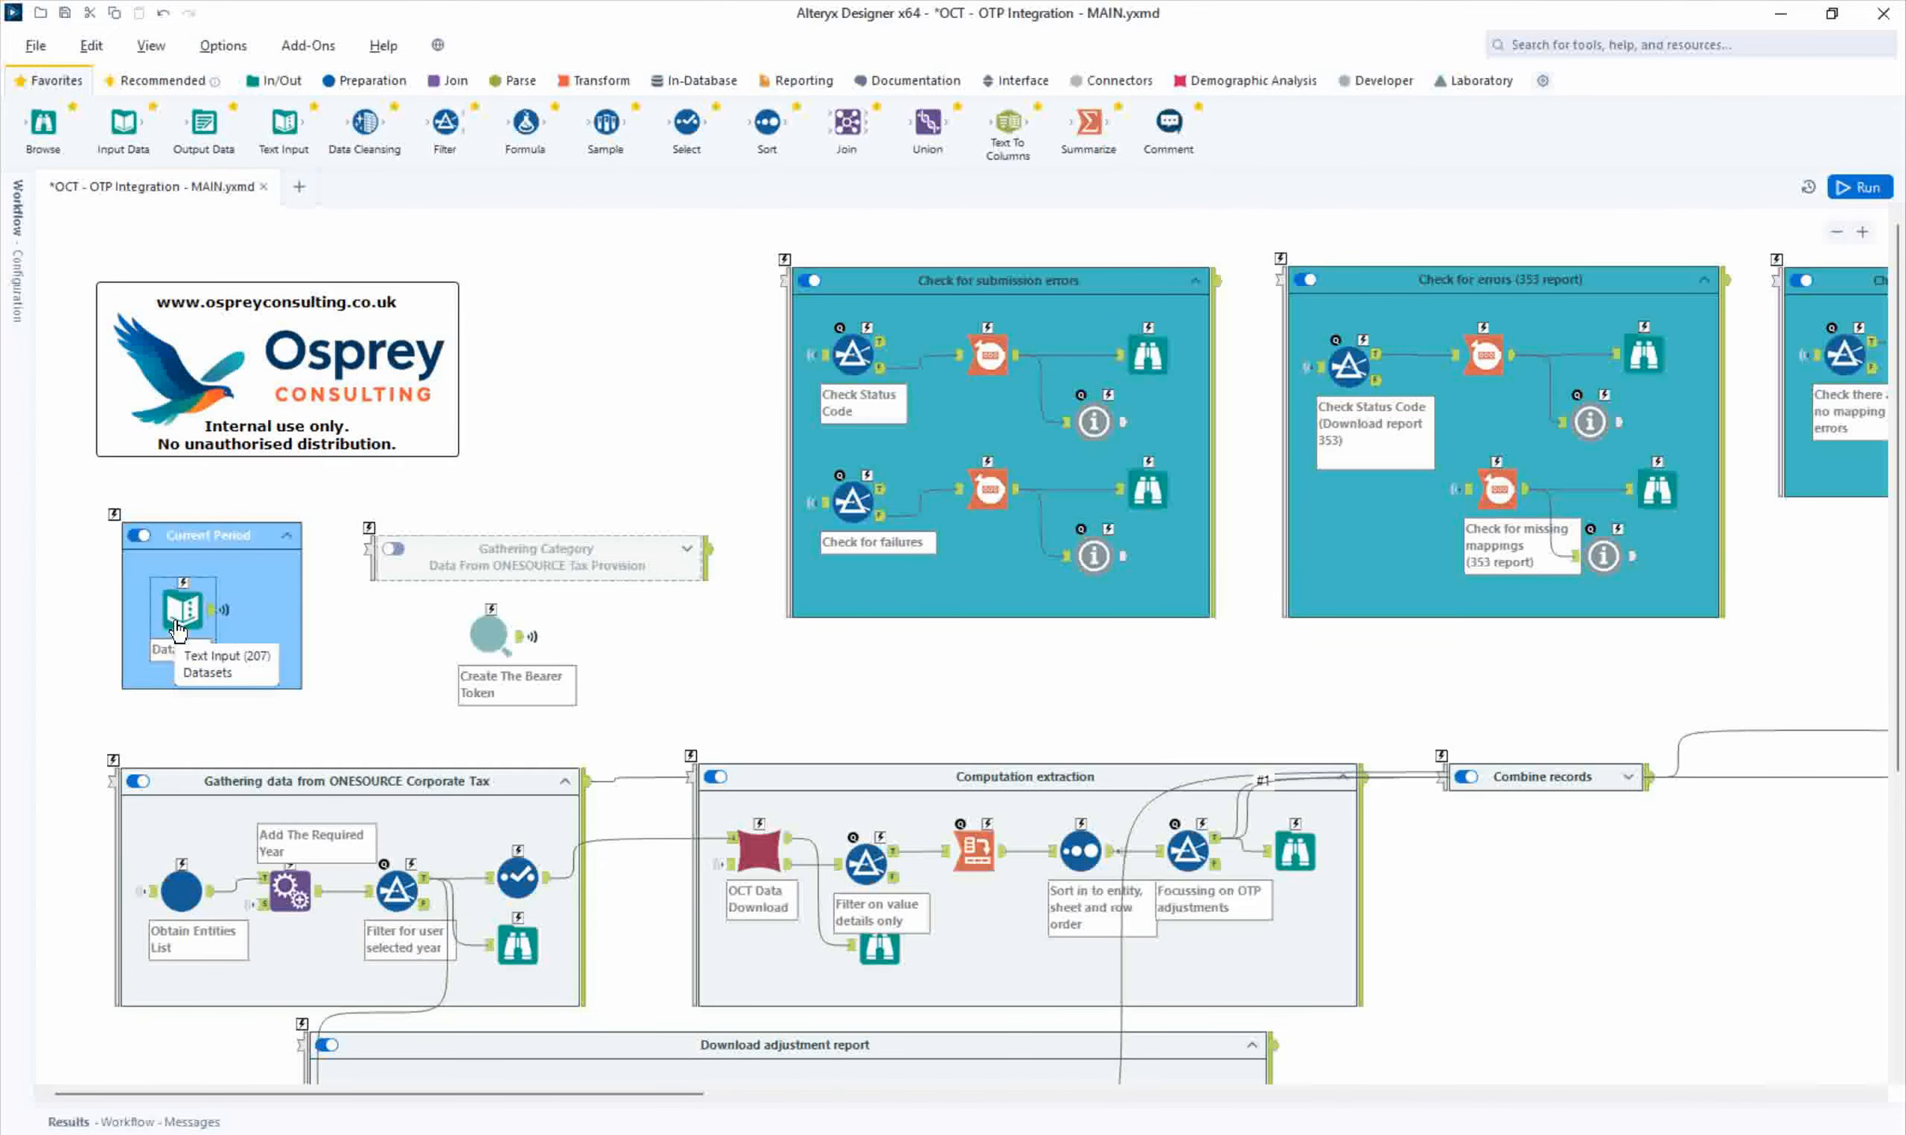
click(18, 268)
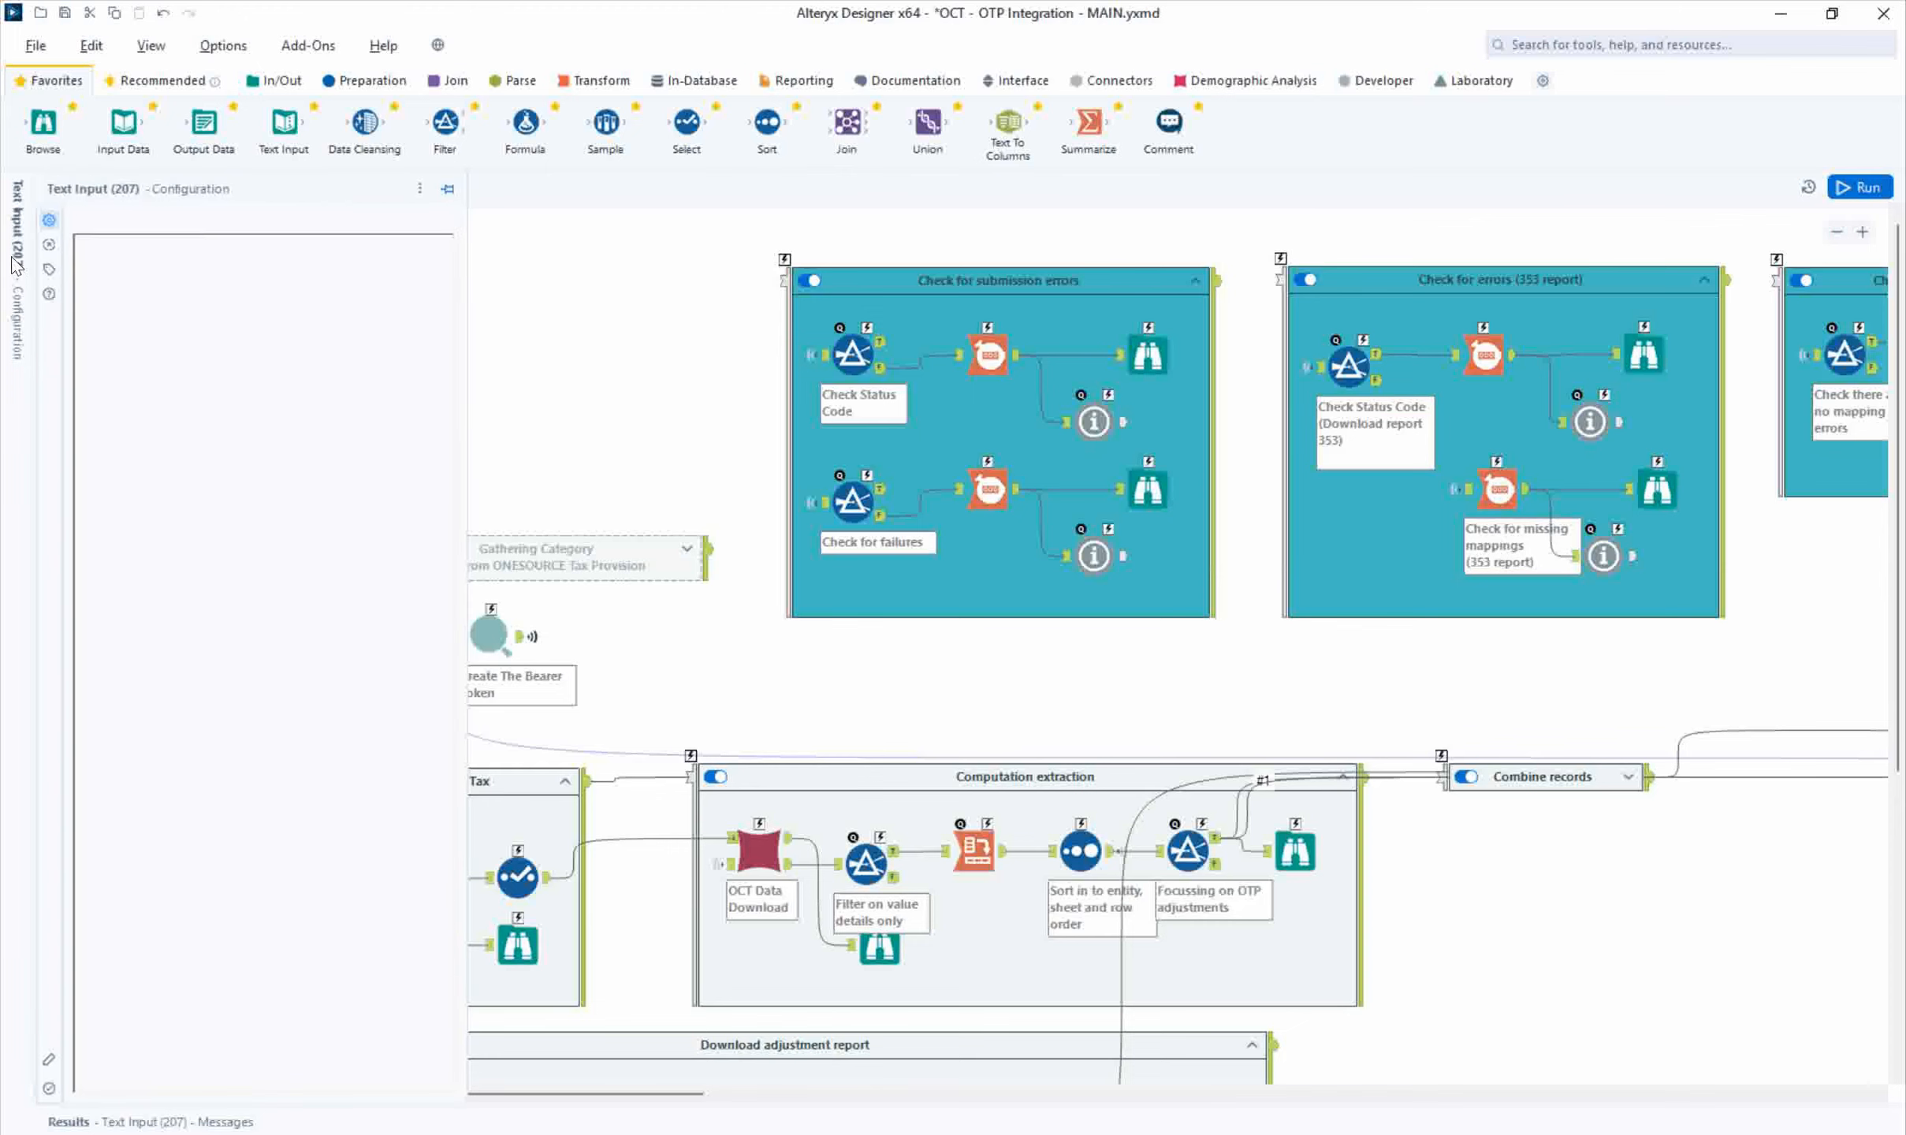
click(183, 273)
click(182, 273)
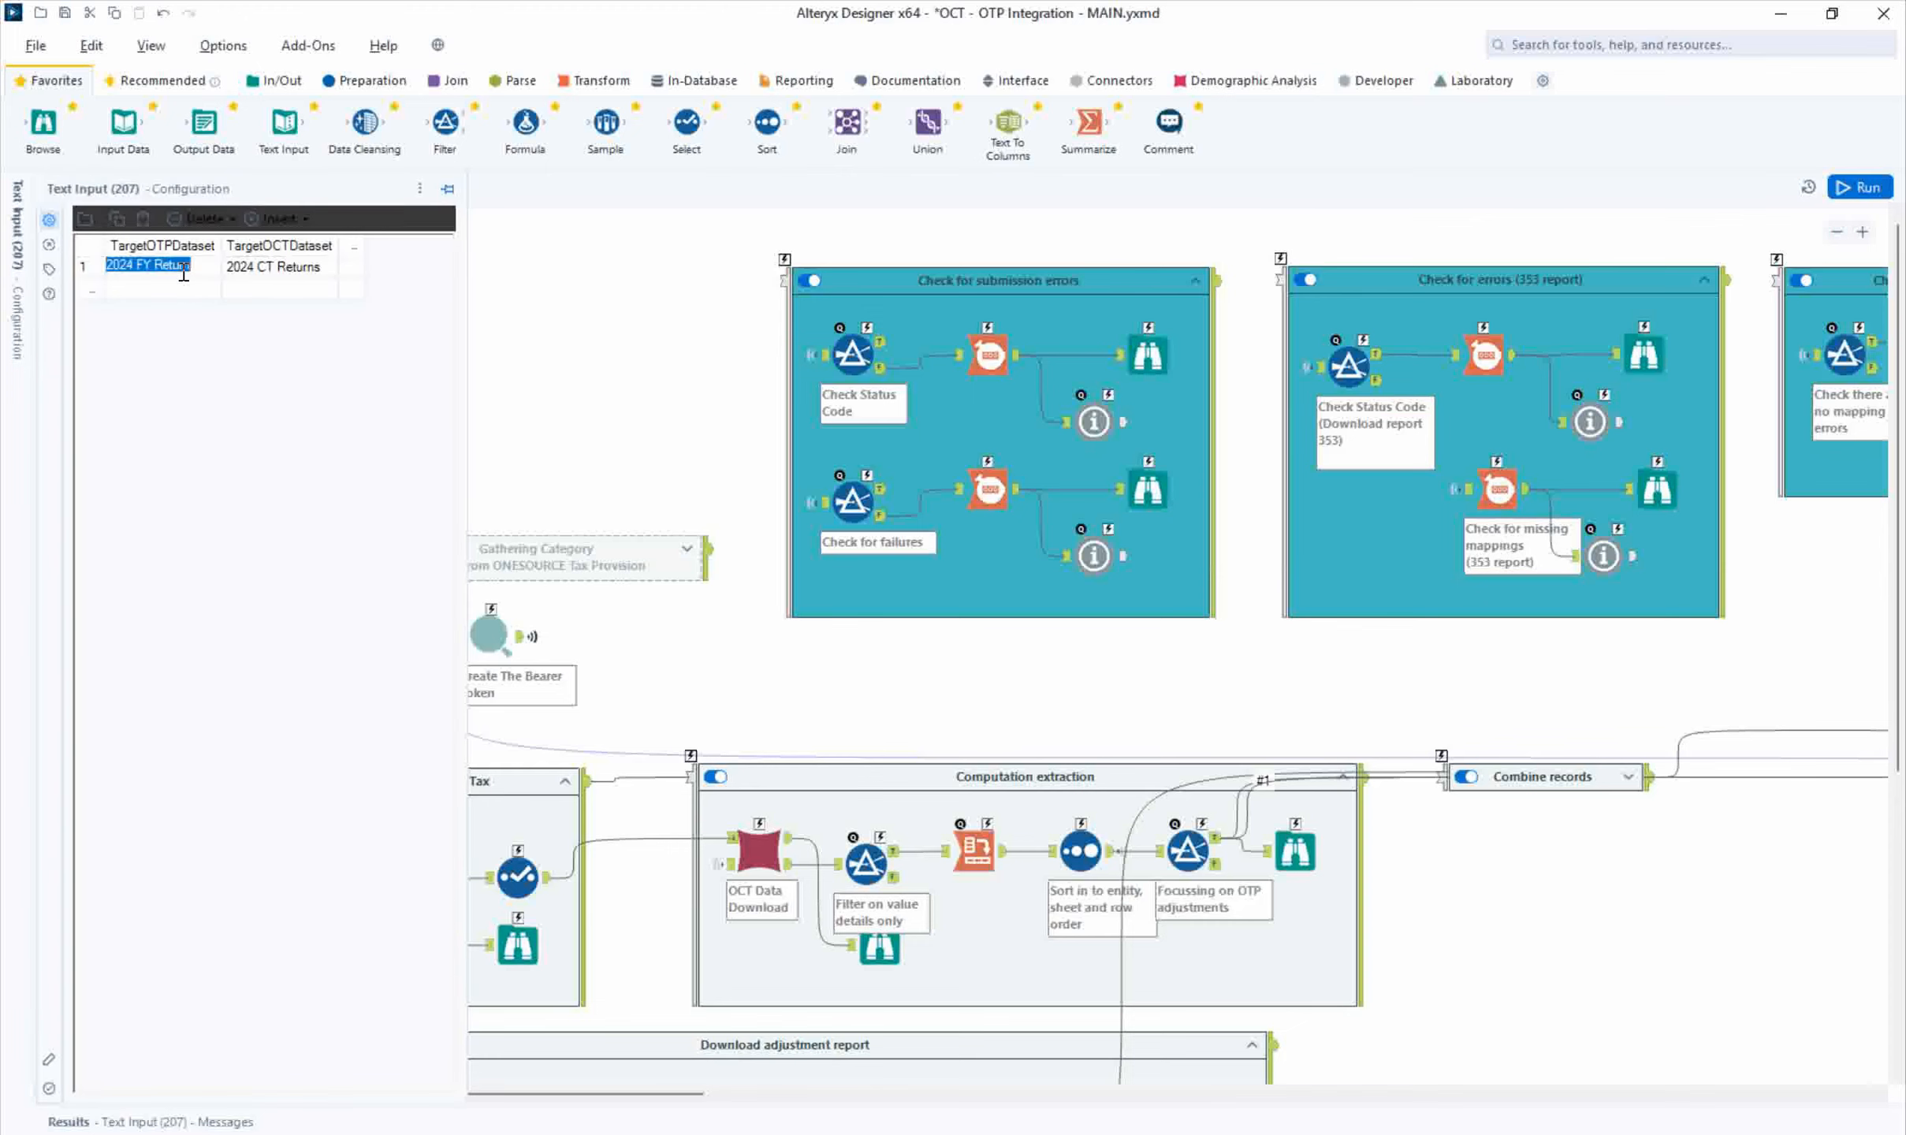
click(182, 272)
drag(175, 269, 207, 269)
key(BackSpace)
Shorten the TargetOCTDataset value to 2024 CT Retu and run the workflow.
click(295, 269)
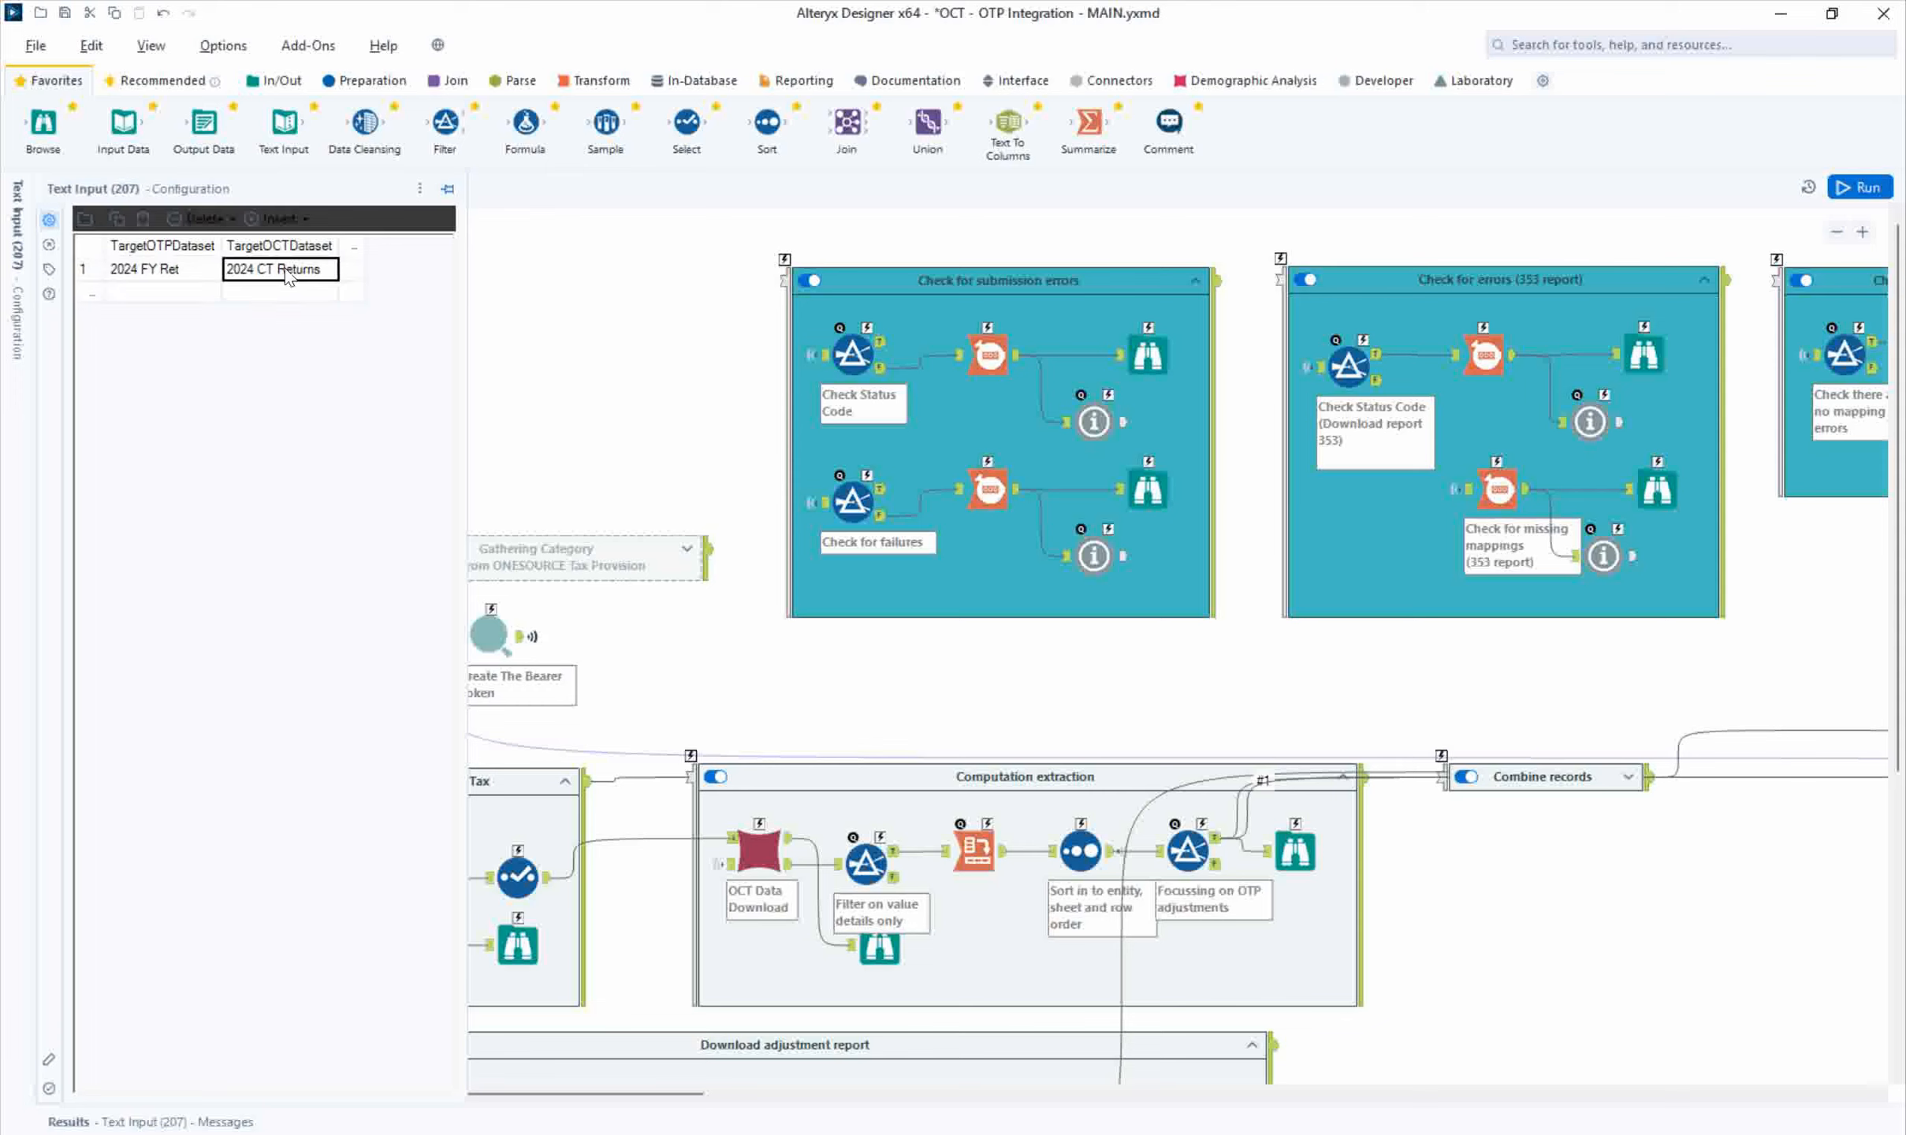
click(295, 269)
drag(297, 270, 316, 270)
key(BackSpace)
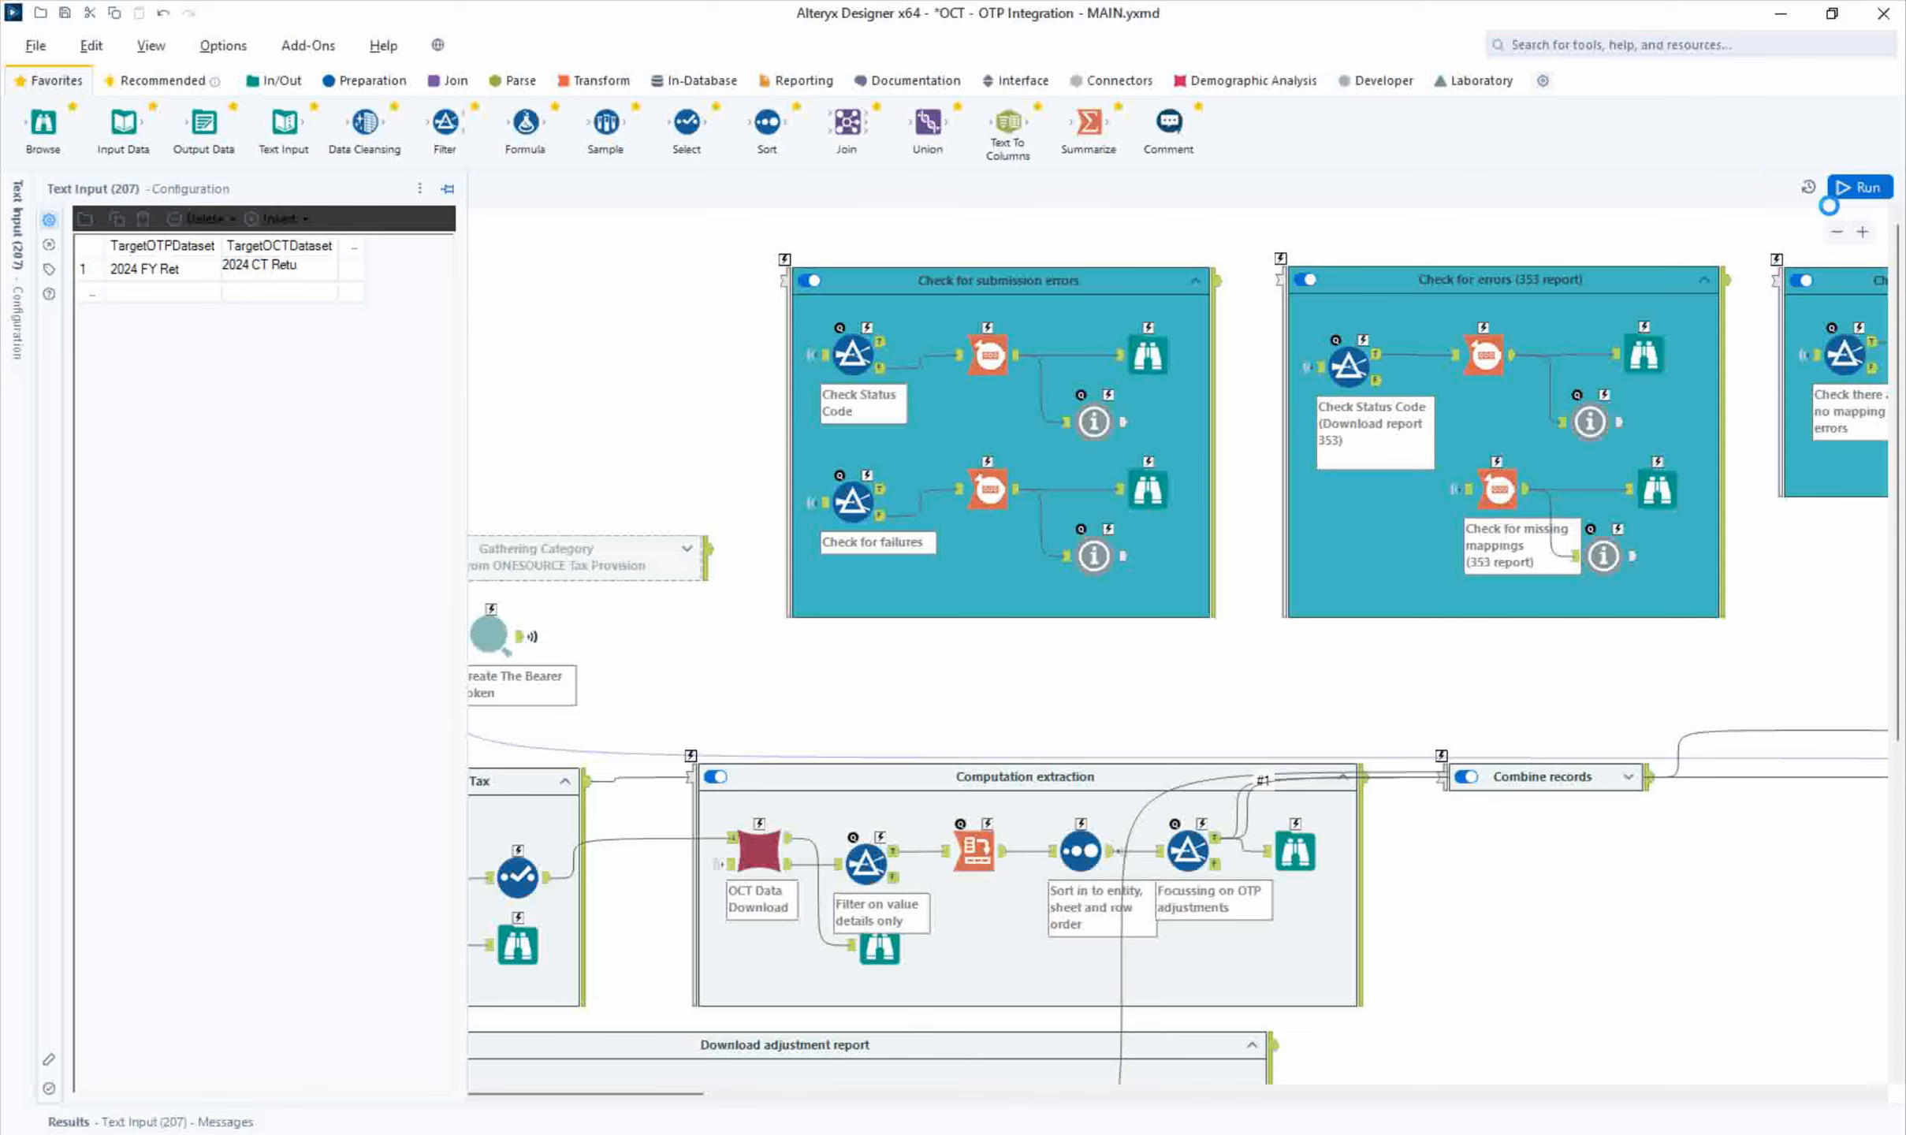
click(1862, 187)
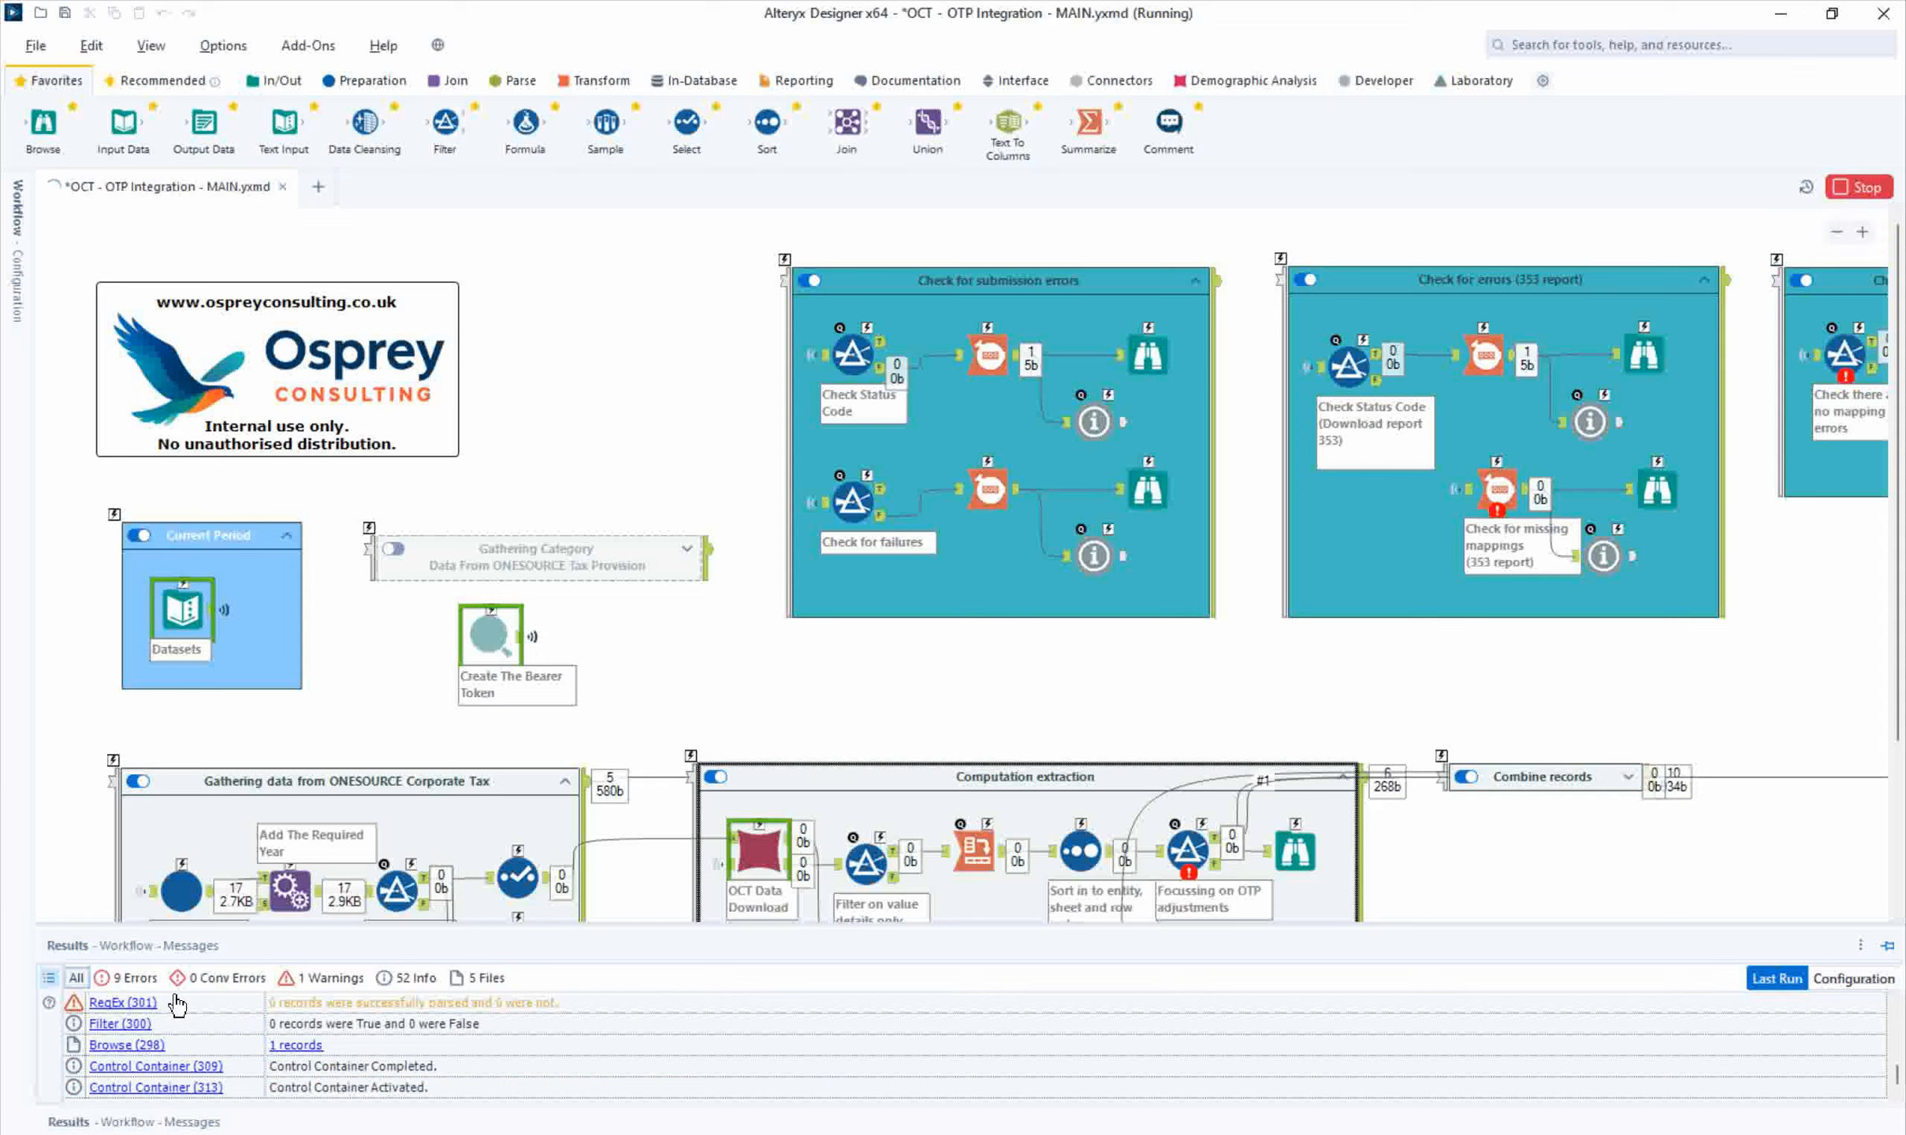
Filter the workflow messages to errors only and inspect the Download adjustment report container for the tools with errors.
click(114, 978)
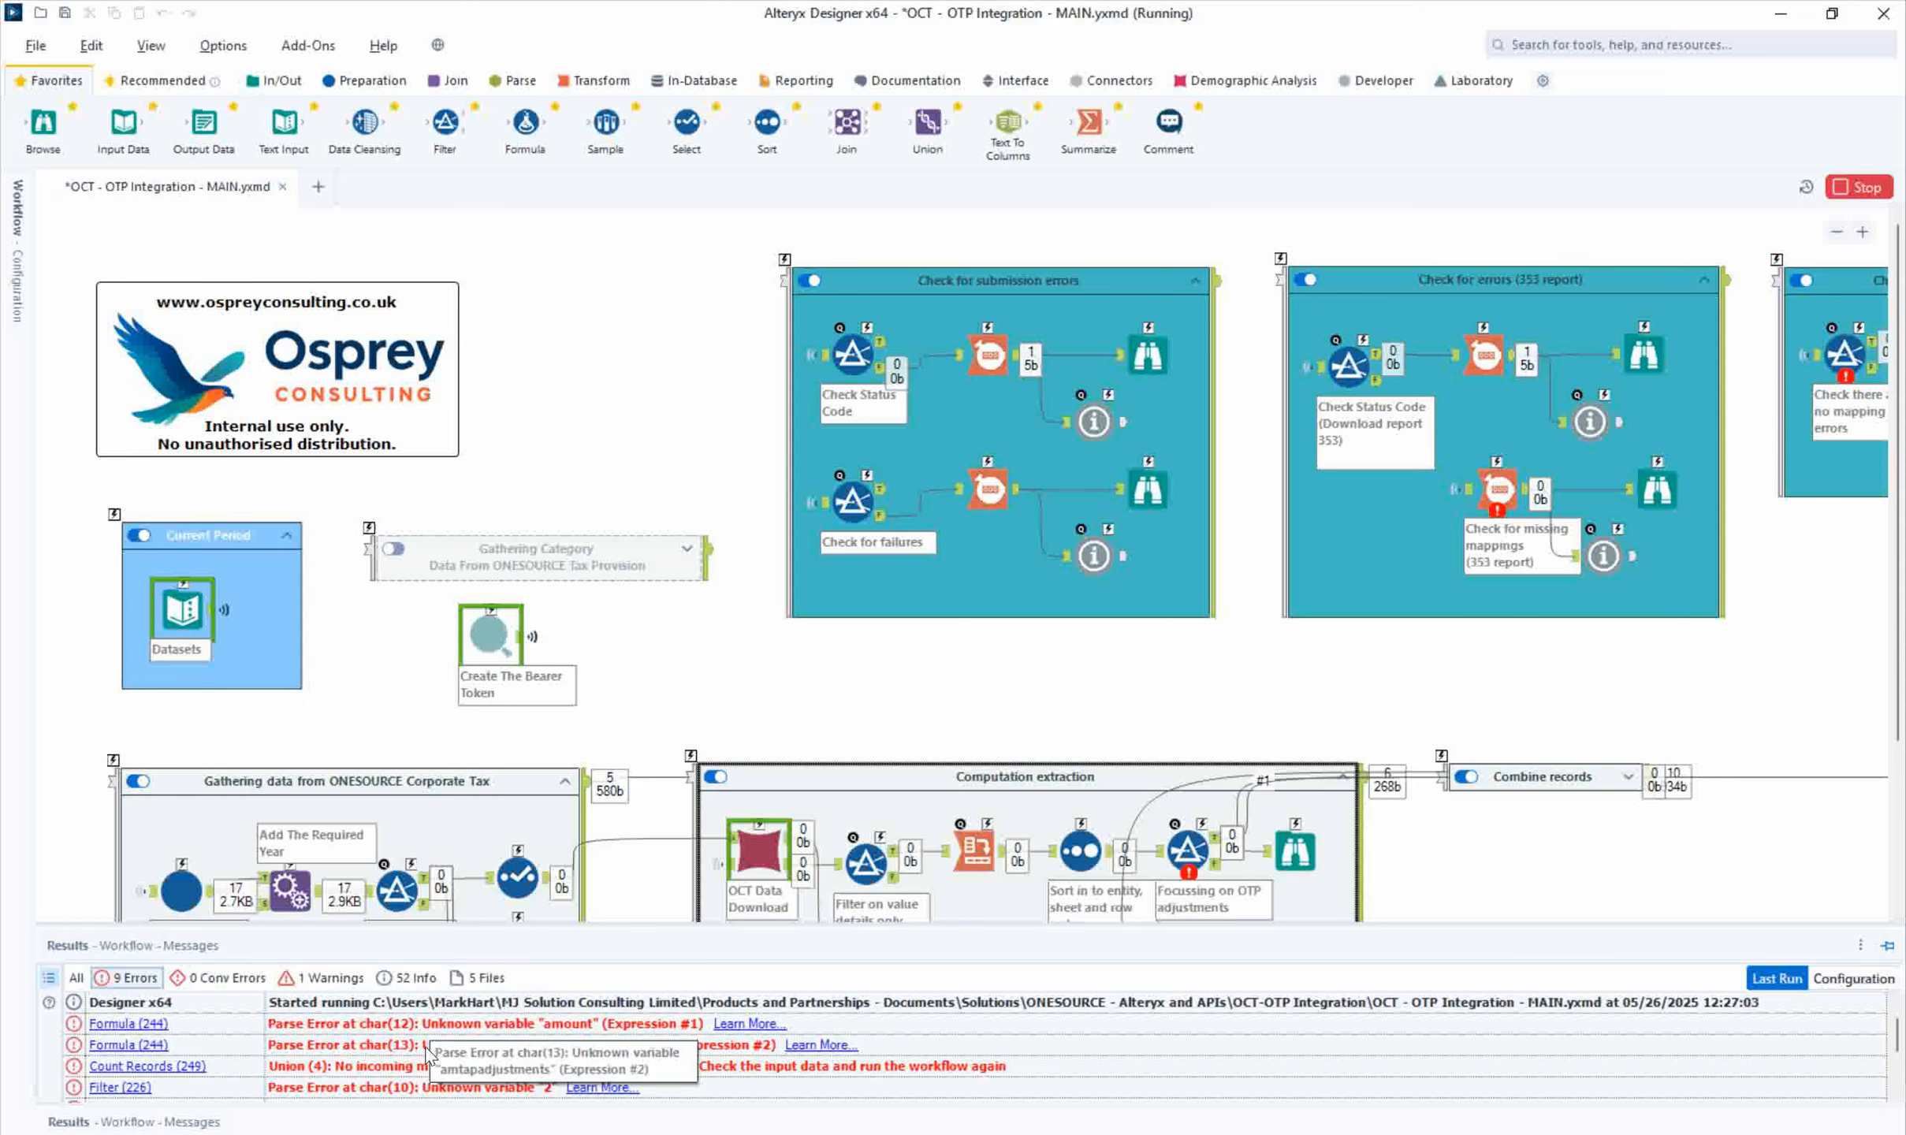
scroll(622, 848, down, 5)
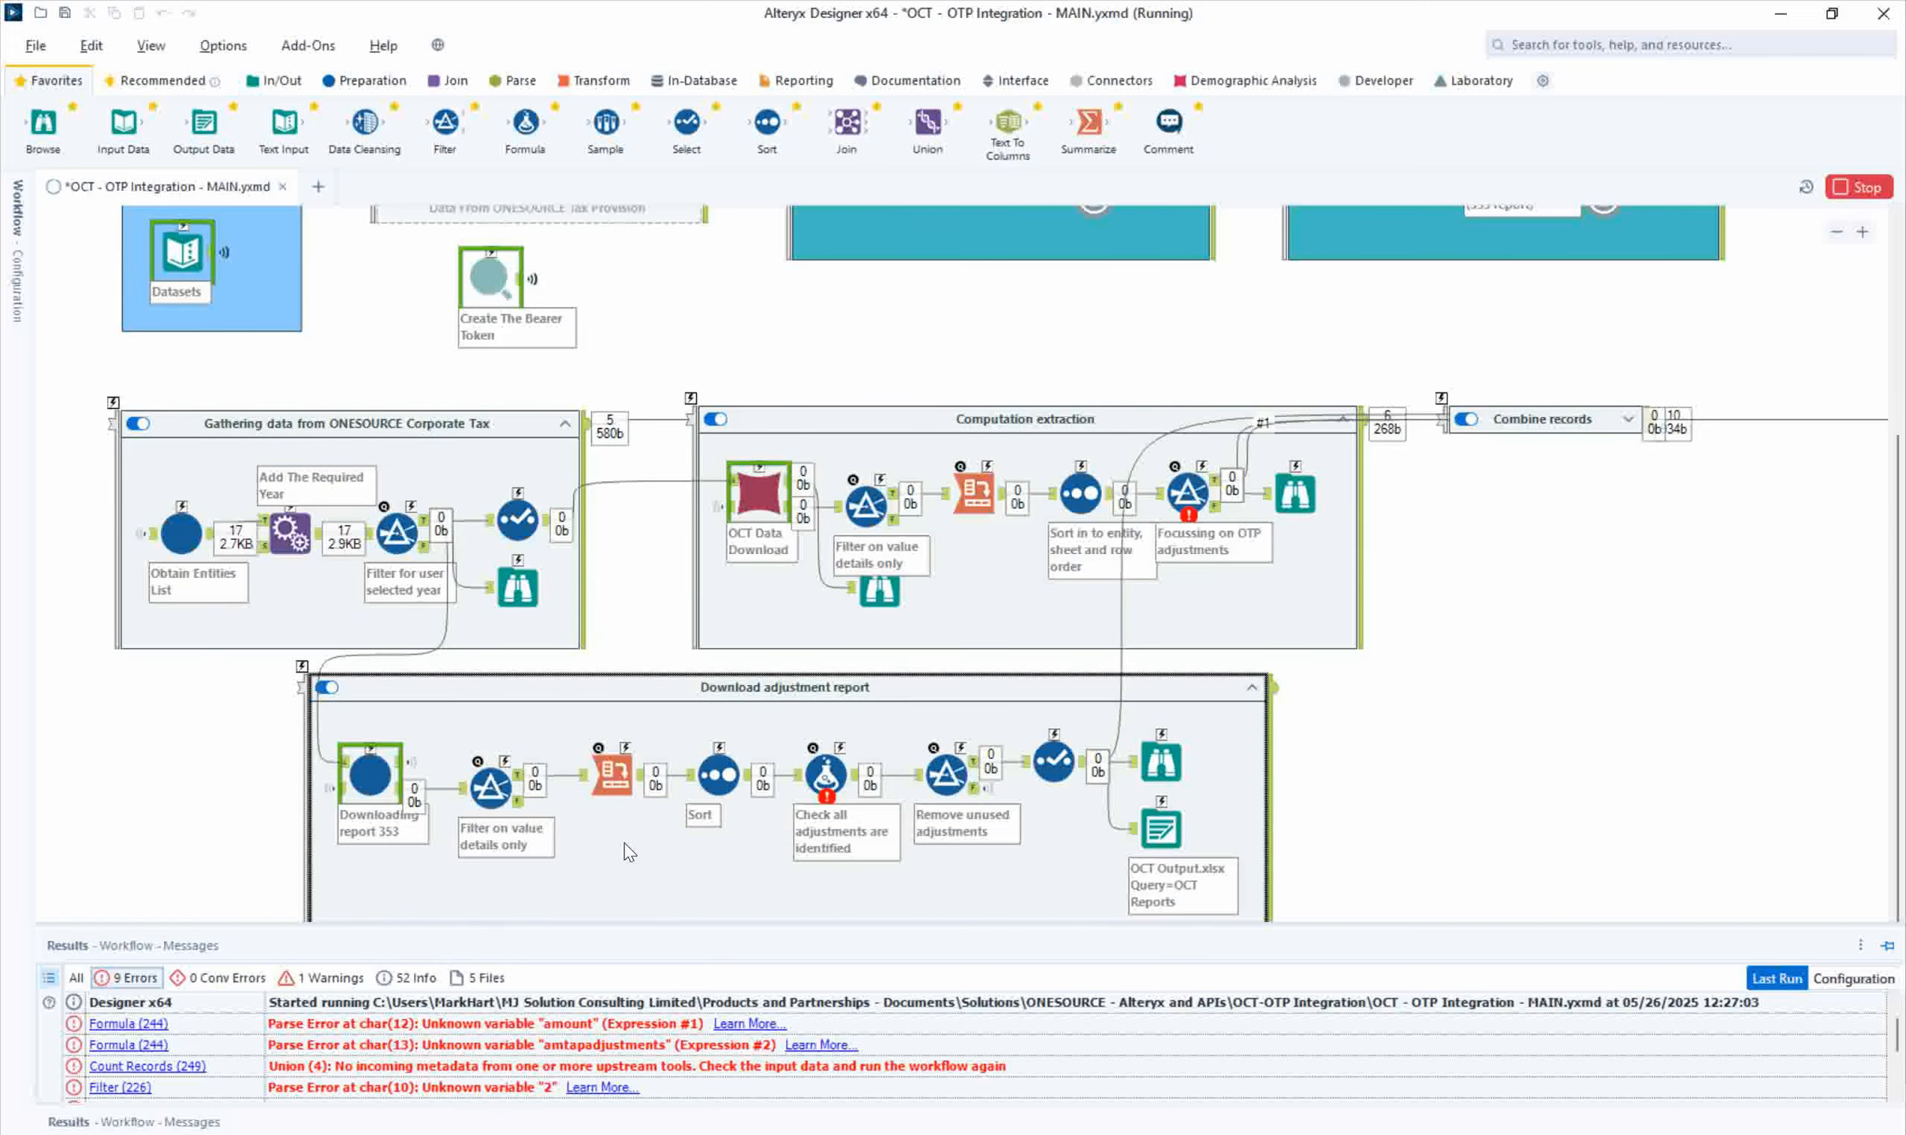
scroll(623, 843, up, 5)
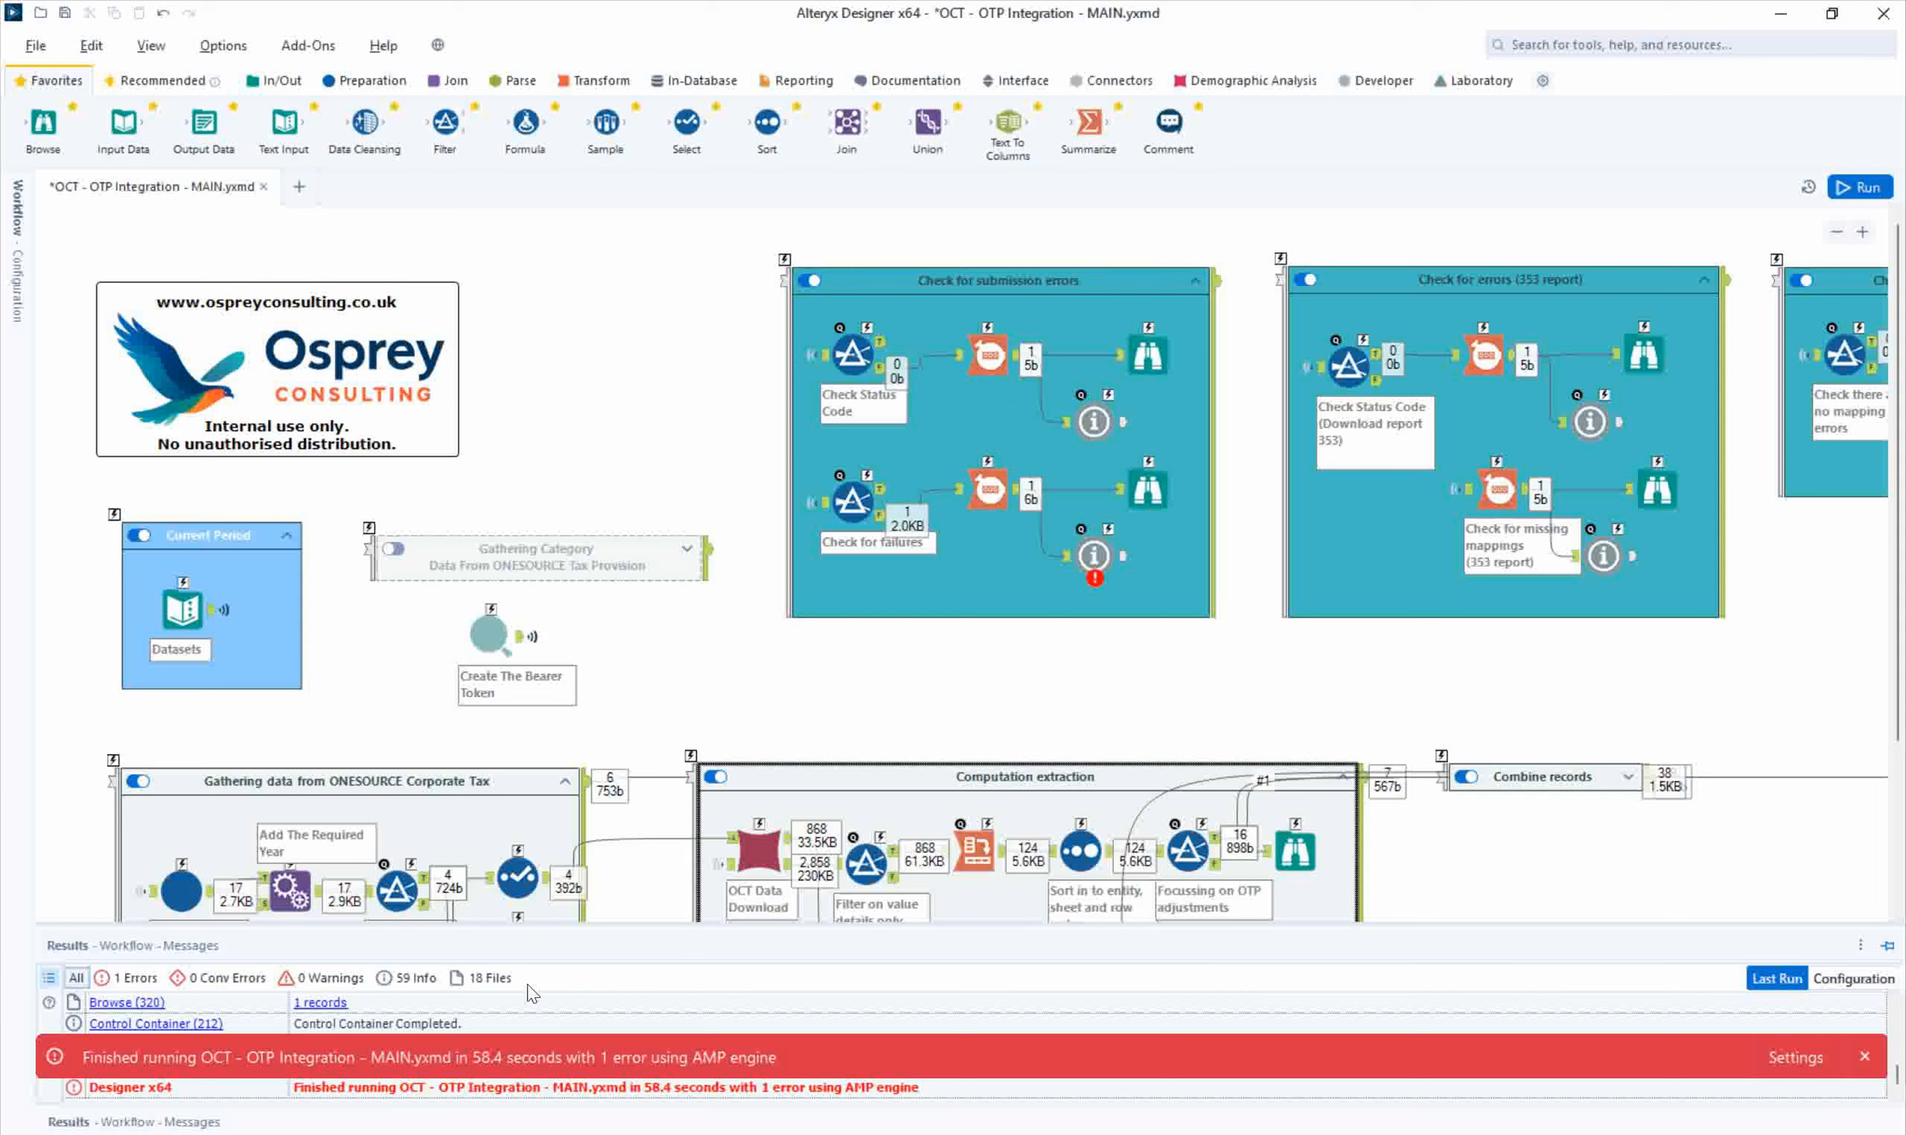
Trace the submission error to the Check for failures filter's False output, and inspect the missing mappings count for the 353 report.
click(130, 979)
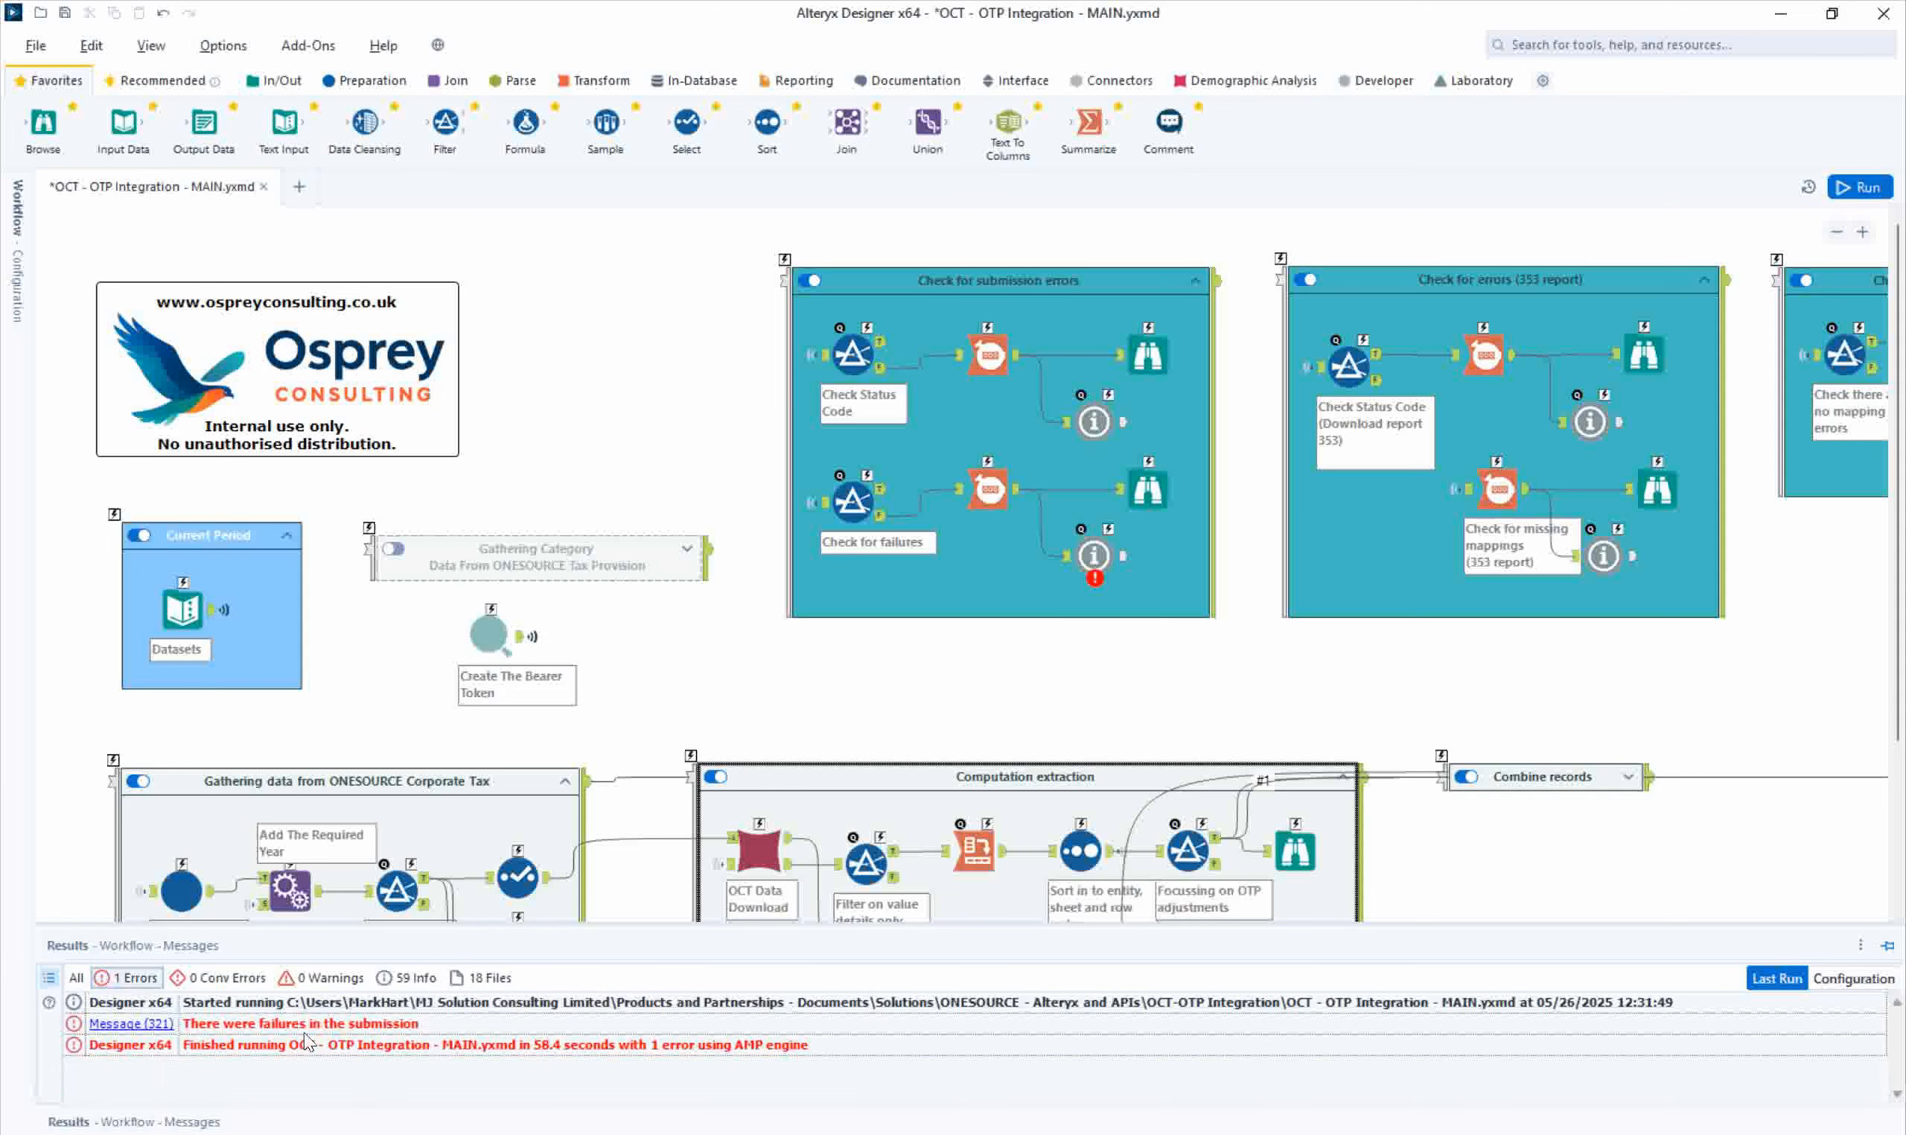
click(143, 1026)
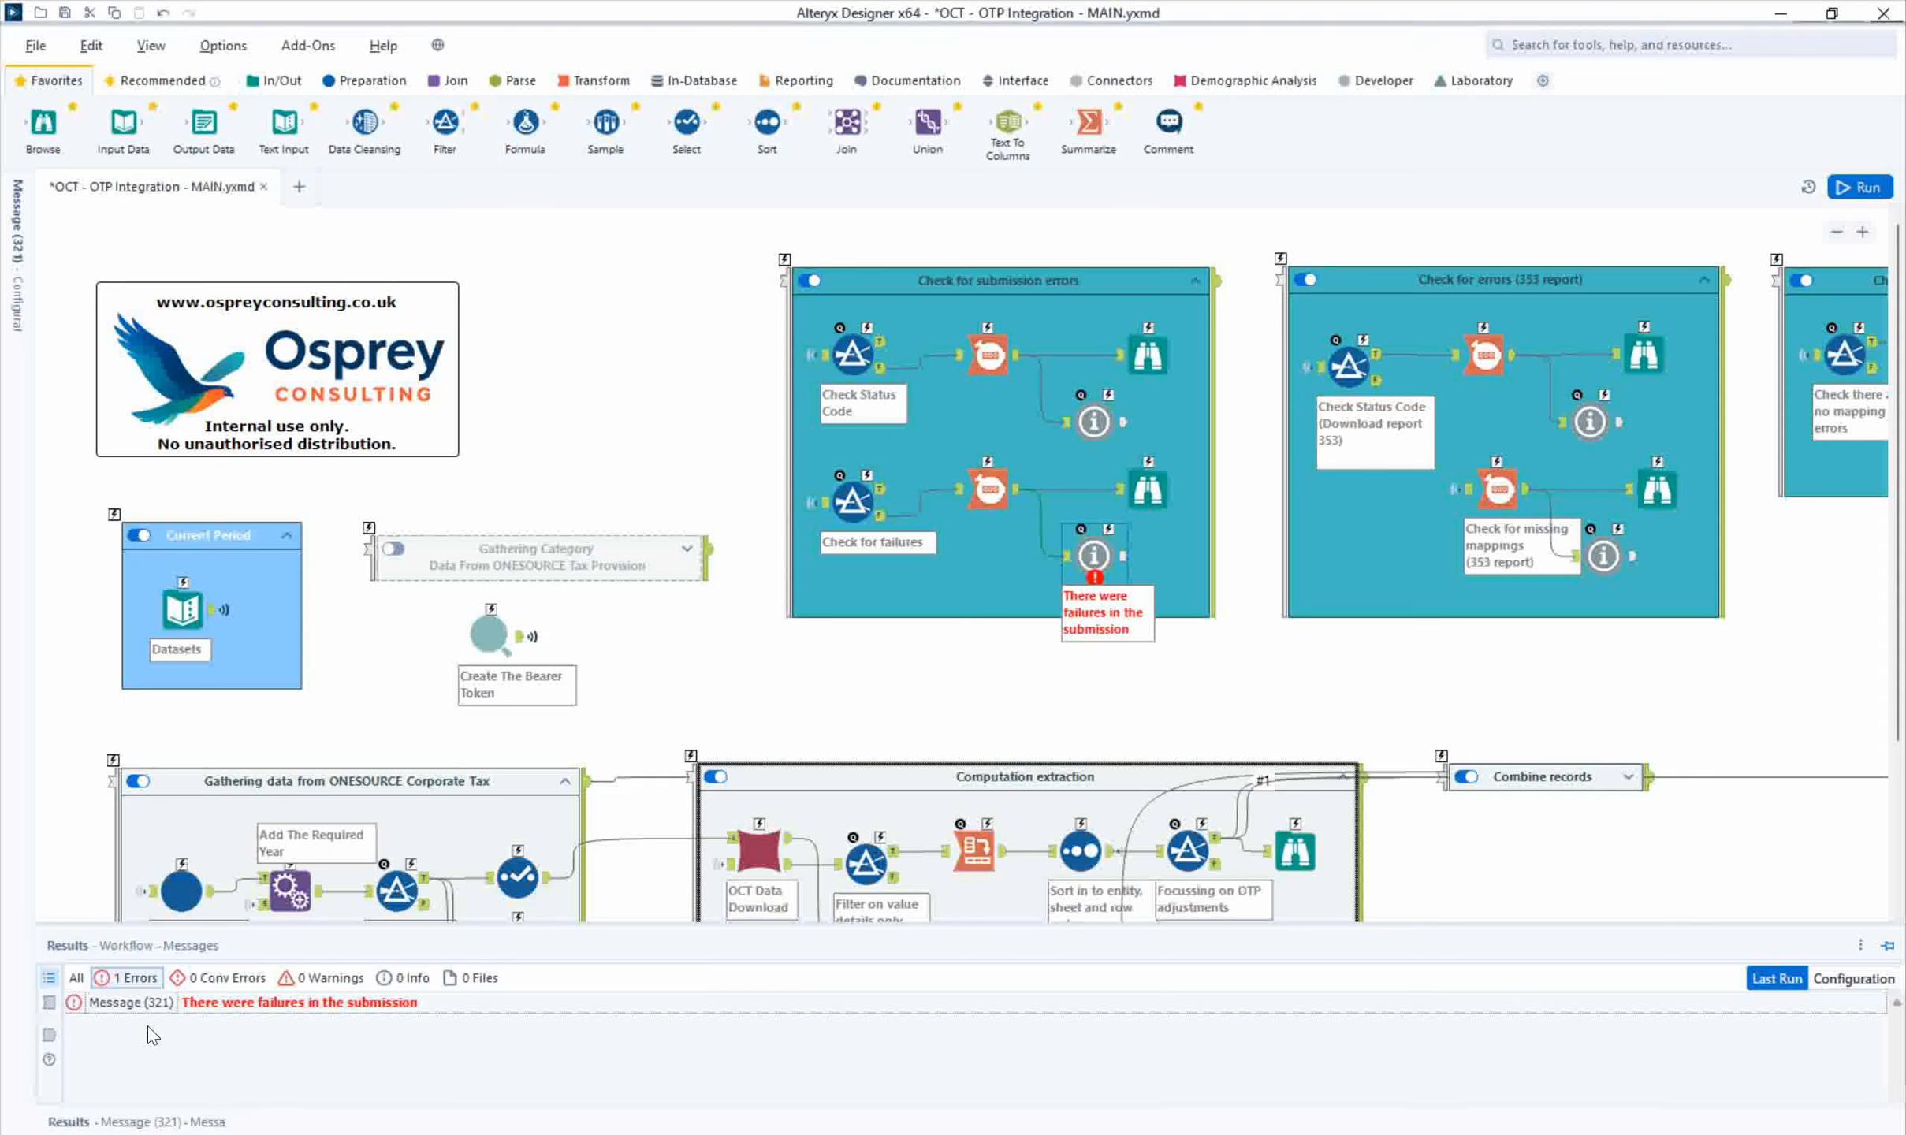
click(878, 514)
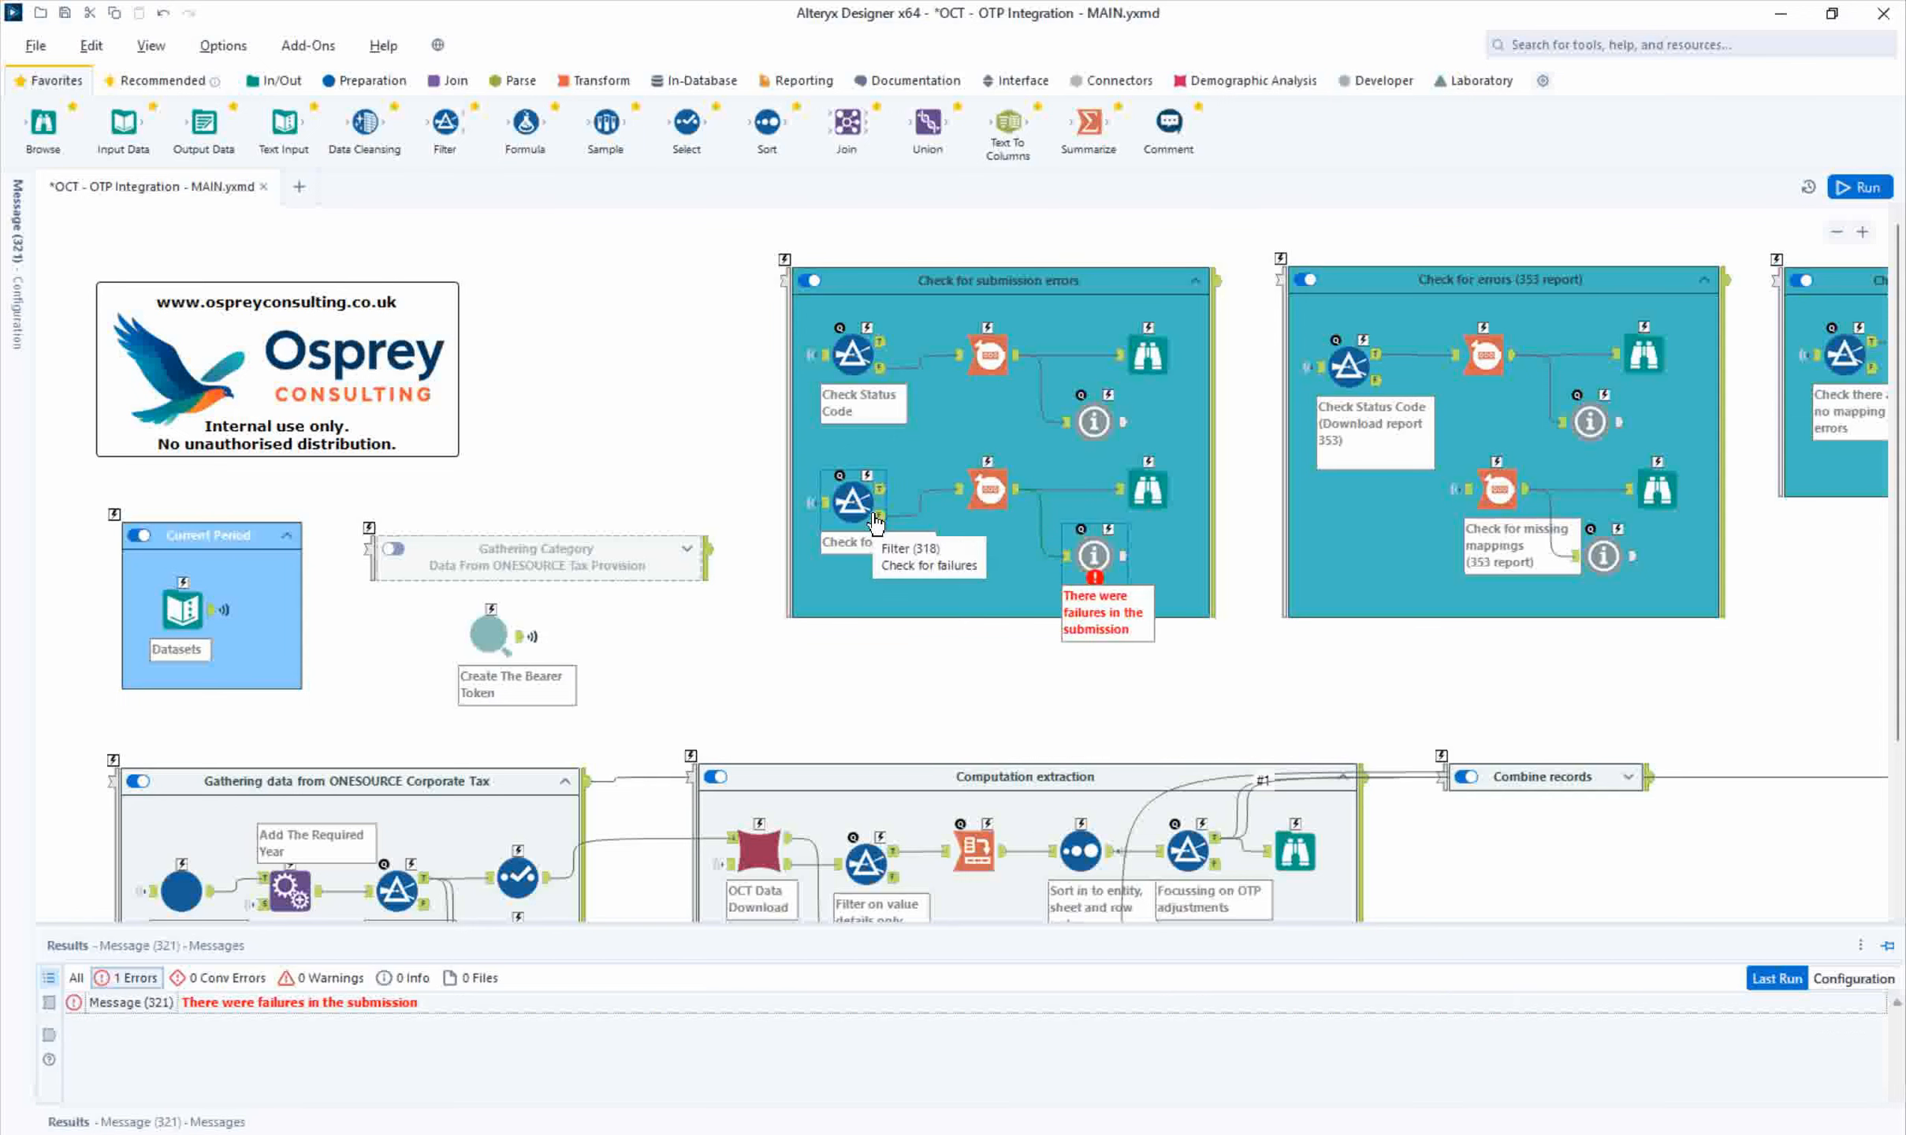
click(879, 516)
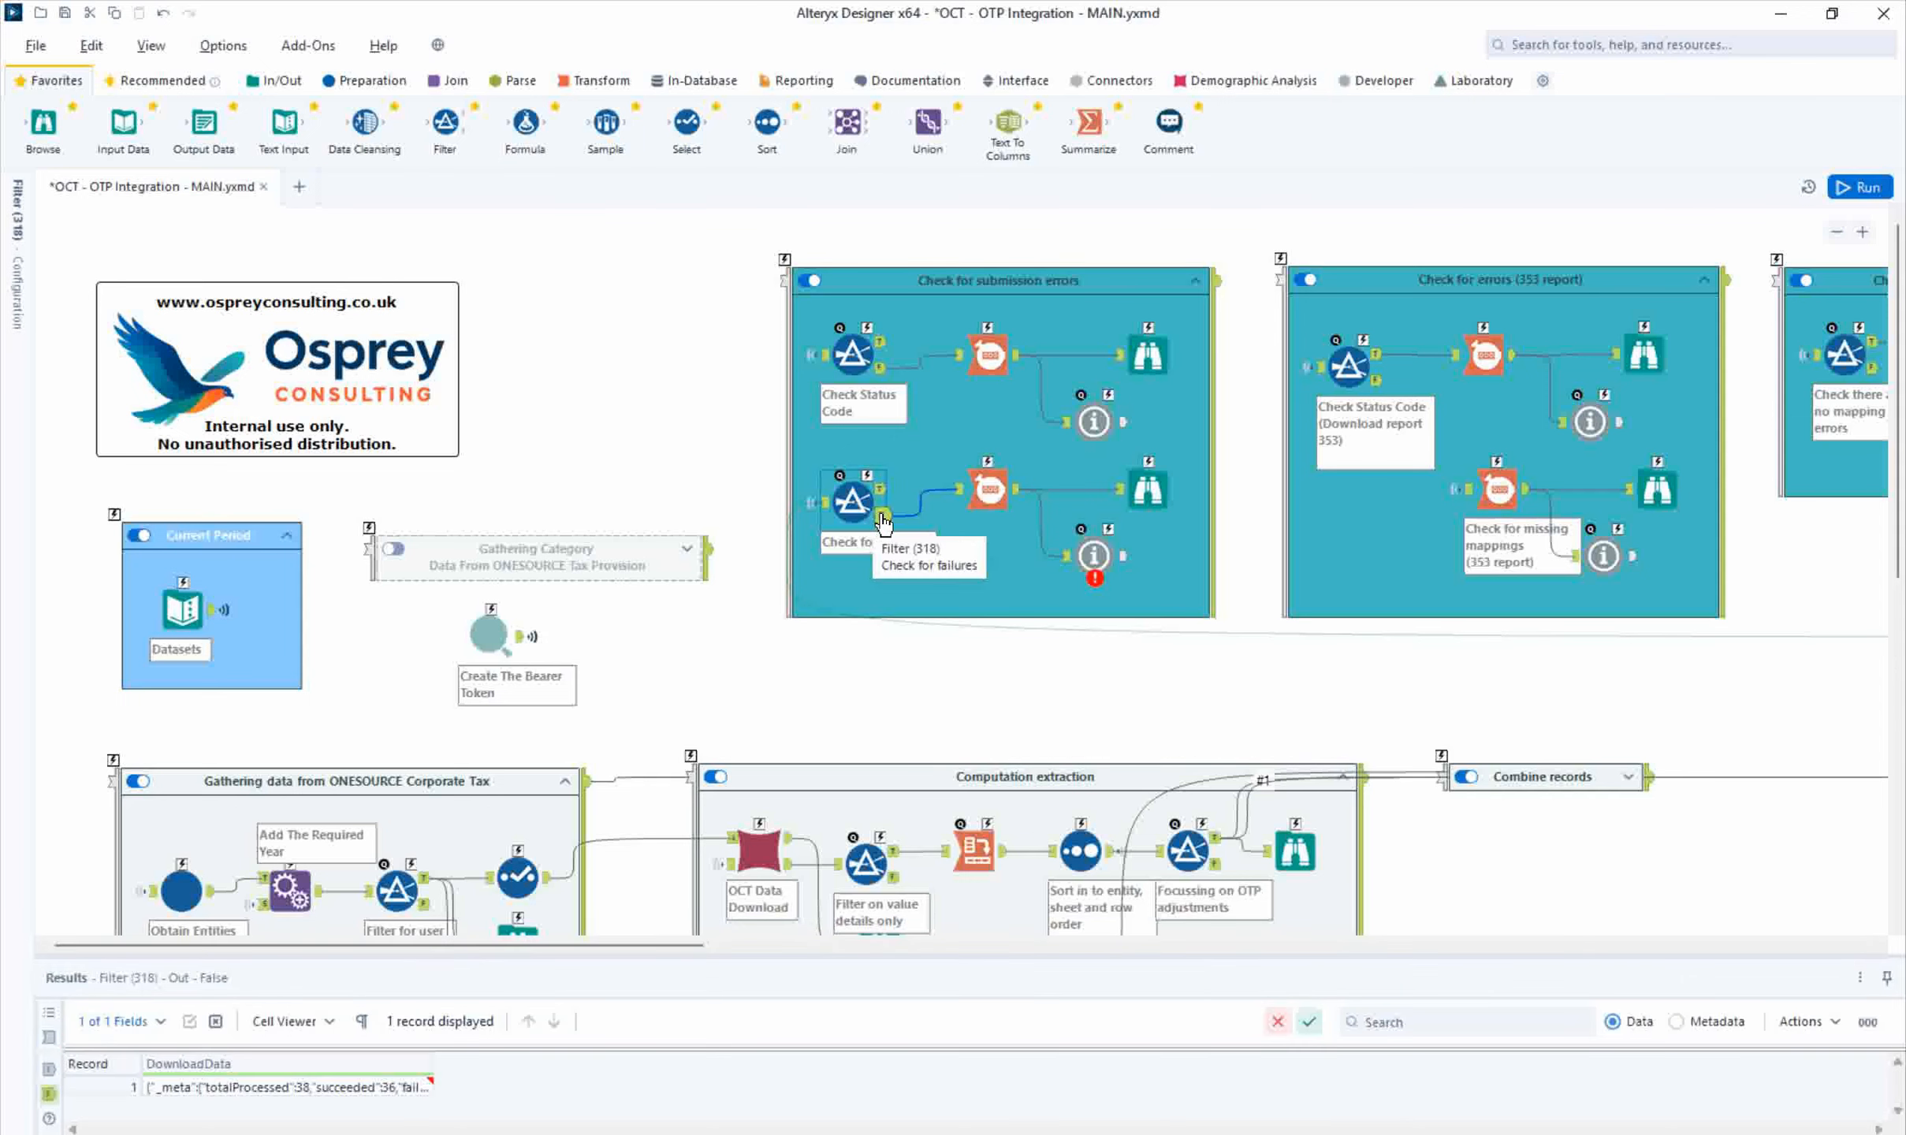
double_click(431, 1064)
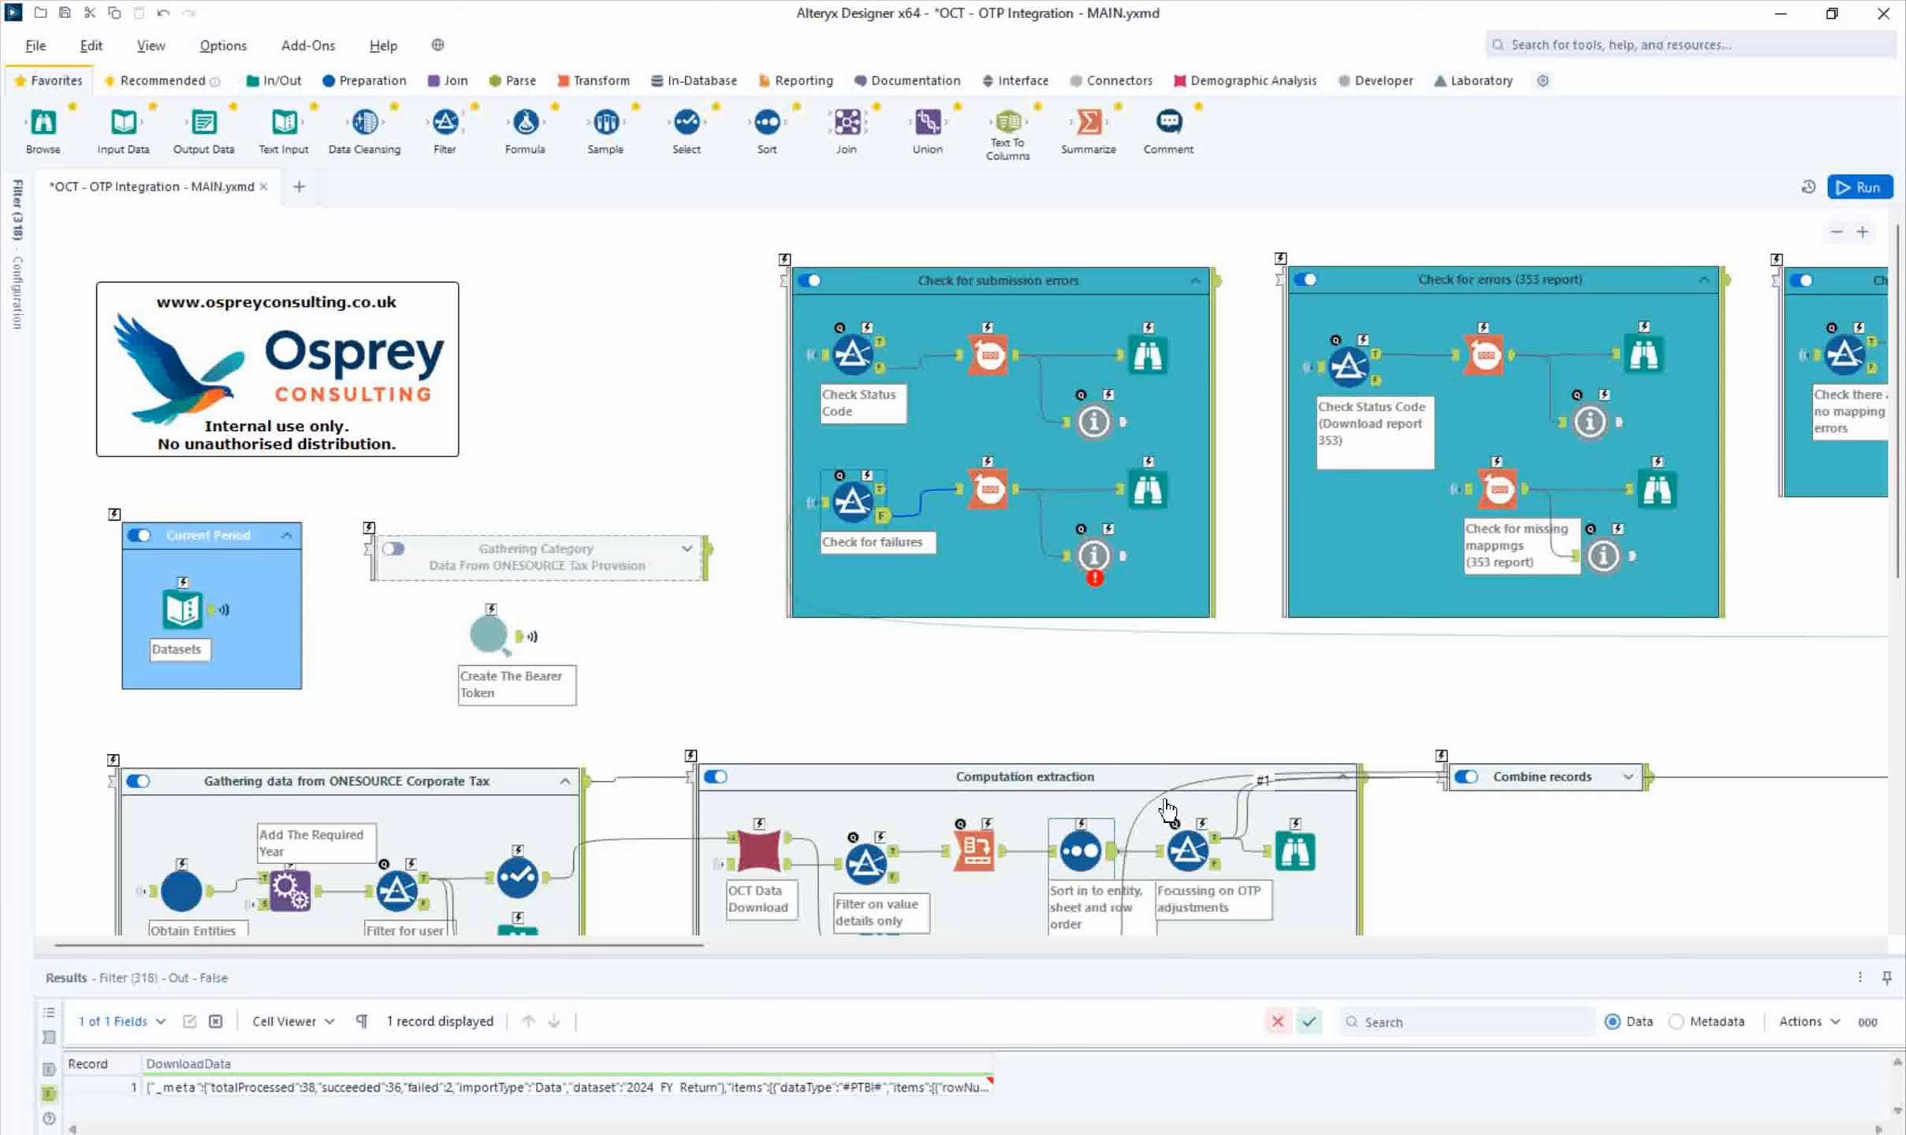
click(1524, 492)
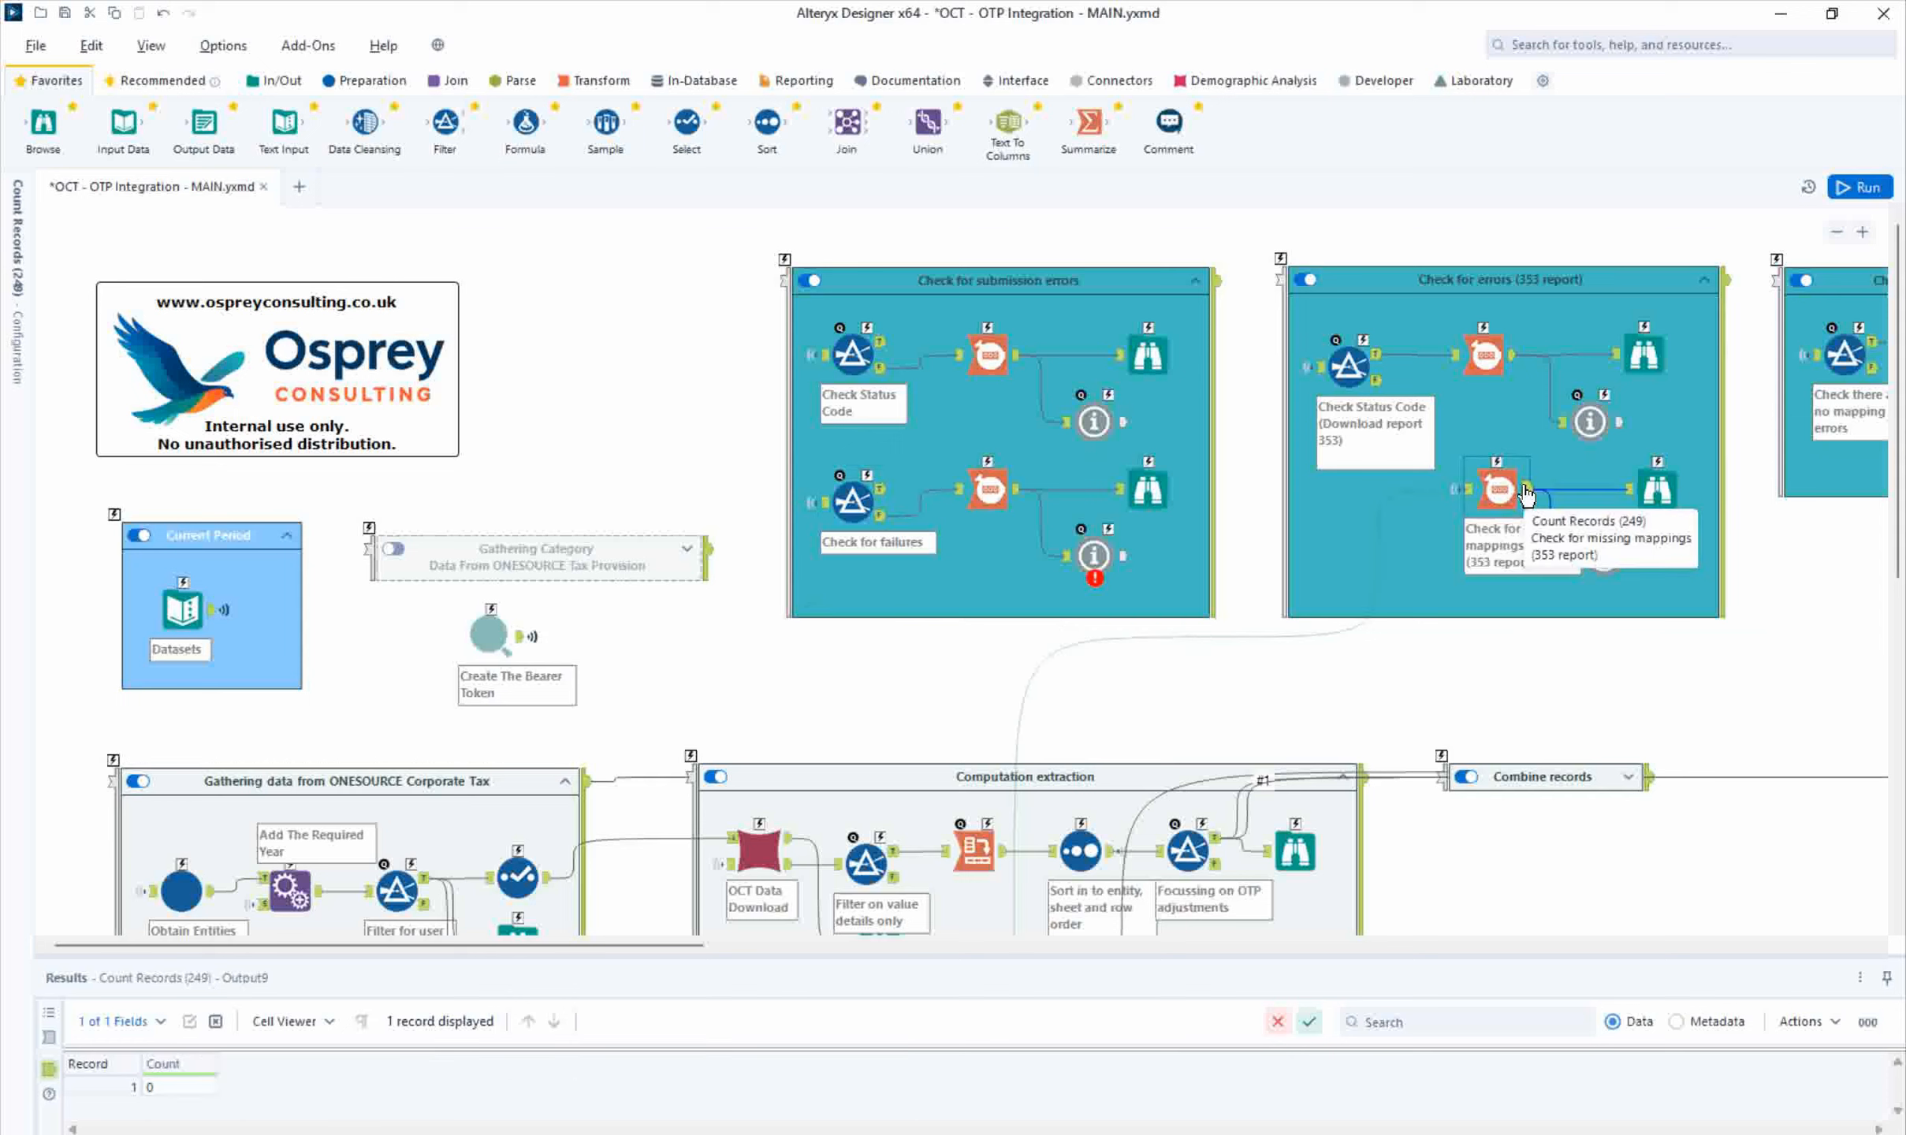